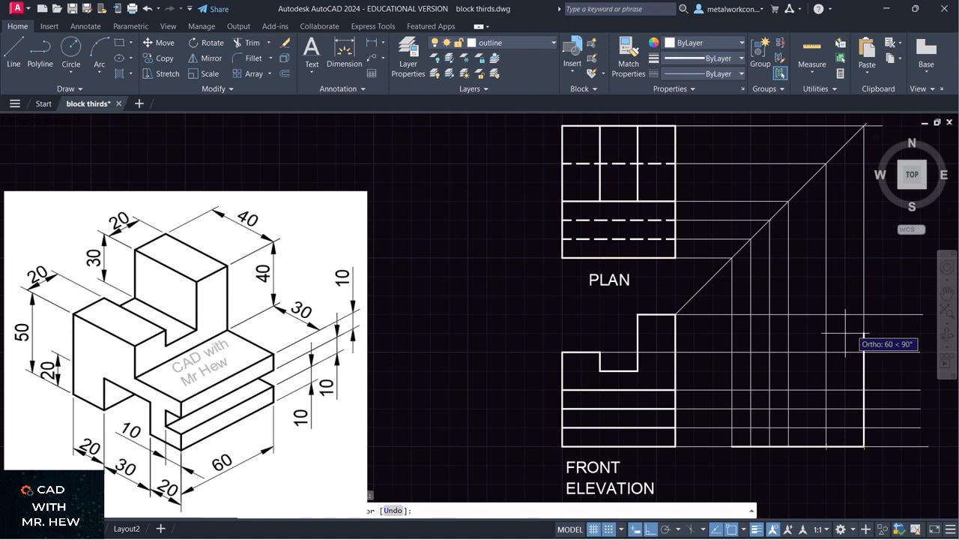
Draw the end elevation's right edge up to the top projection line, then continue 40 left, 40 down and 30 left
{"action": "left_click", "coordinate": [864, 314]}
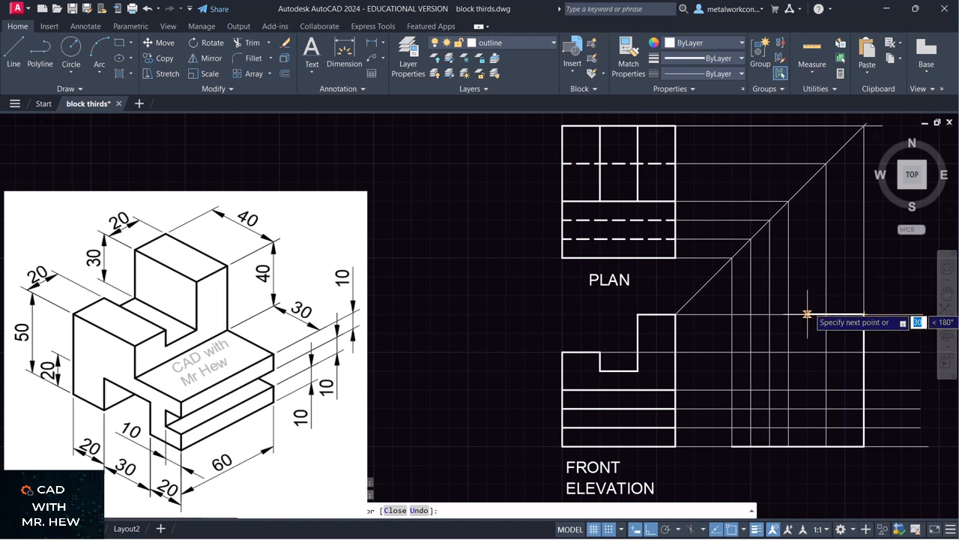
{"action": "type", "text": "4"}
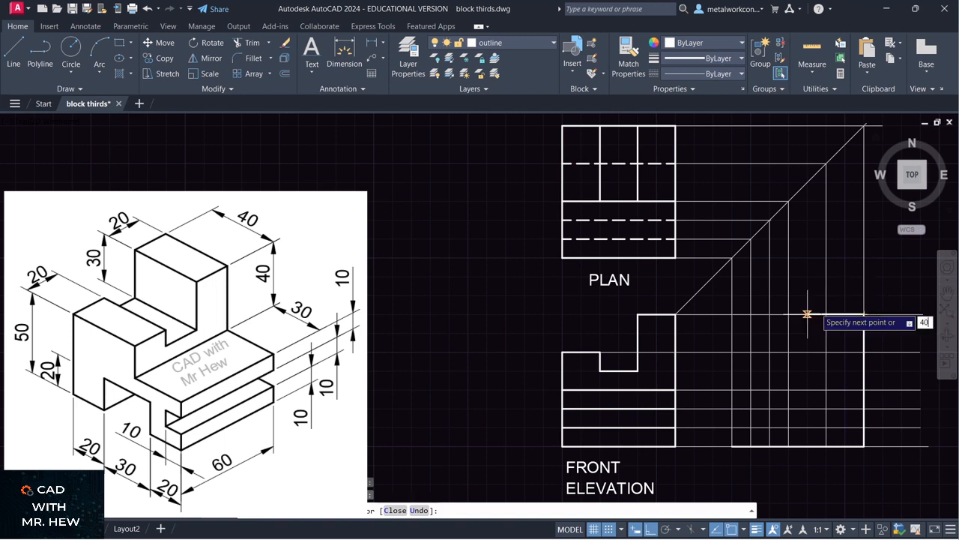
{"action": "type", "text": "0"}
{"action": "key", "text": "Return"}
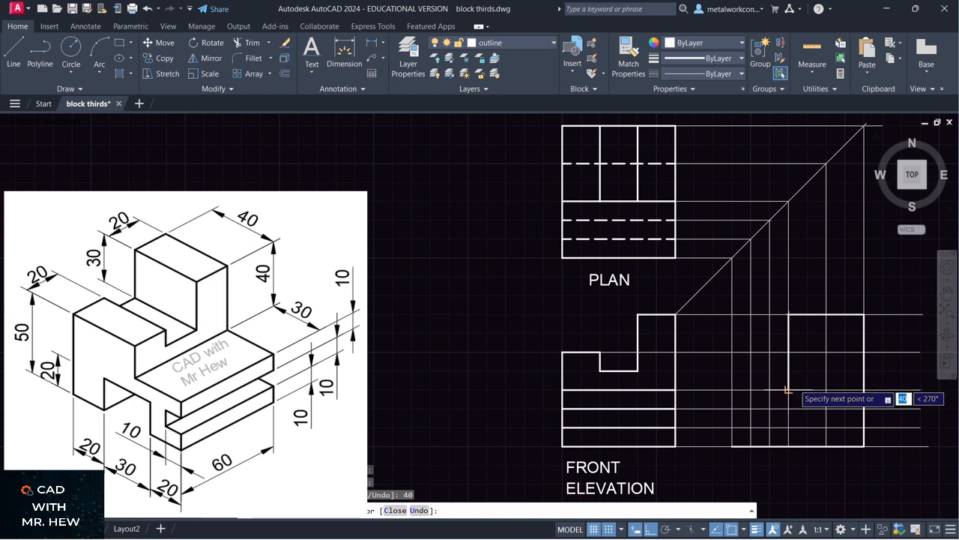
{"action": "type", "text": "40"}
{"action": "key", "text": "Return"}
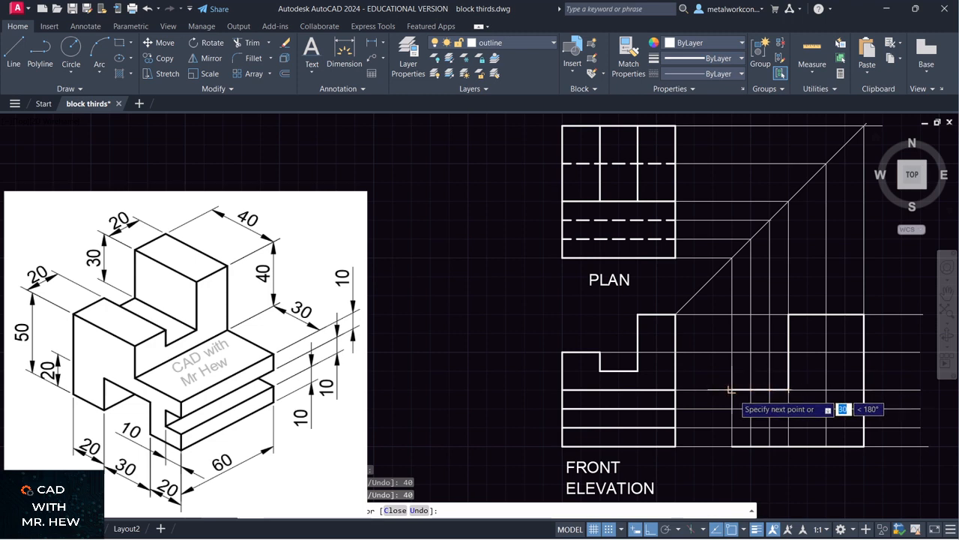
{"action": "type", "text": "30"}
{"action": "key", "text": "Return"}
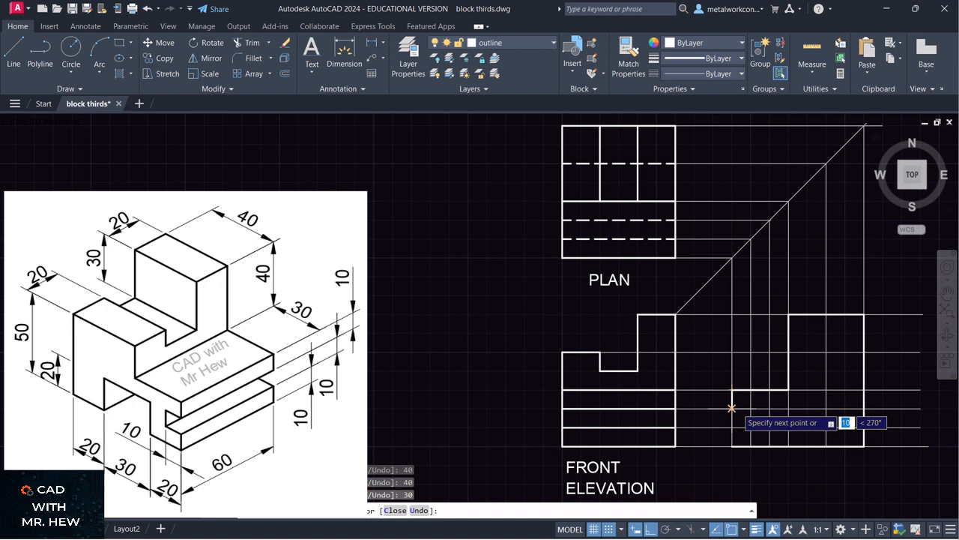
Close the end elevation outline down to its base, tracing the small square notch in its left edge along the projection lines
{"action": "left_click", "coordinate": [730, 409]}
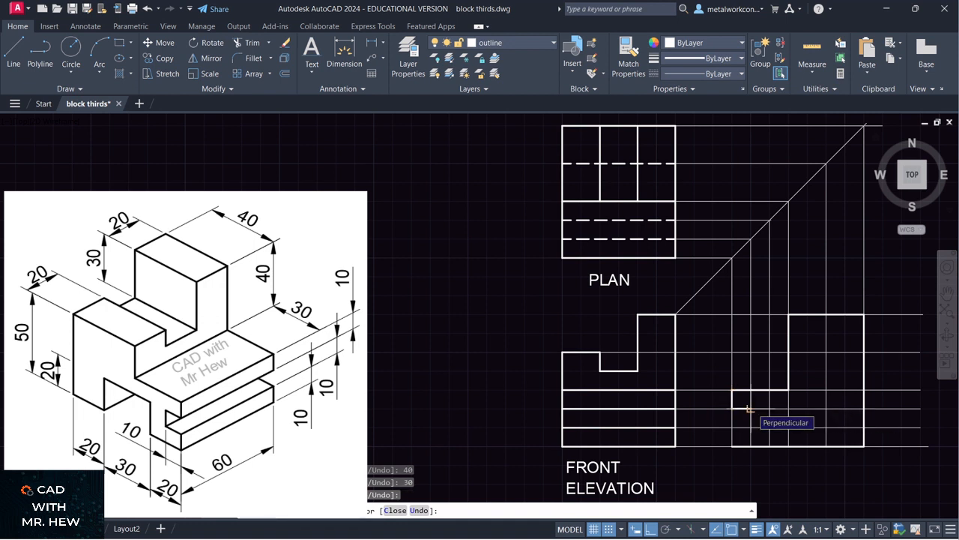
{"action": "left_click", "coordinate": [749, 409]}
{"action": "left_click", "coordinate": [750, 427]}
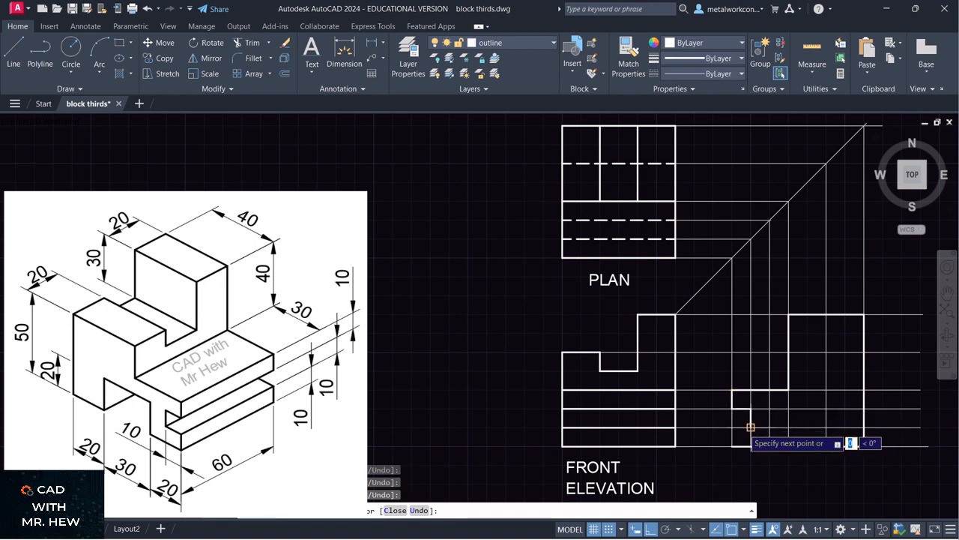
{"action": "left_click", "coordinate": [731, 427]}
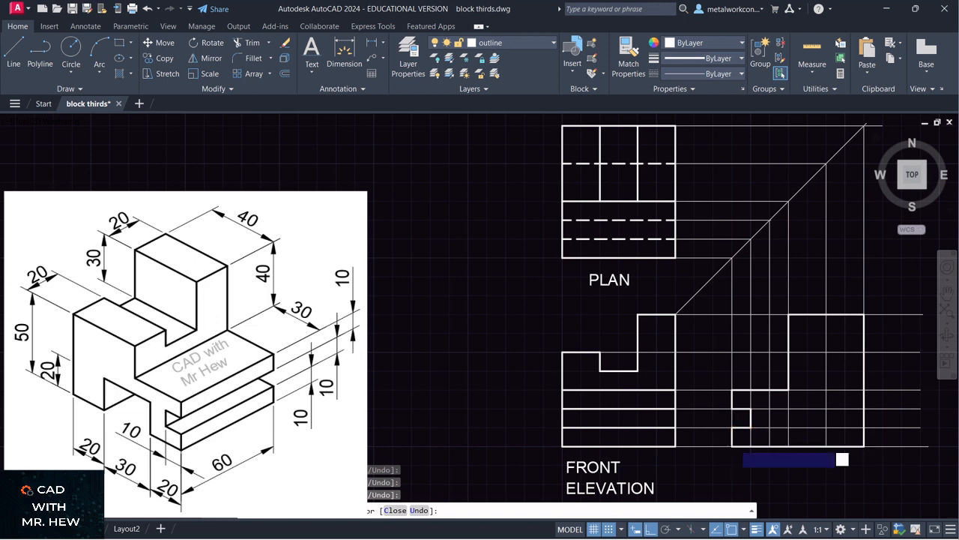
{"action": "left_click", "coordinate": [732, 446]}
{"action": "key", "text": "Return"}
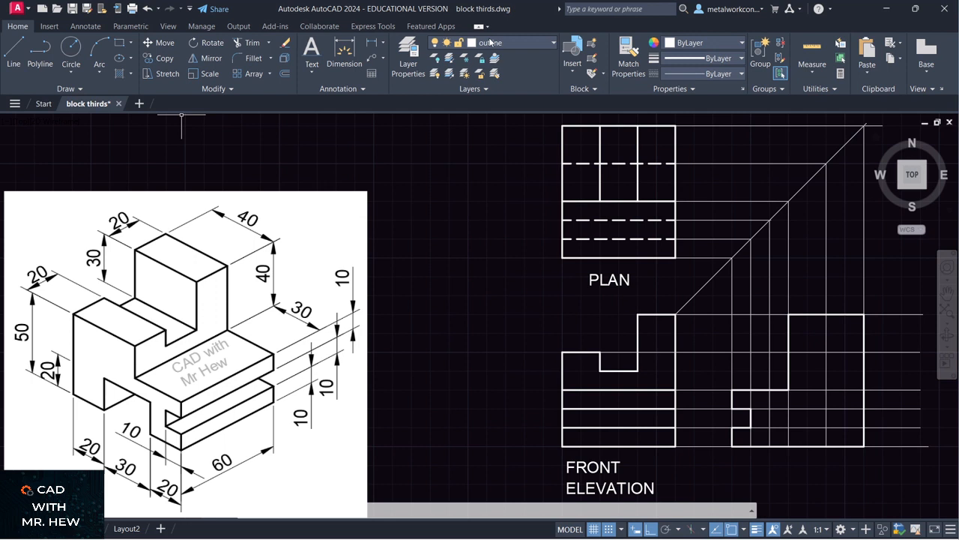
On the construction layer, project the front elevation's slot floor horizontally across to the end elevation's right edge
{"action": "left_click", "coordinate": [491, 43]}
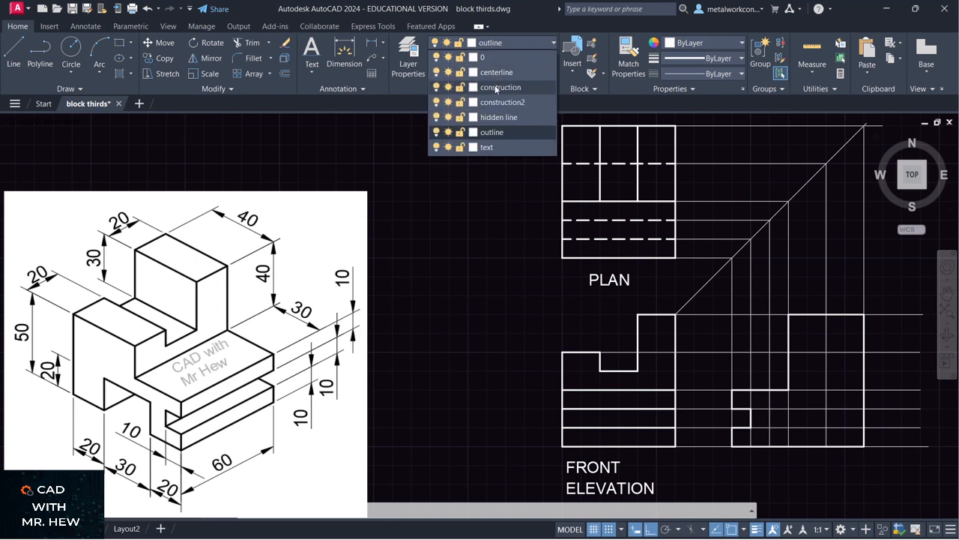
{"action": "left_click", "coordinate": [495, 87]}
{"action": "left_click", "coordinate": [9, 65]}
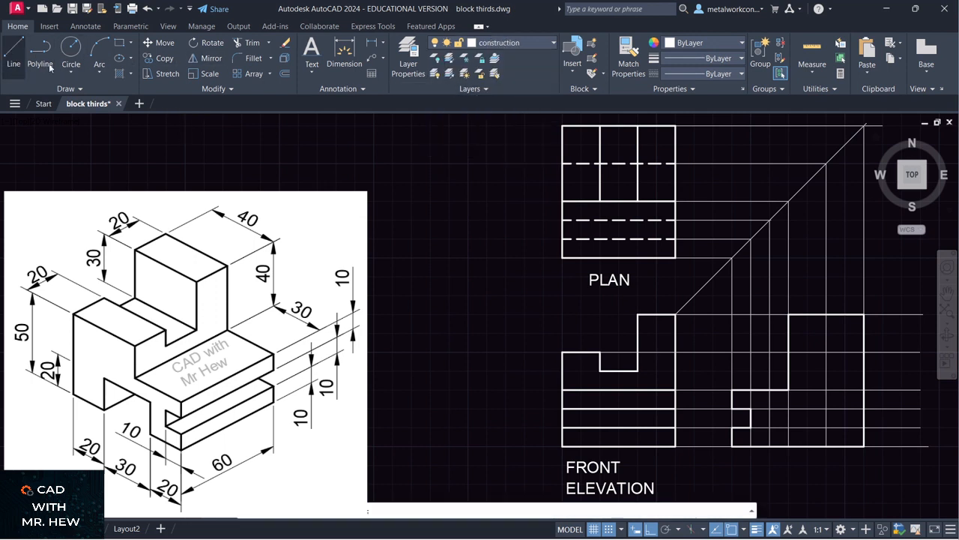
{"action": "left_click", "coordinate": [638, 370]}
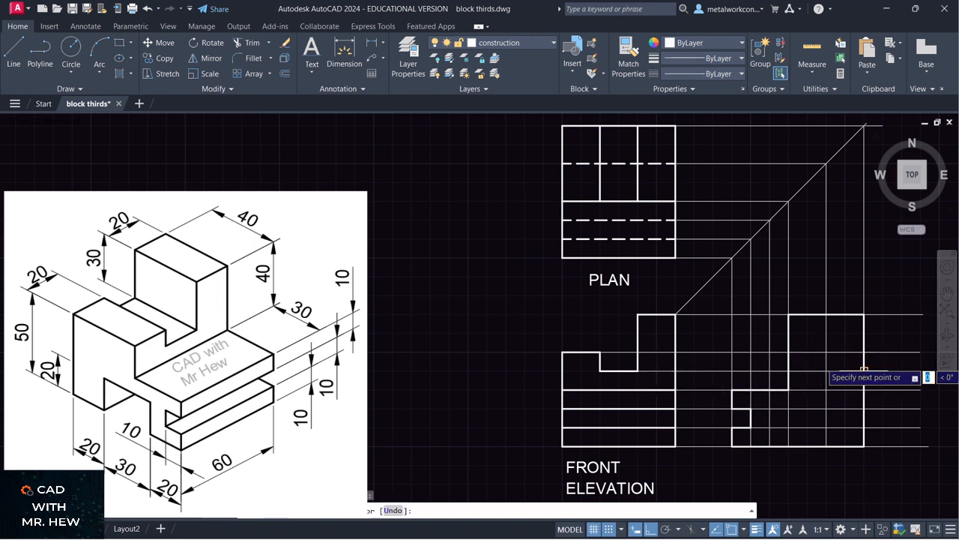
{"action": "key", "text": "Escape"}
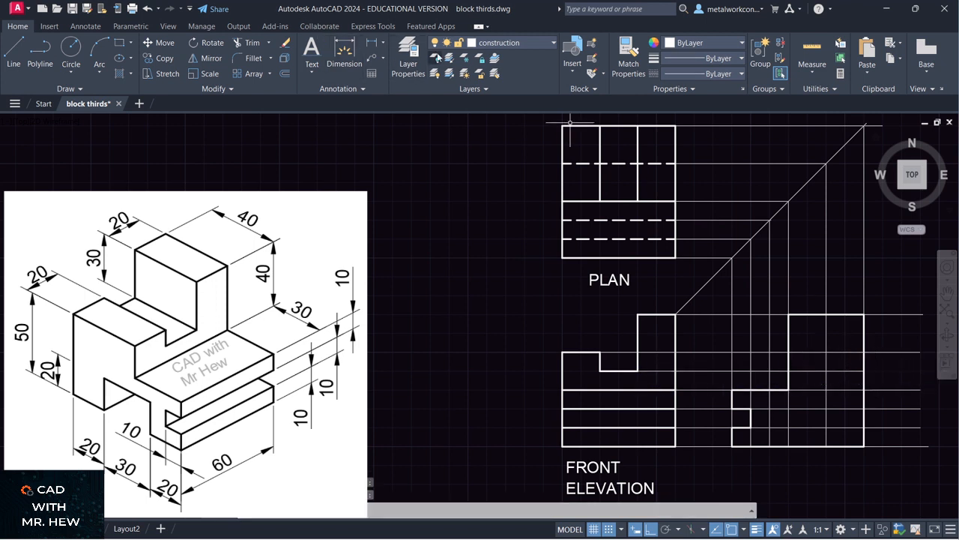
On the hidden line layer, draw the slot floor across the end elevation's upper block between its left and right edges
{"action": "left_click", "coordinate": [480, 45]}
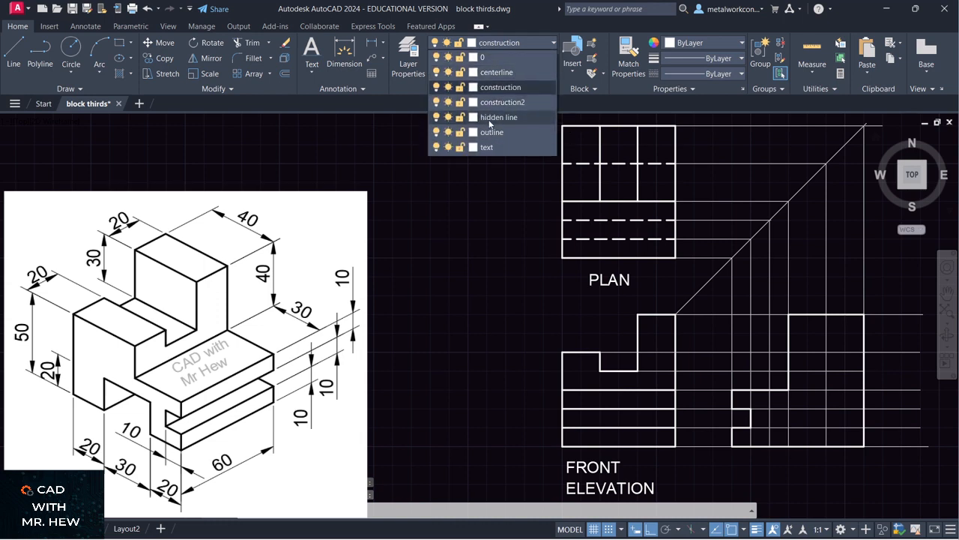
{"action": "left_click", "coordinate": [488, 120]}
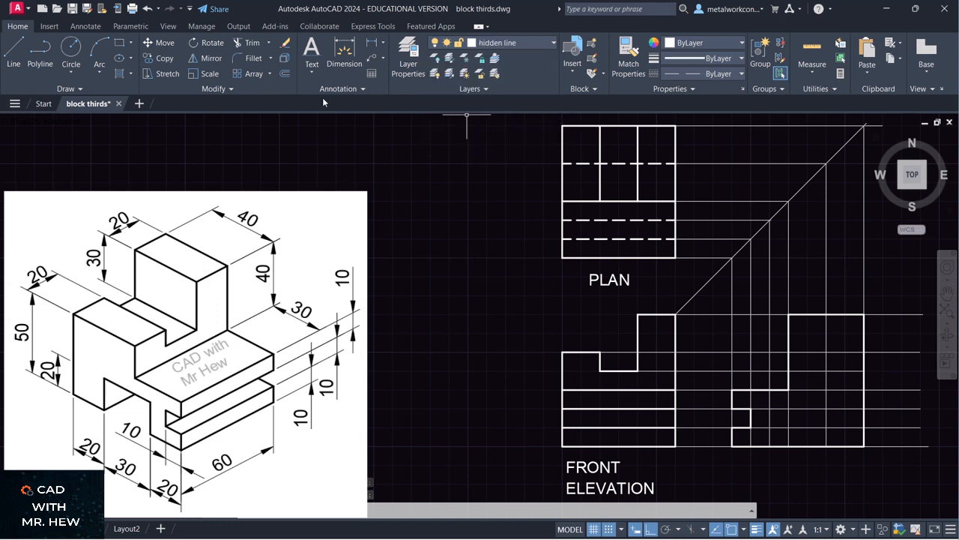
{"action": "left_click", "coordinate": [13, 52]}
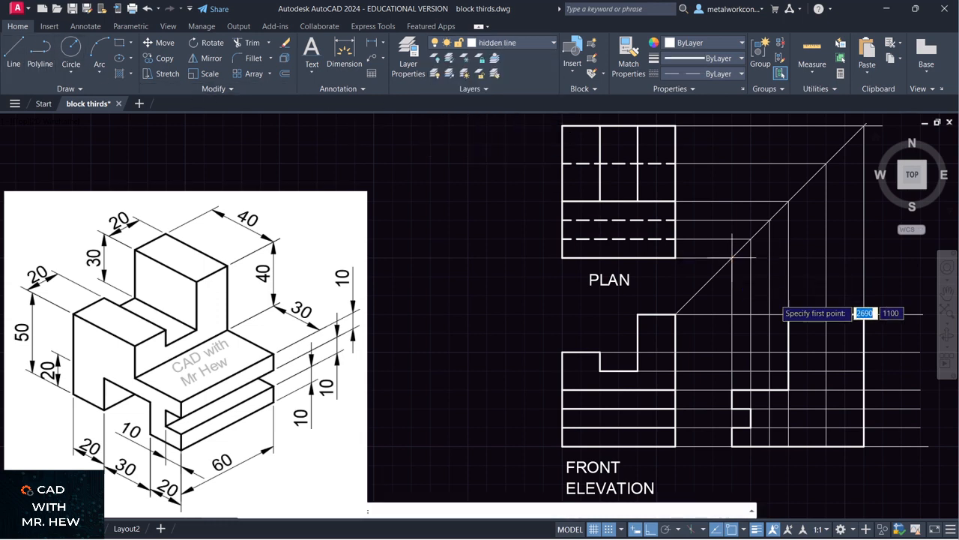
{"action": "left_click", "coordinate": [788, 370]}
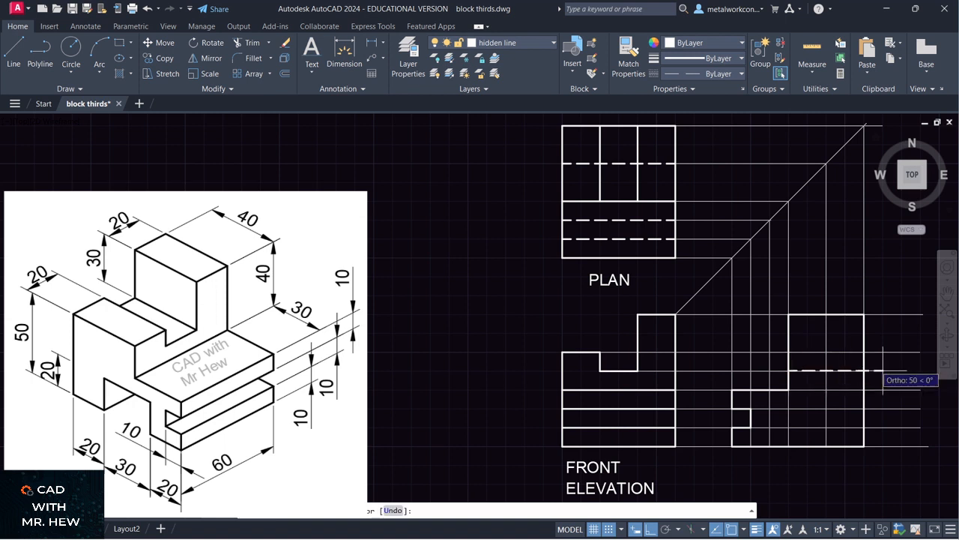
{"action": "left_click", "coordinate": [864, 370]}
{"action": "key", "text": "Return"}
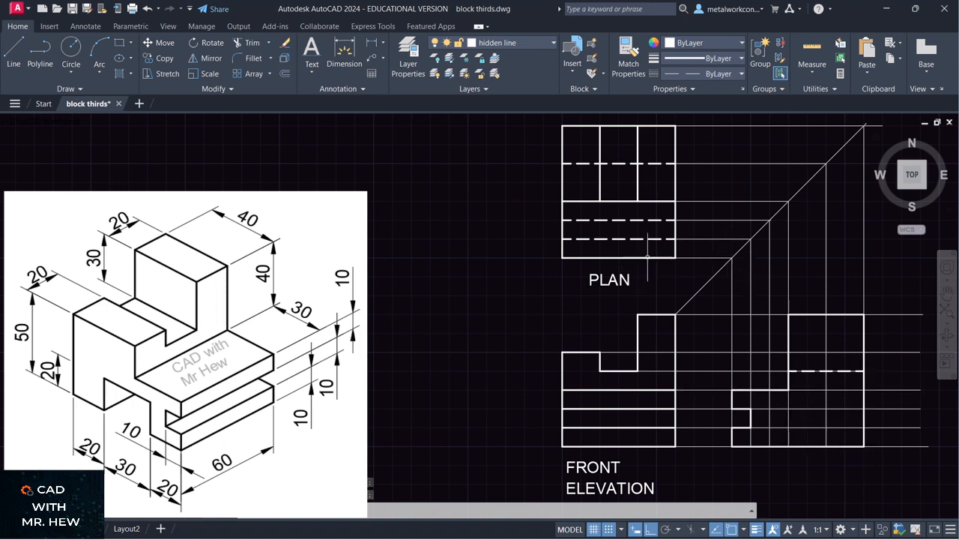
Try assigning the plan's upper two hidden lines, their projectors, and the front elevation's middle lower line with its projector to the outline layer
{"action": "left_click", "coordinate": [642, 219]}
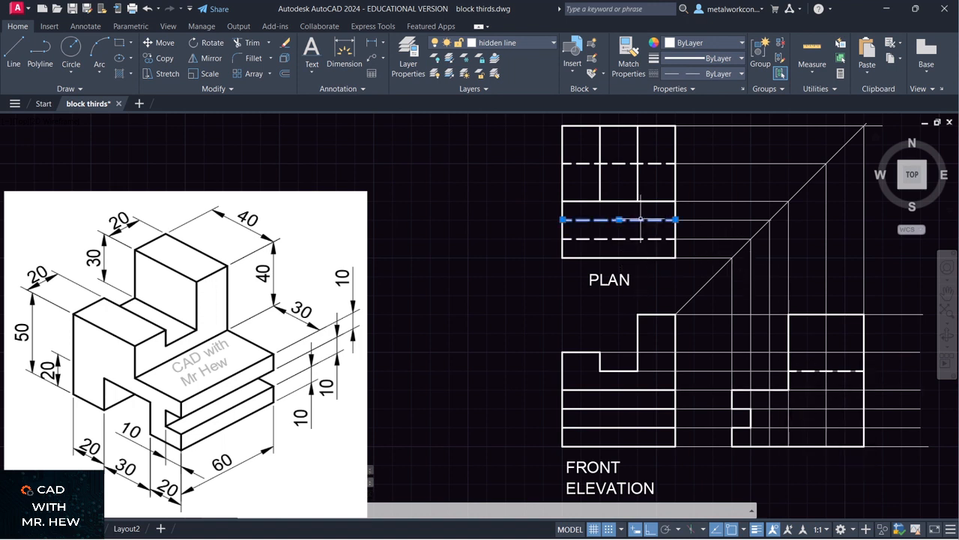
{"action": "left_click", "coordinate": [622, 163]}
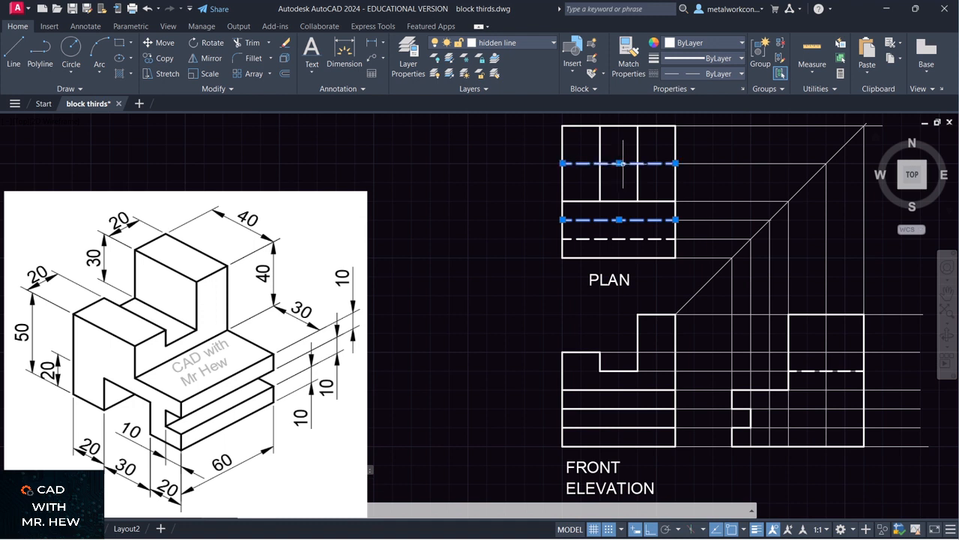
{"action": "left_click", "coordinate": [783, 163]}
{"action": "left_click", "coordinate": [755, 221]}
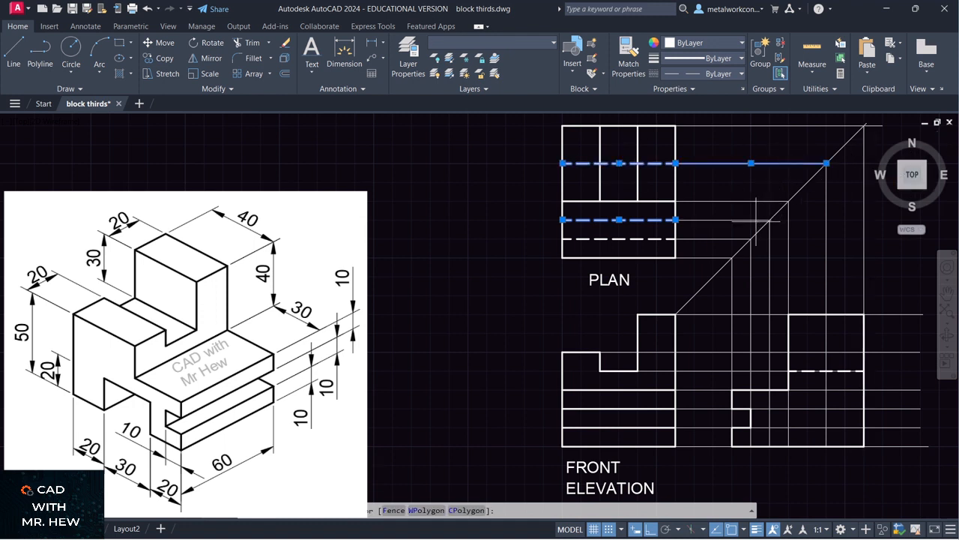
{"action": "left_click", "coordinate": [739, 205]}
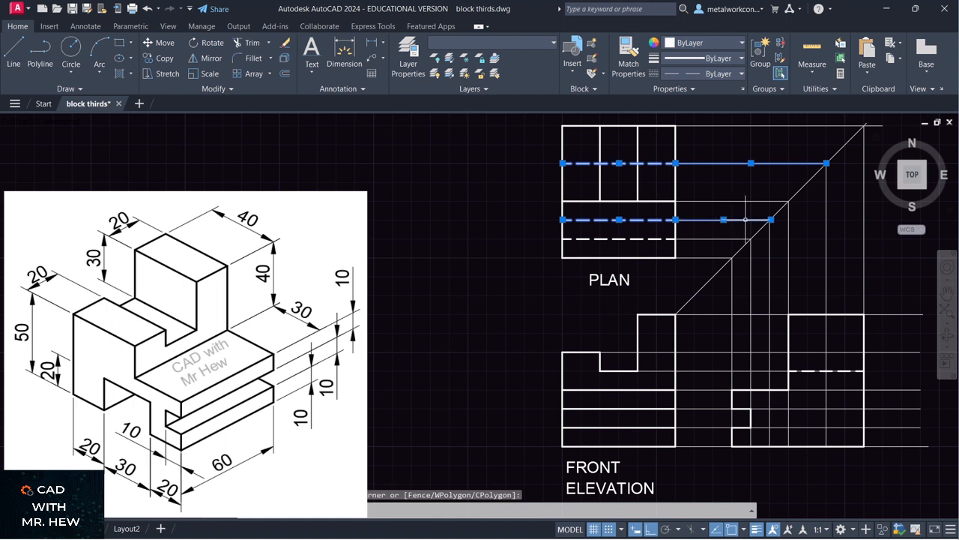
{"action": "left_click", "coordinate": [826, 225]}
{"action": "left_click", "coordinate": [770, 247]}
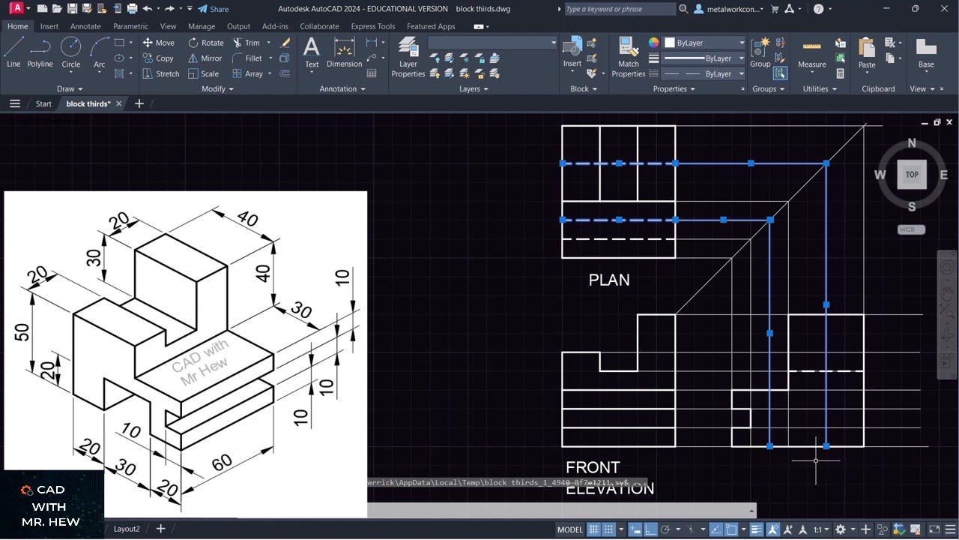
{"action": "left_click", "coordinate": [643, 408]}
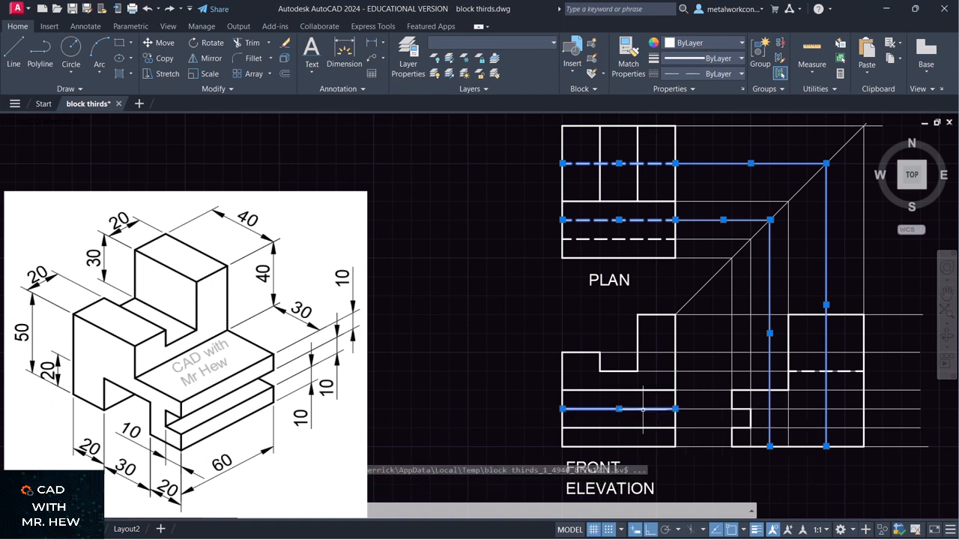
{"action": "left_click", "coordinate": [718, 409]}
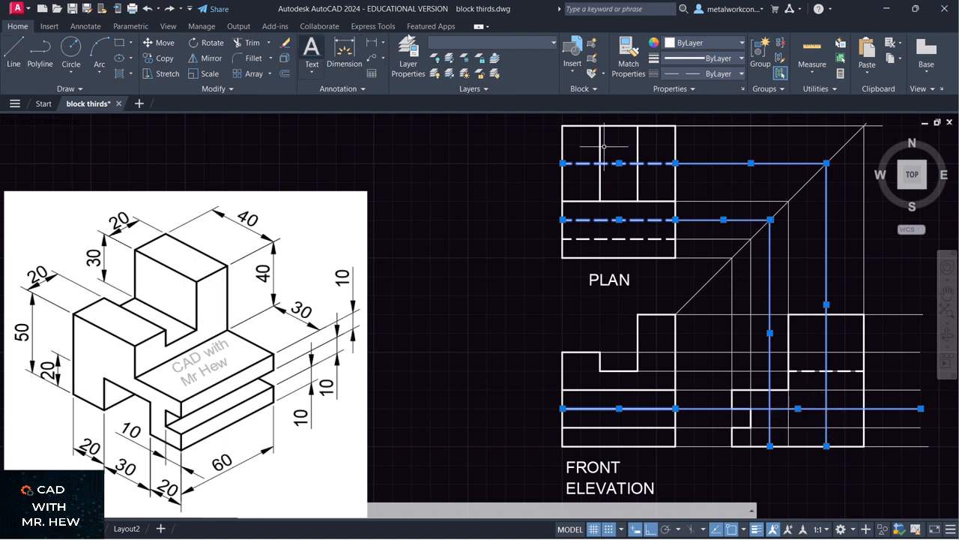
{"action": "left_click", "coordinate": [452, 43]}
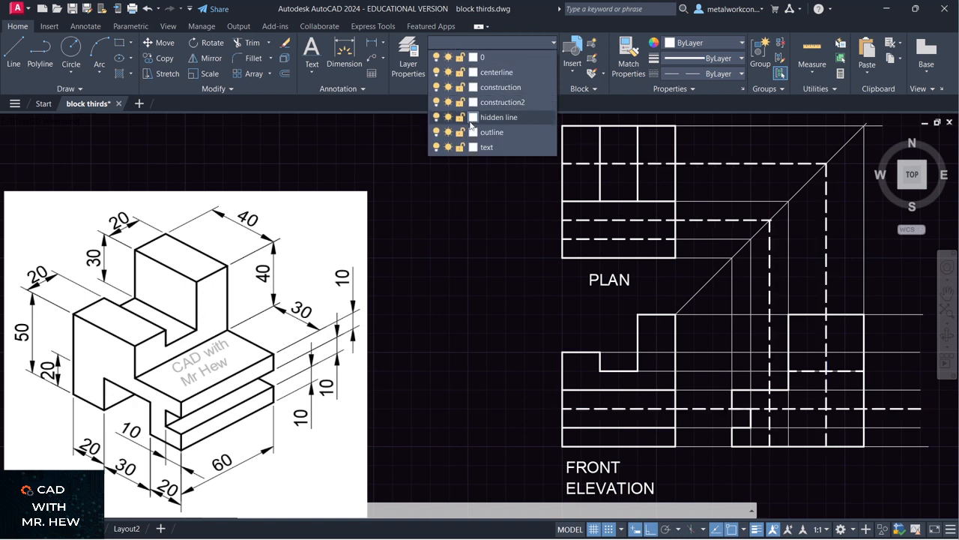
{"action": "left_click", "coordinate": [489, 132]}
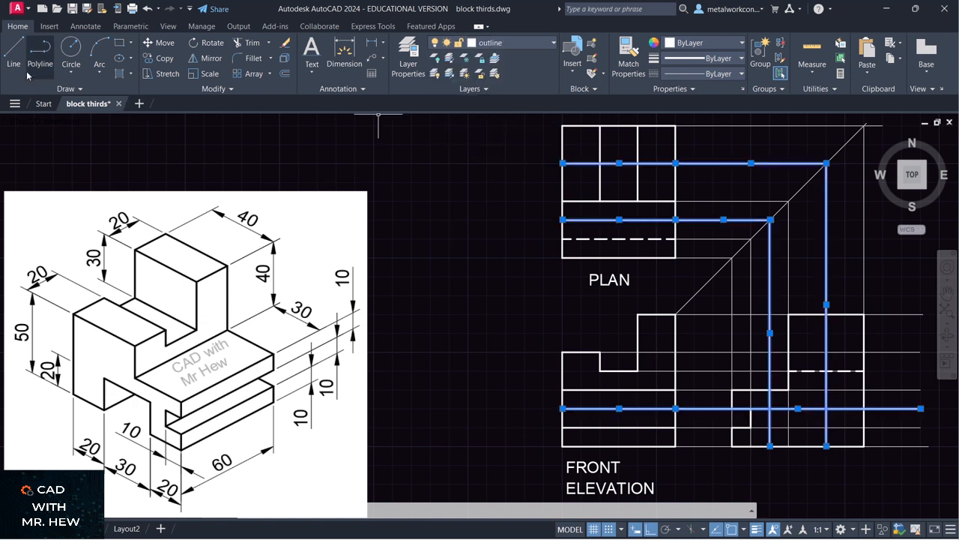
Undo the layer change on the plan's hidden lines and the projection lines
{"action": "left_click", "coordinate": [13, 54]}
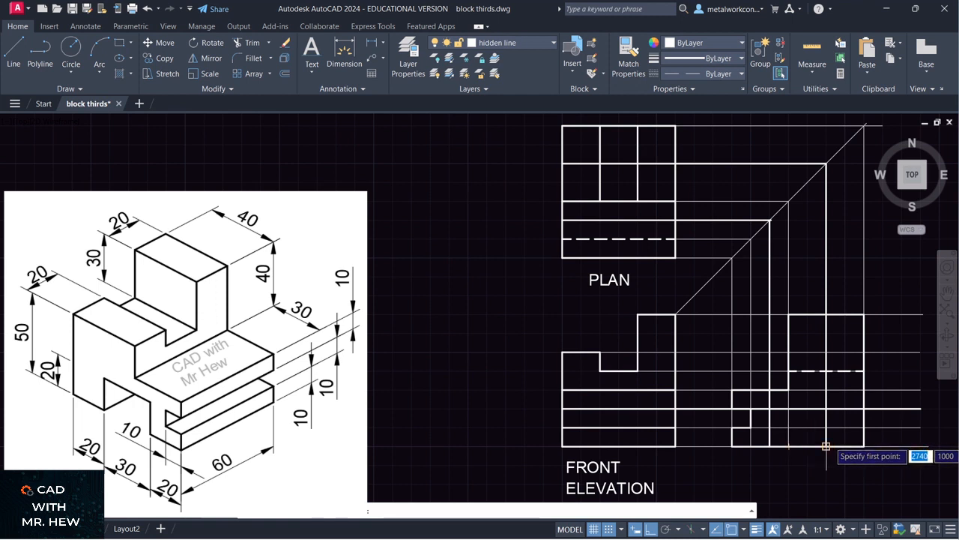
{"action": "key", "text": "Escape"}
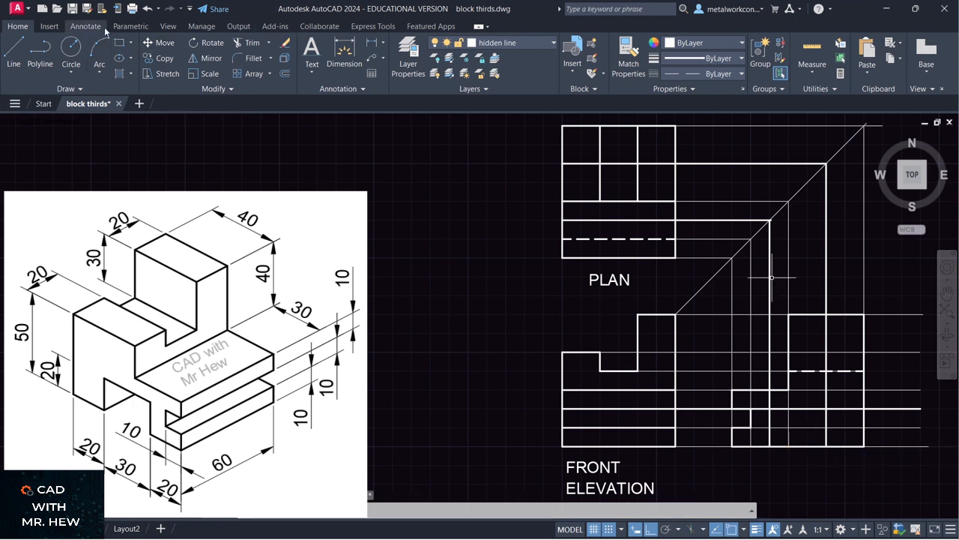
{"action": "left_click", "coordinate": [147, 9]}
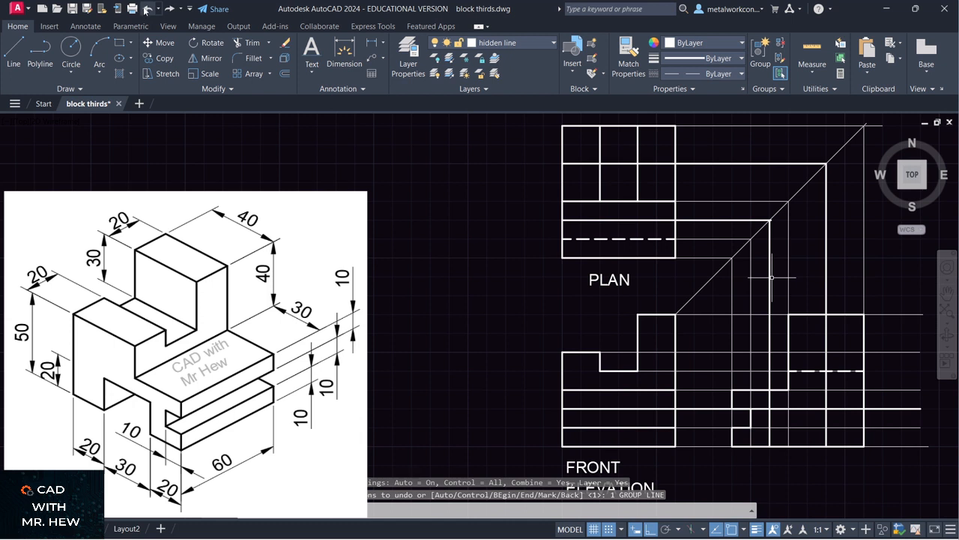
{"action": "left_click", "coordinate": [147, 9]}
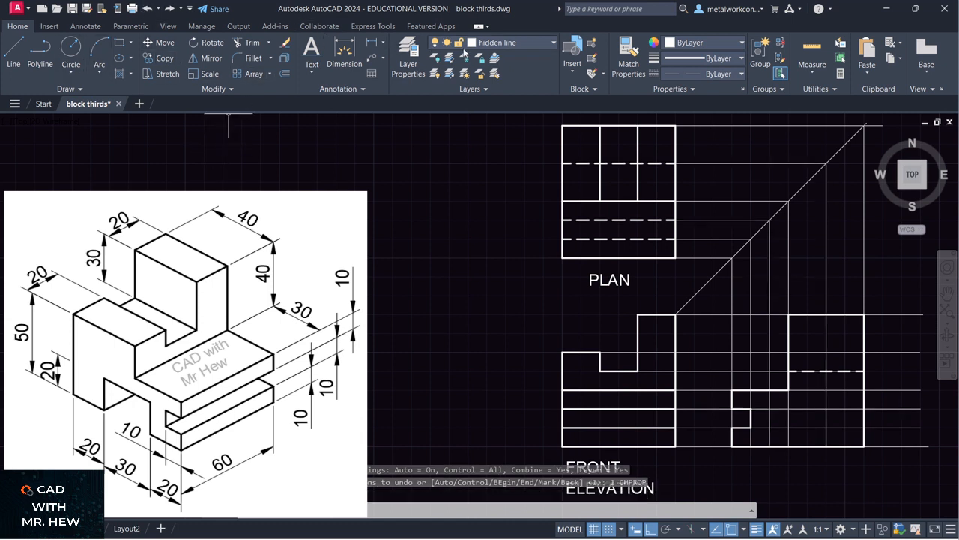
On the outline layer, draw the sides and top of the 30 by 20 underside slot in the end elevation along the projection lines
{"action": "left_click", "coordinate": [498, 43]}
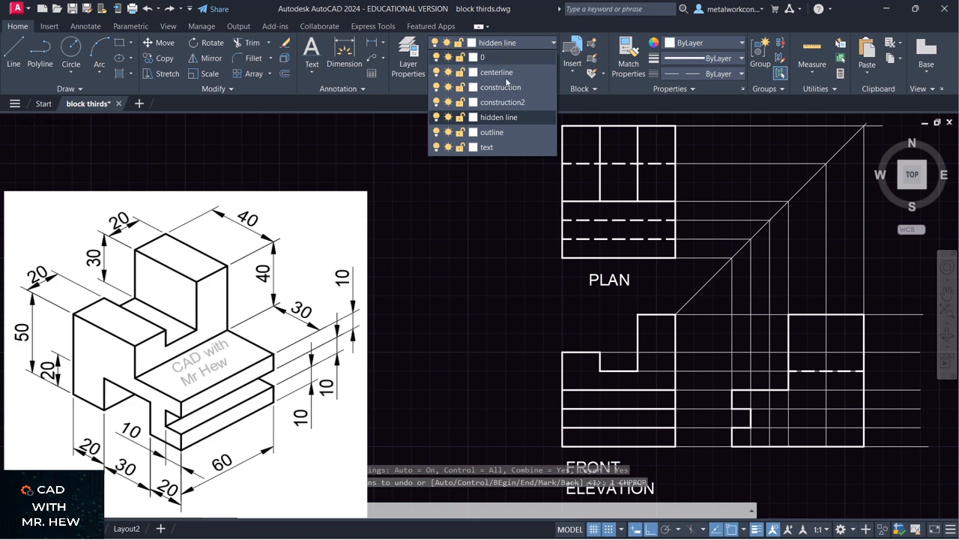
{"action": "left_click", "coordinate": [501, 130]}
{"action": "left_click", "coordinate": [14, 52]}
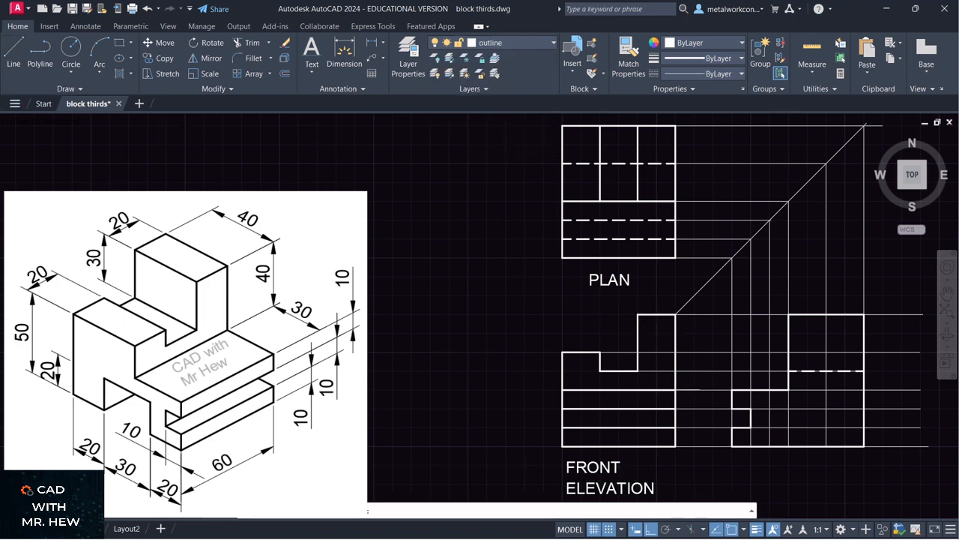
{"action": "left_click", "coordinate": [826, 446]}
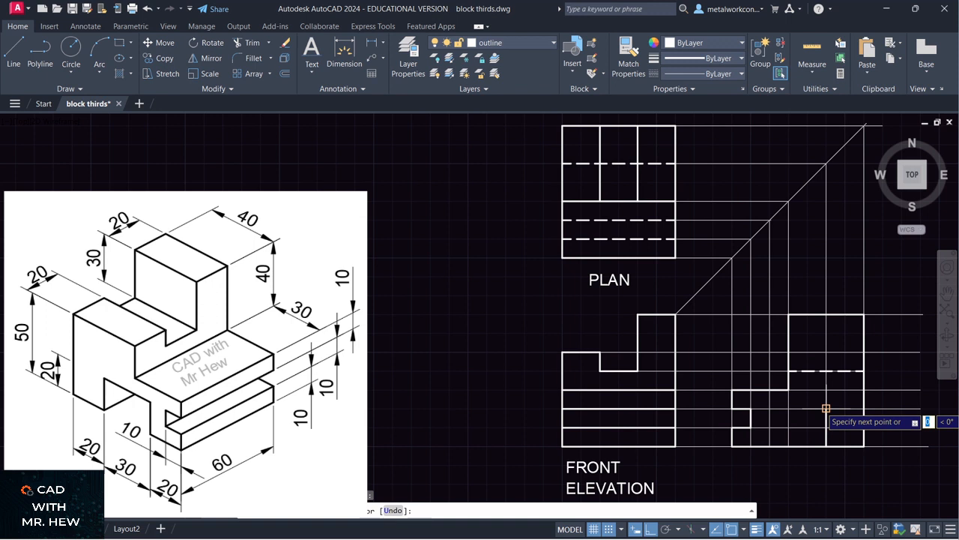
{"action": "left_click", "coordinate": [826, 408]}
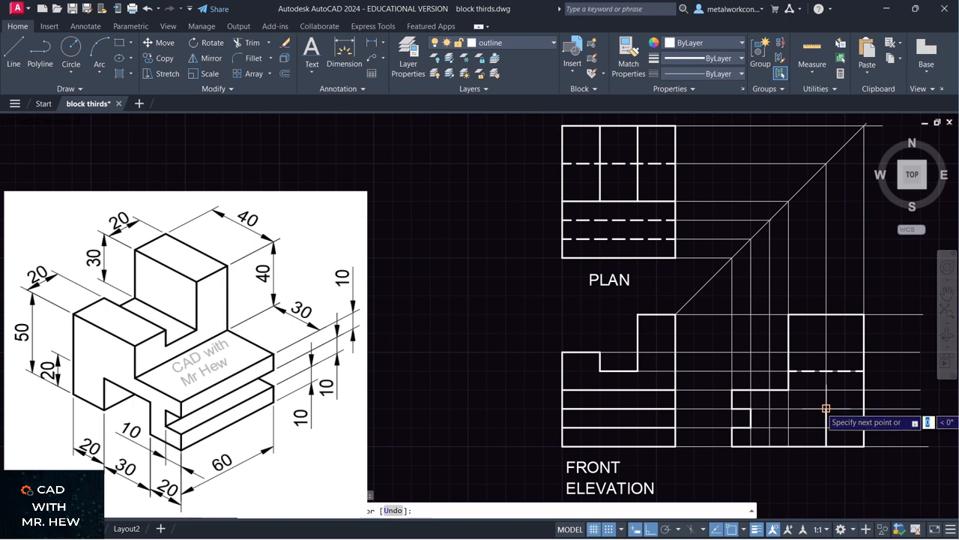
{"action": "left_click", "coordinate": [770, 408]}
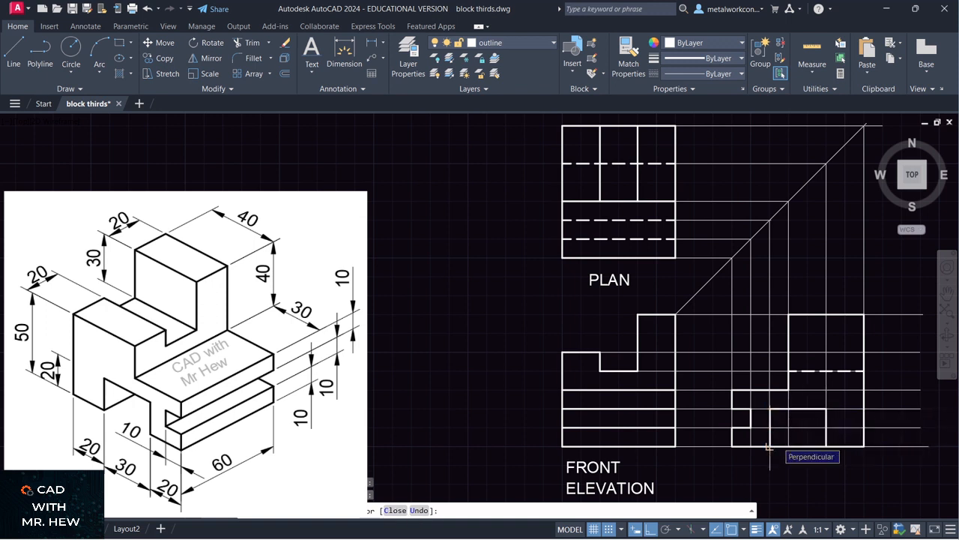
{"action": "left_click", "coordinate": [770, 445]}
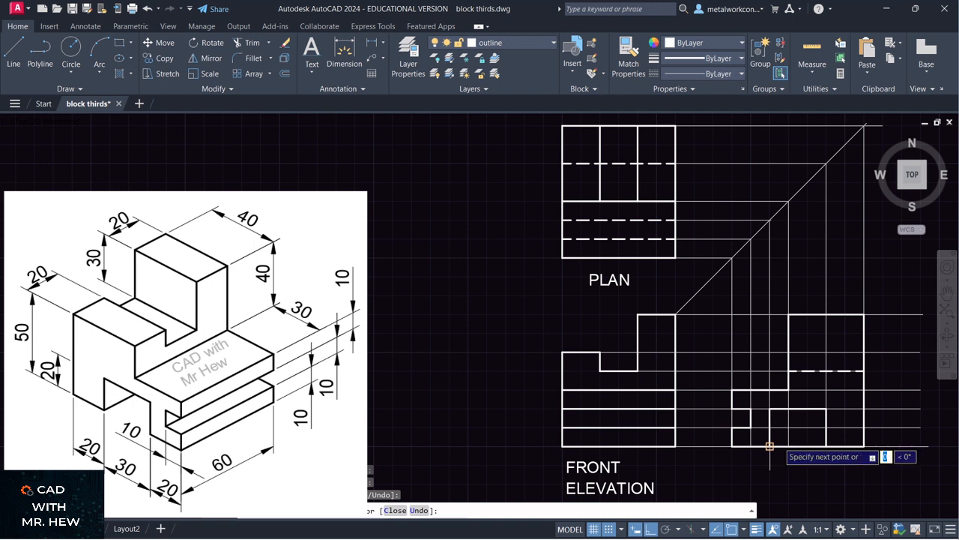
{"action": "key", "text": "Return"}
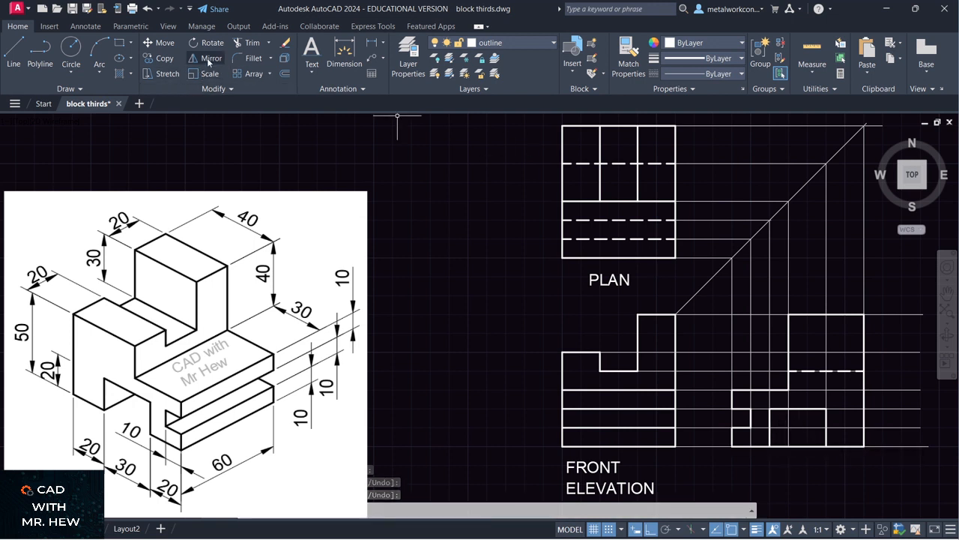
Lock the construction layer and trim the end elevation's base line between the two sides of the underside slot
{"action": "left_click", "coordinate": [506, 41]}
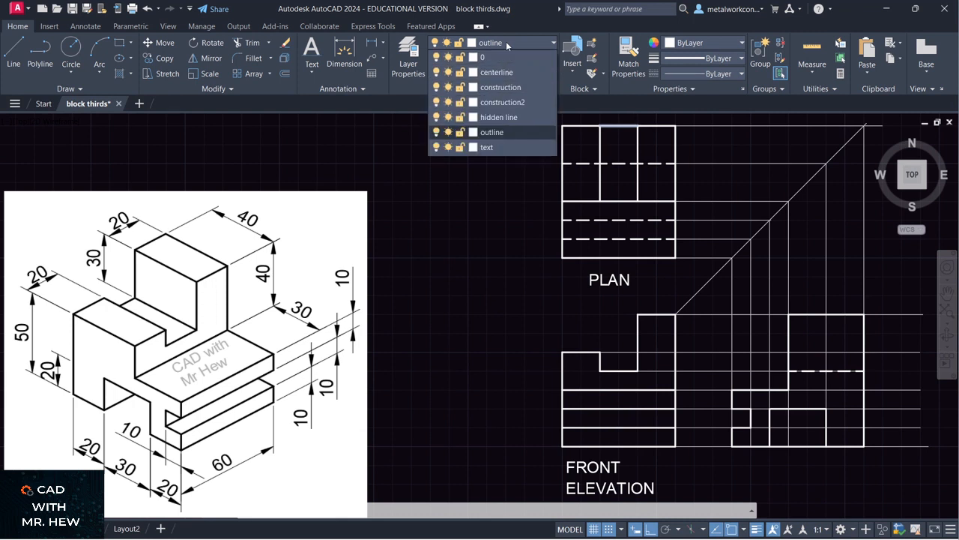
{"action": "left_click", "coordinate": [460, 88]}
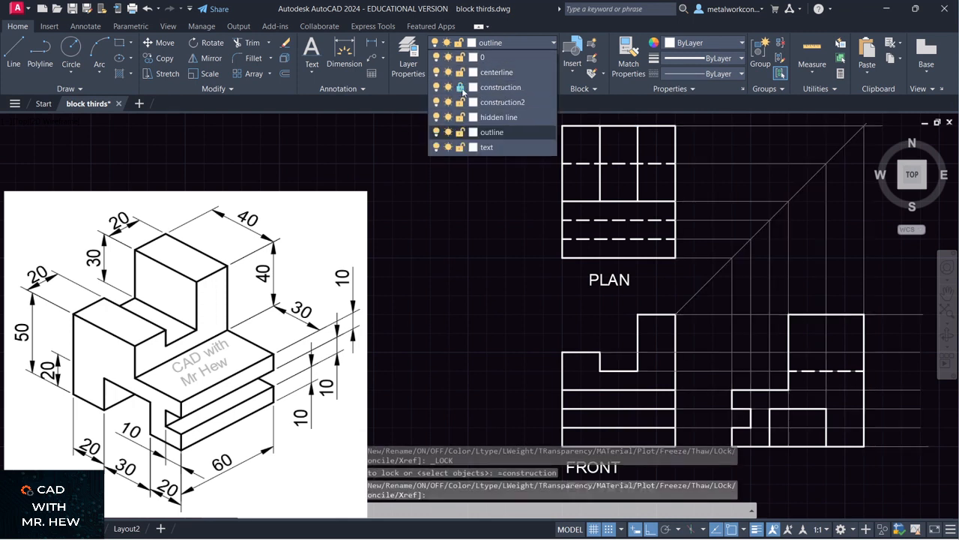
{"action": "left_click", "coordinate": [248, 45]}
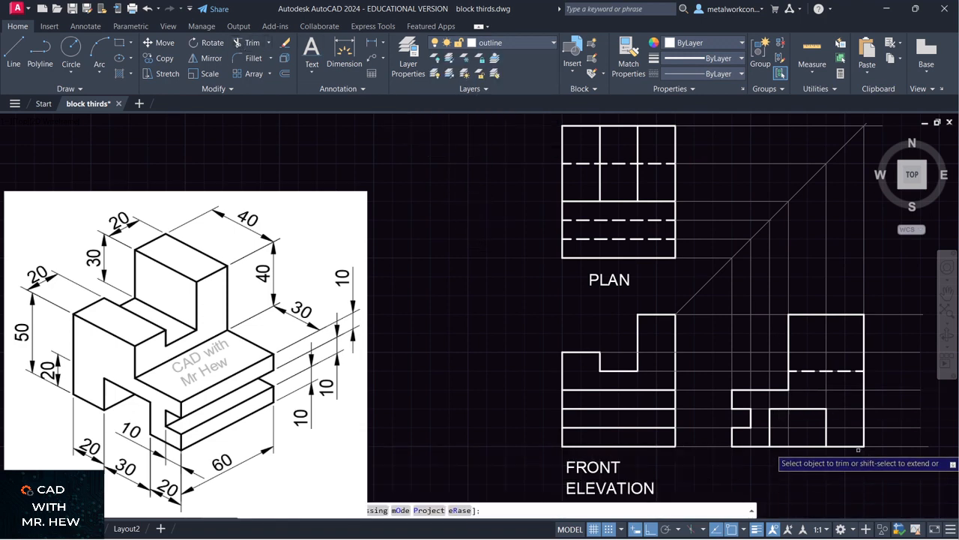
{"action": "left_click", "coordinate": [802, 446]}
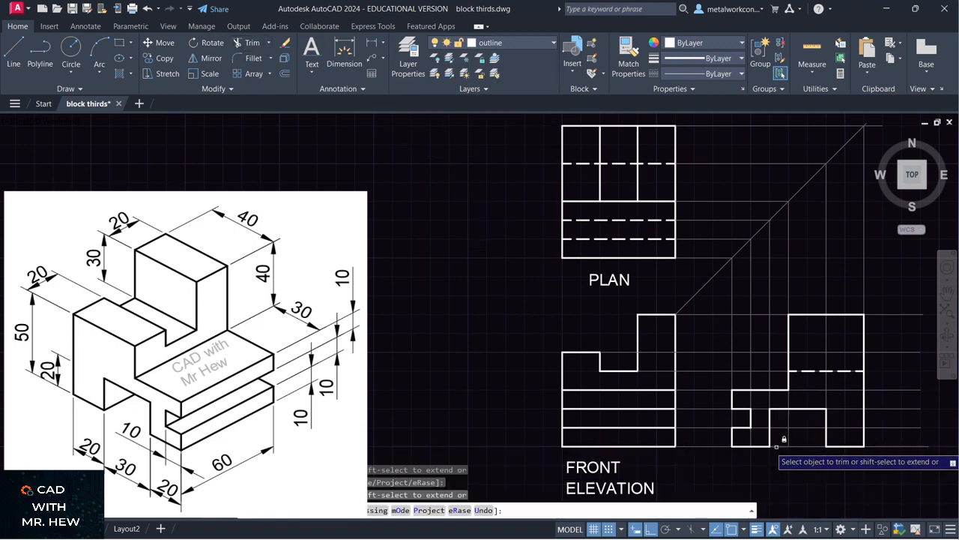
{"action": "key", "text": "Return"}
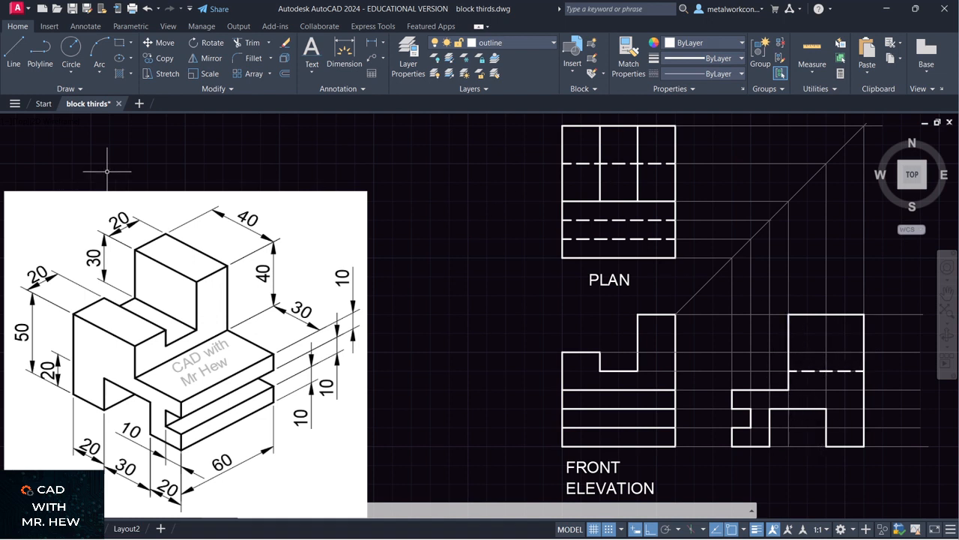
On the hidden line layer, draw the lower step's top surface across the end elevation's upper block, above the existing hidden line
{"action": "left_click", "coordinate": [520, 42]}
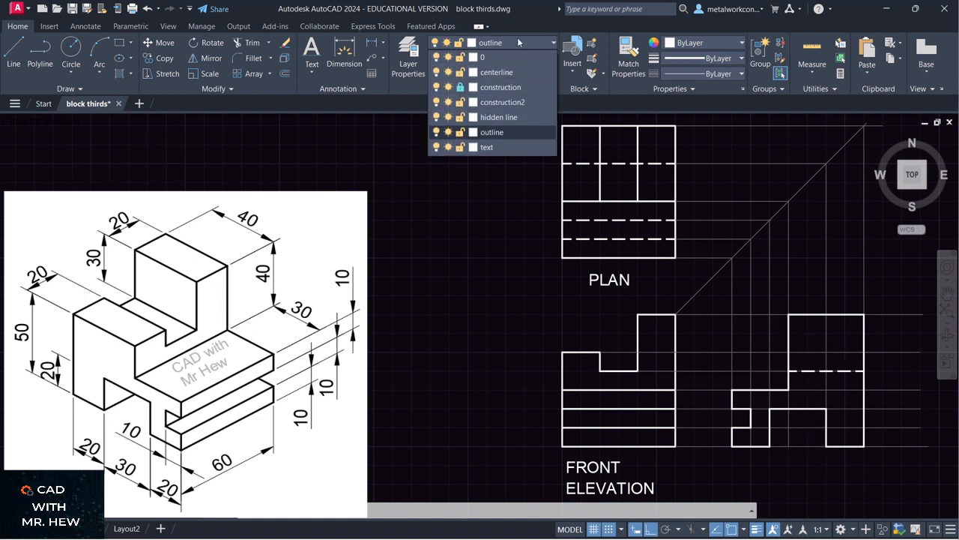
{"action": "left_click", "coordinate": [497, 118]}
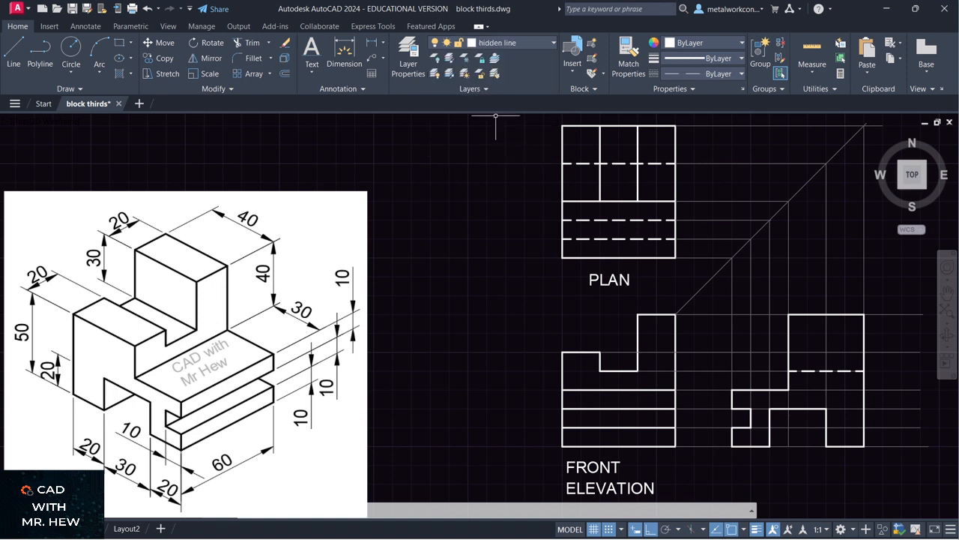
{"action": "left_click", "coordinate": [17, 51]}
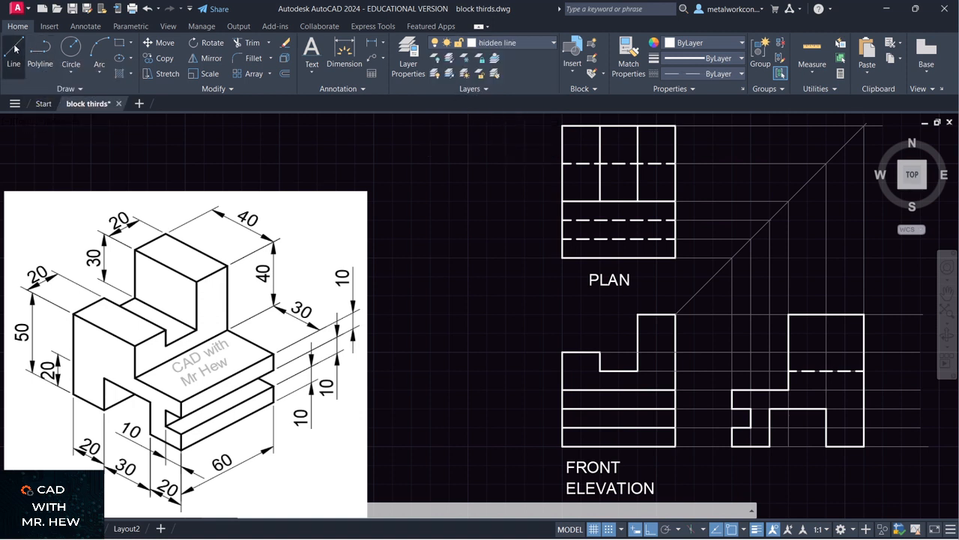
{"action": "left_click", "coordinate": [788, 351]}
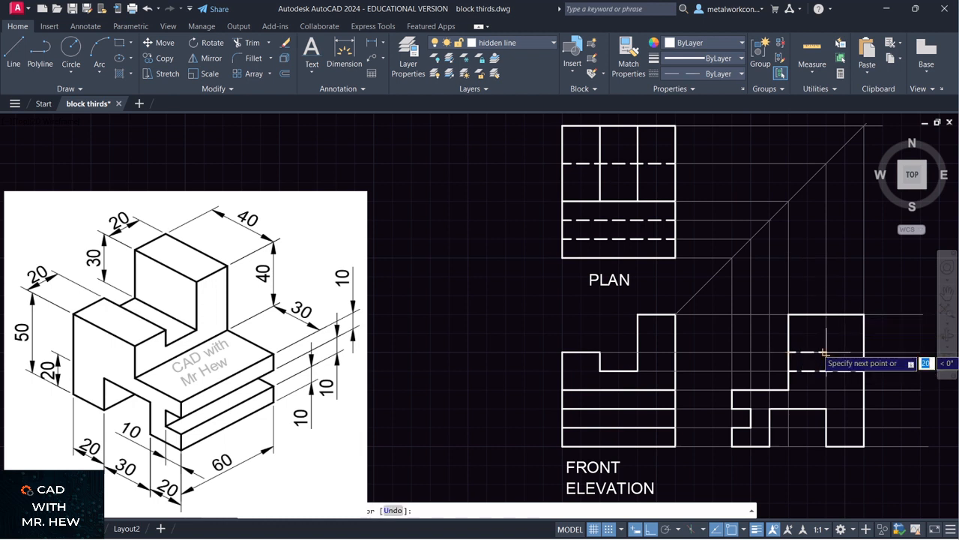
{"action": "left_click", "coordinate": [864, 351]}
{"action": "key", "text": "Return"}
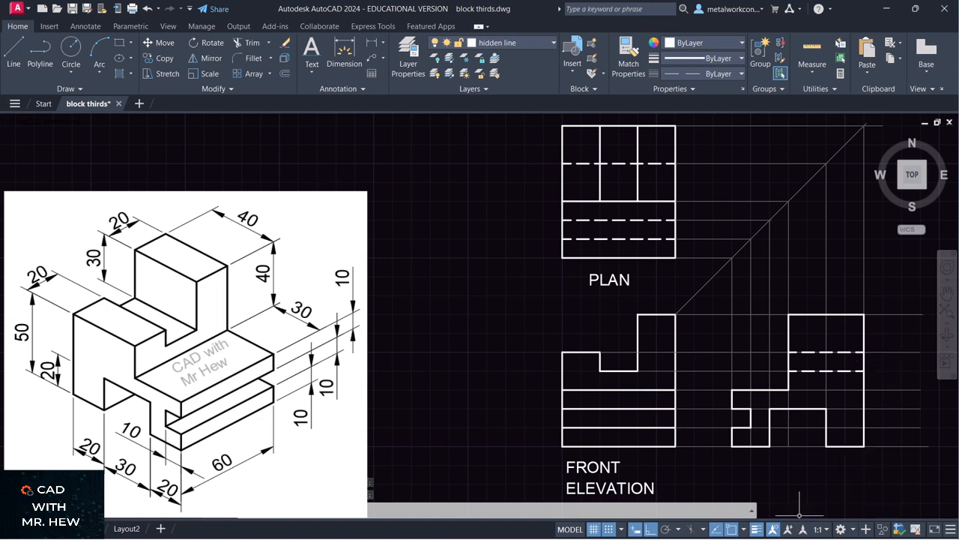
On the text layer, add the multiline label "END ELEVATION" below the end elevation
{"action": "left_click", "coordinate": [511, 43]}
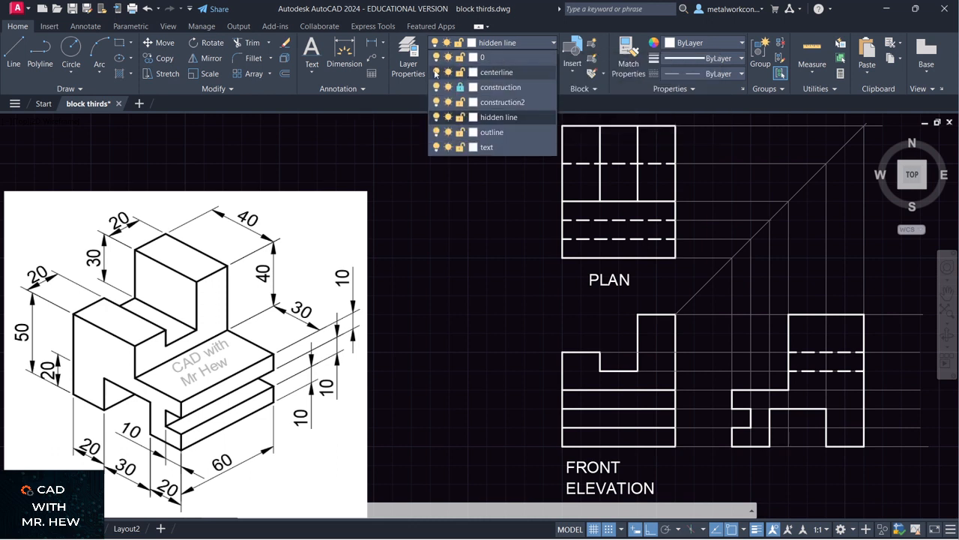
{"action": "left_click", "coordinate": [487, 147]}
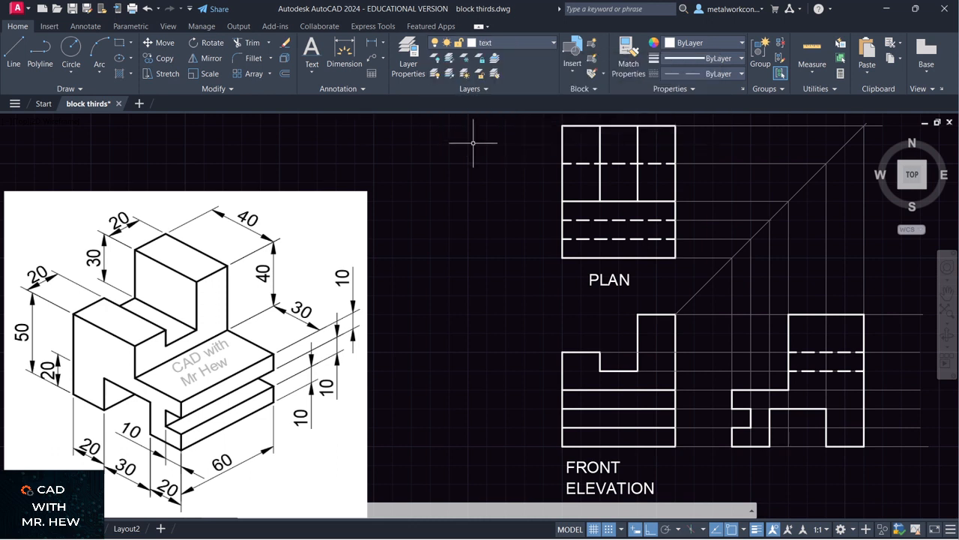
{"action": "left_click", "coordinate": [311, 69]}
{"action": "left_click", "coordinate": [325, 98]}
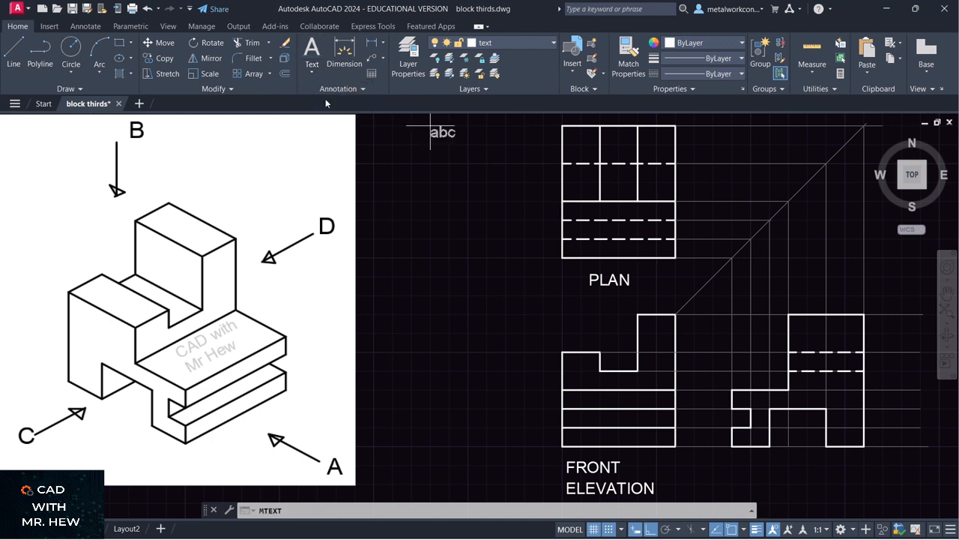
{"action": "left_click", "coordinate": [732, 465]}
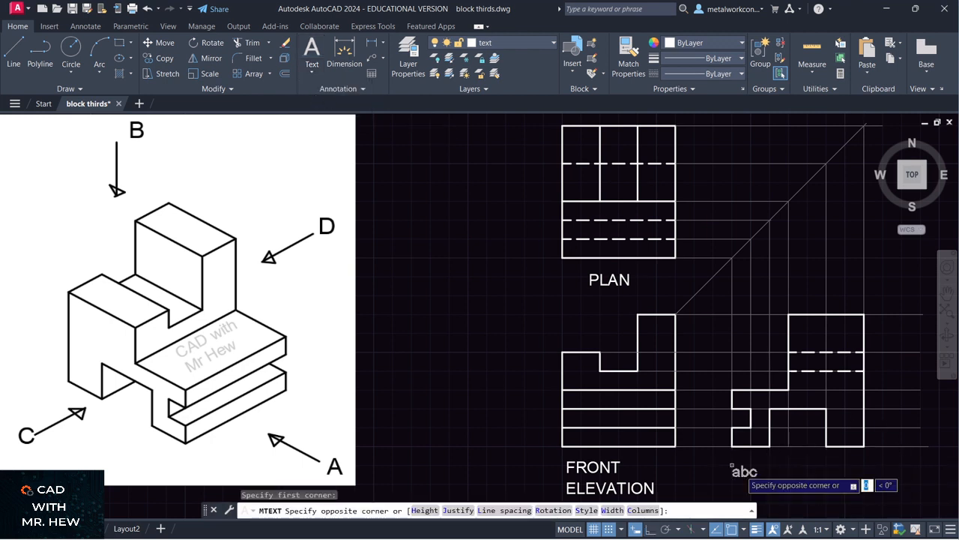
{"action": "left_click", "coordinate": [862, 495]}
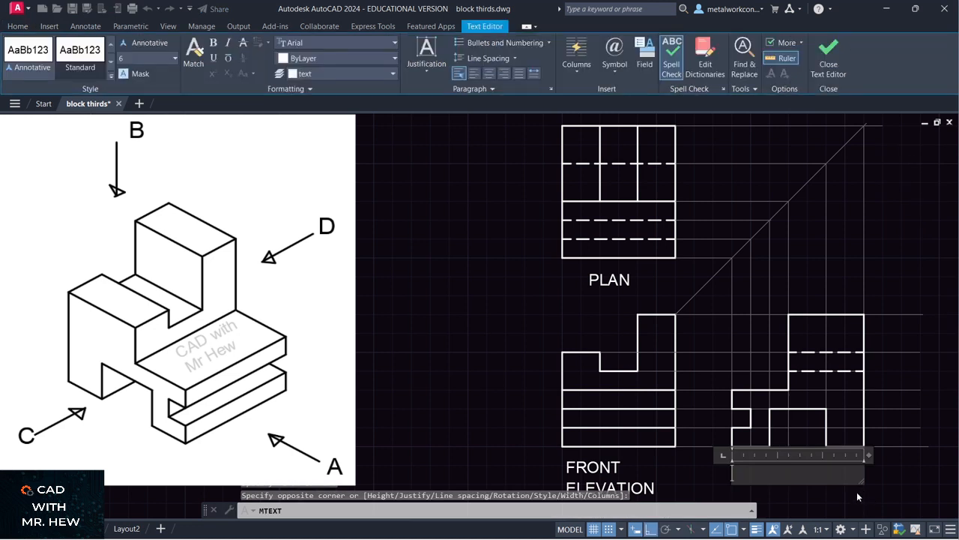
{"action": "type", "text": "E"}
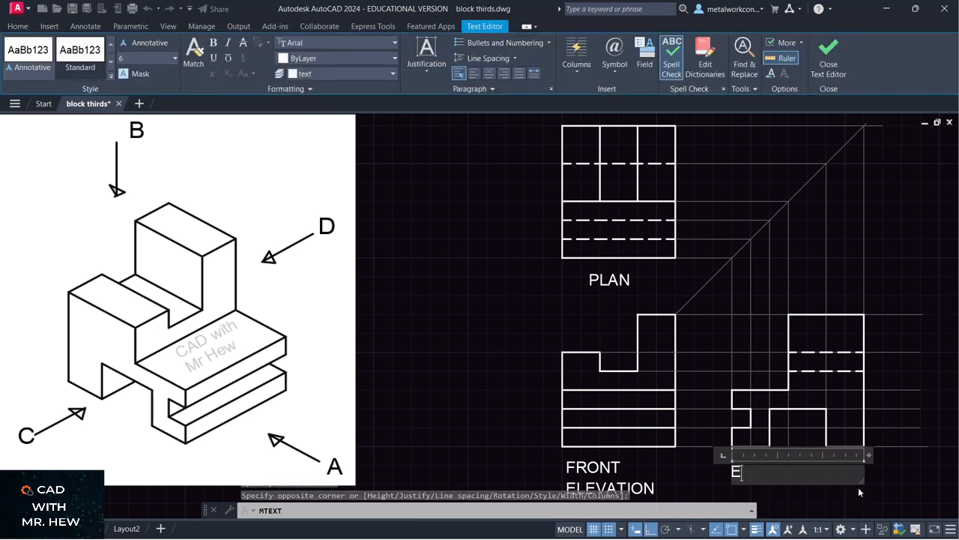
{"action": "type", "text": "ND ELEVATION"}
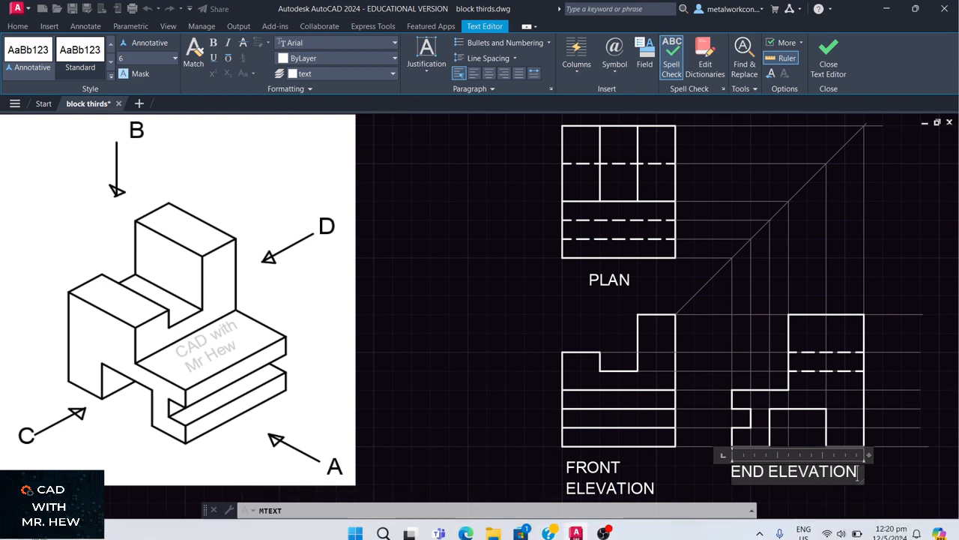
{"action": "left_click", "coordinate": [904, 461]}
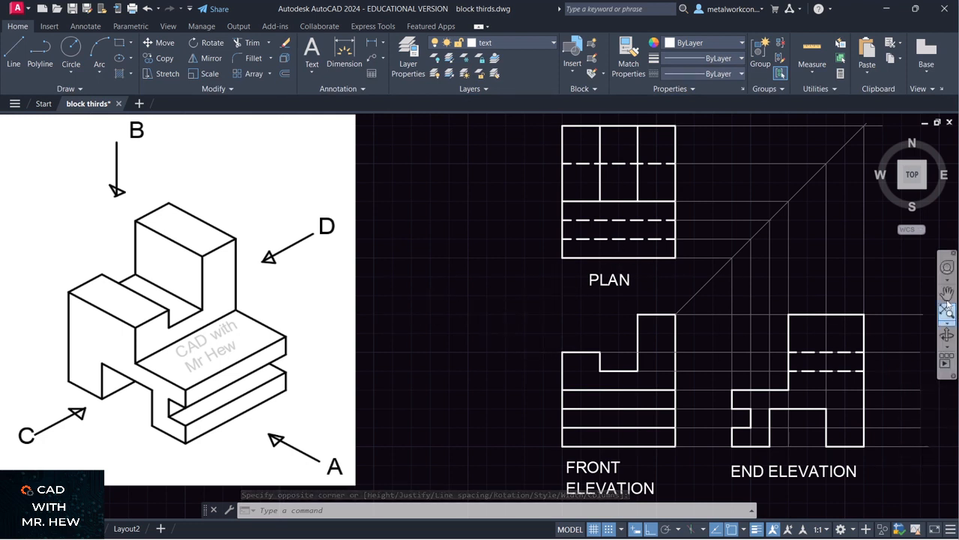
Make room beside the front elevation and unlock the construction layer
{"action": "left_click", "coordinate": [947, 294]}
{"action": "mouse_move", "coordinate": [755, 379]}
{"action": "left_mouse_down"}
{"action": "mouse_move", "coordinate": [819, 387]}
{"action": "mouse_move", "coordinate": [824, 373]}
{"action": "left_mouse_up"}
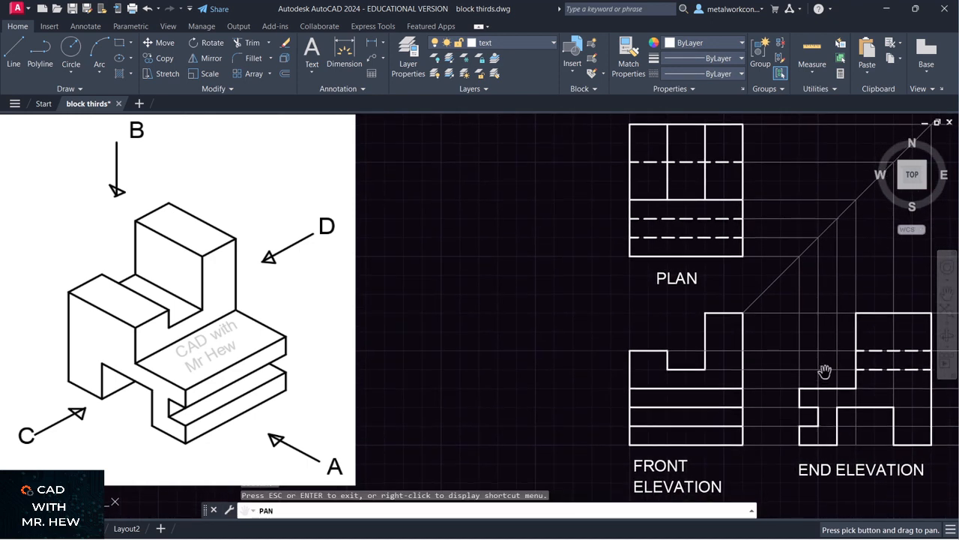
{"action": "key", "text": "Escape"}
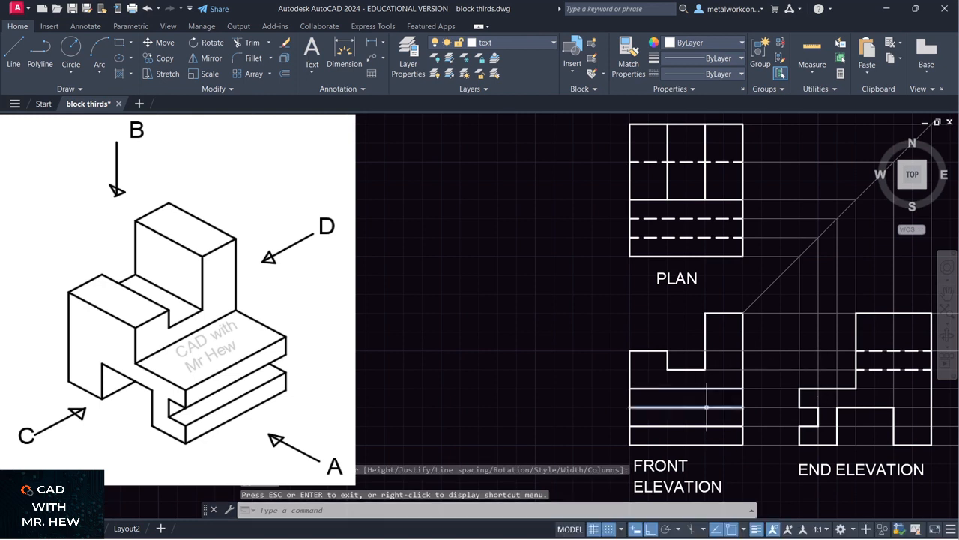
{"action": "left_click", "coordinate": [509, 42]}
{"action": "left_click", "coordinate": [460, 87]}
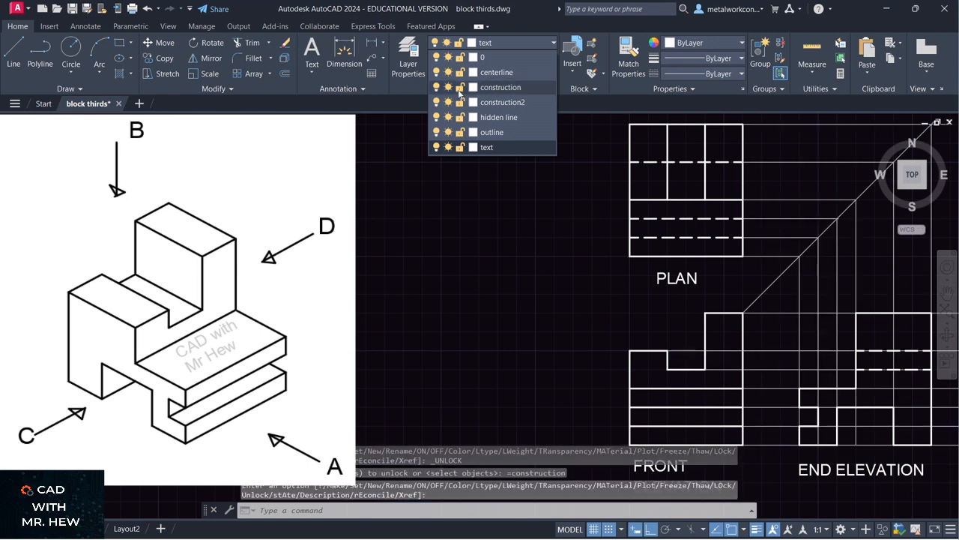
Draw lines from the front elevation's upper block corner across to its left edge and down to the lower step's top corner
{"action": "left_click", "coordinate": [9, 49]}
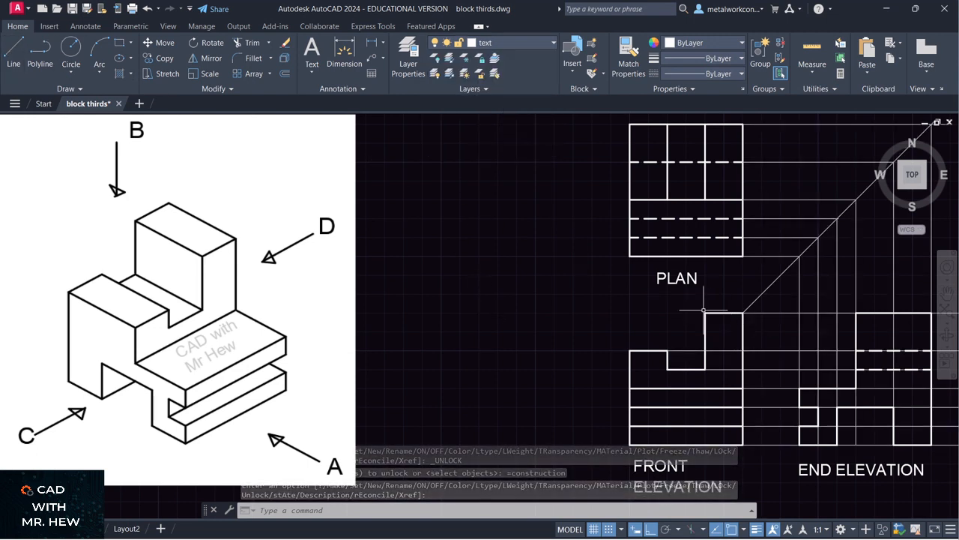
{"action": "left_click", "coordinate": [13, 49]}
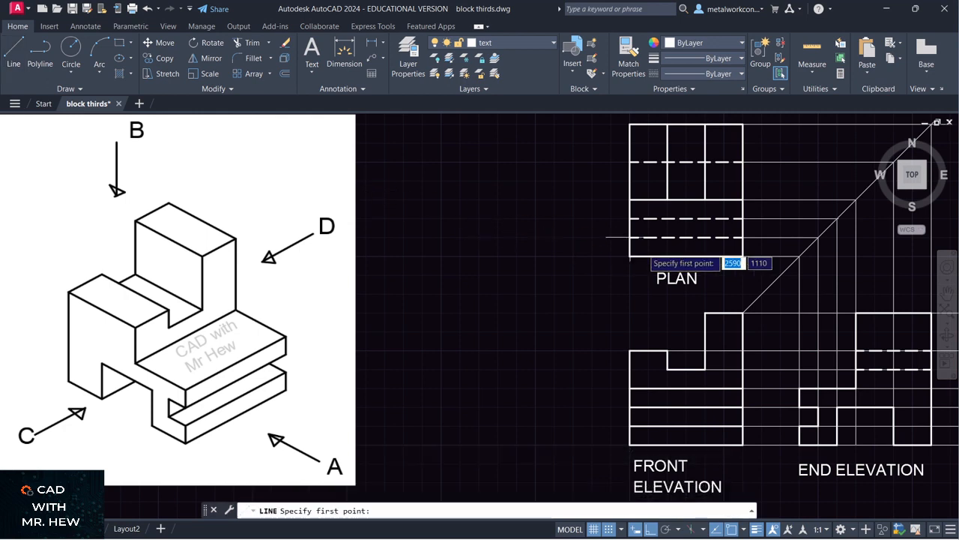
{"action": "left_click", "coordinate": [705, 313]}
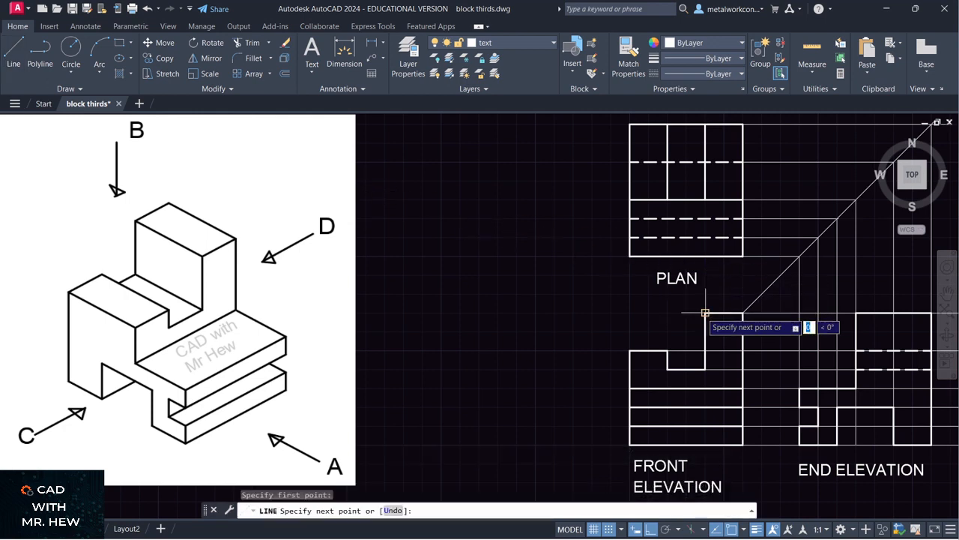
{"action": "left_click", "coordinate": [629, 312]}
{"action": "left_click", "coordinate": [630, 350]}
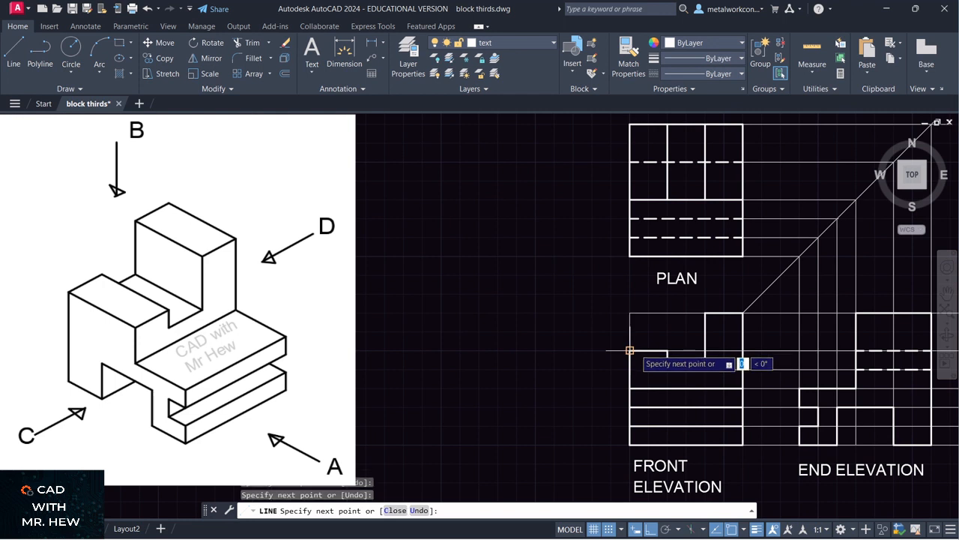
{"action": "key", "text": "Return"}
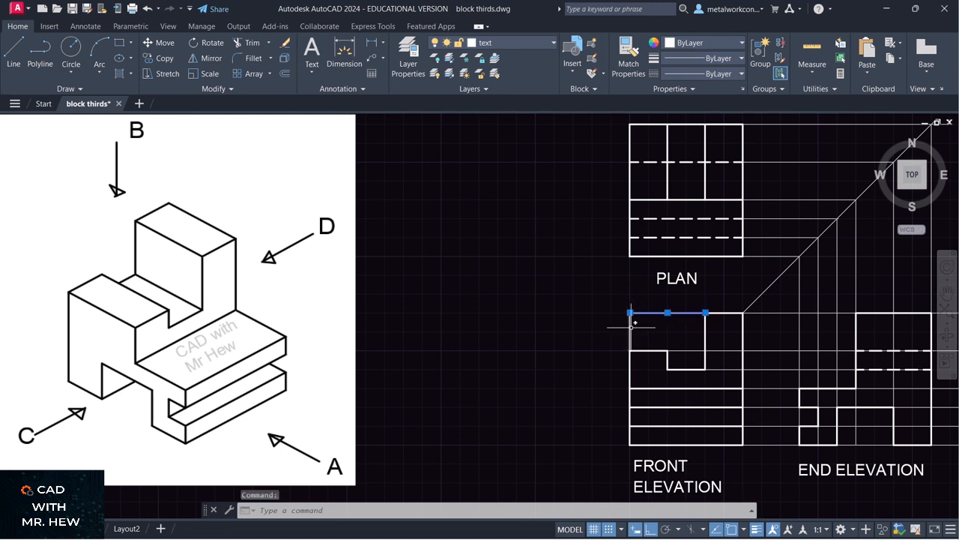
{"action": "key", "text": "Escape"}
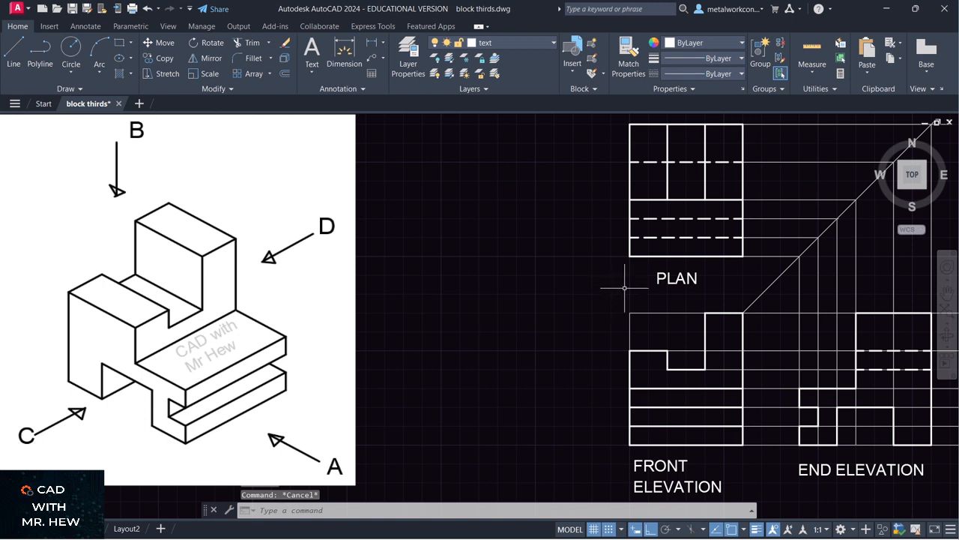
Draw a mitre line 165 units long at 135° from the front elevation's upper left construction corner
{"action": "left_click", "coordinate": [15, 49]}
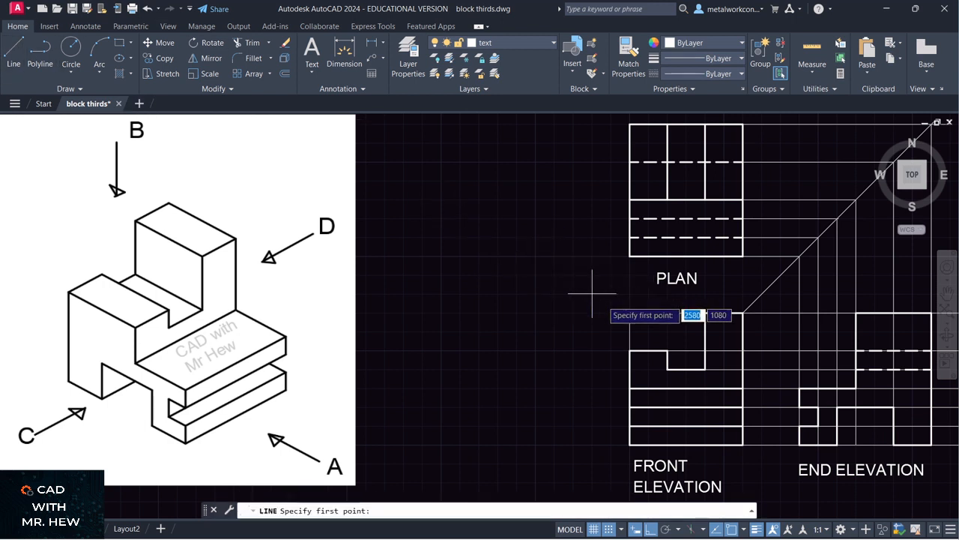
{"action": "left_click", "coordinate": [628, 313]}
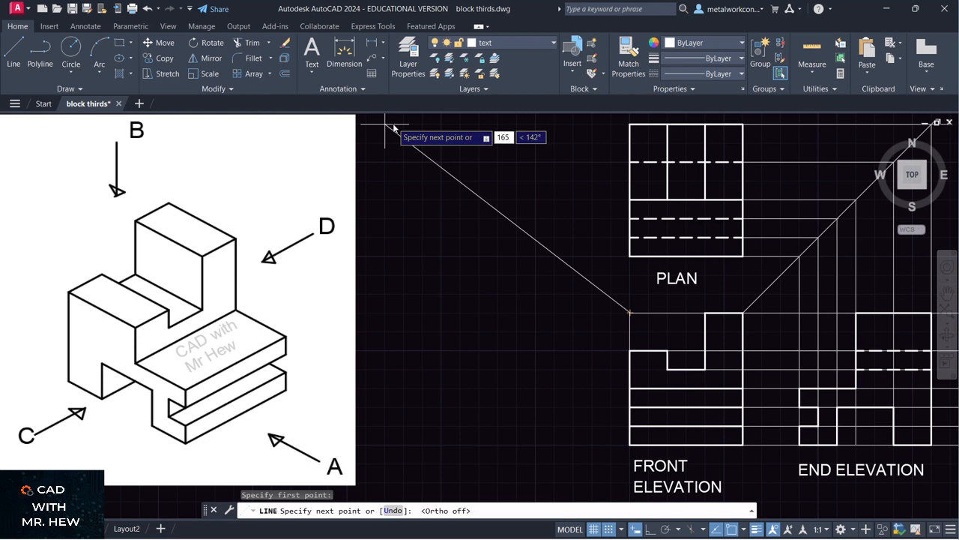
{"action": "key", "text": "Tab"}
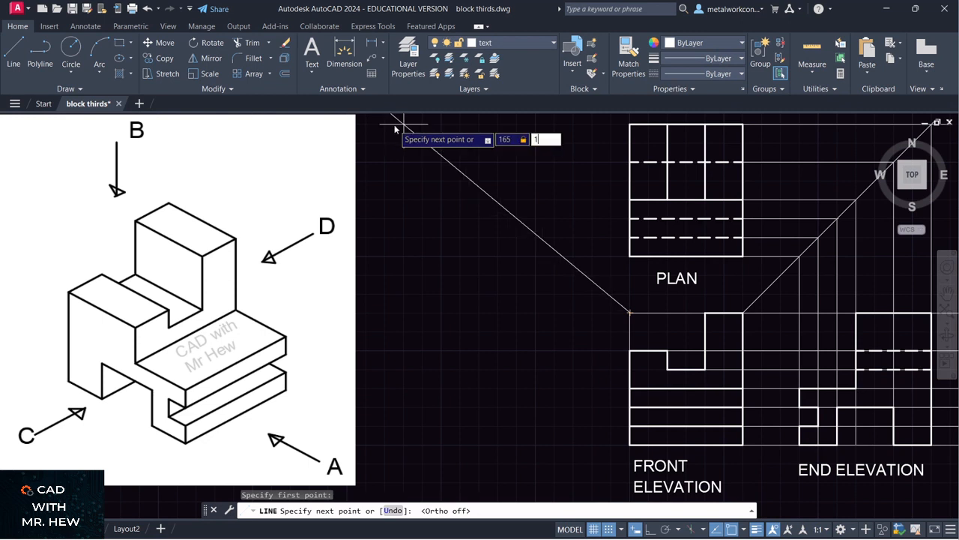
{"action": "type", "text": "135"}
{"action": "key", "text": "Return"}
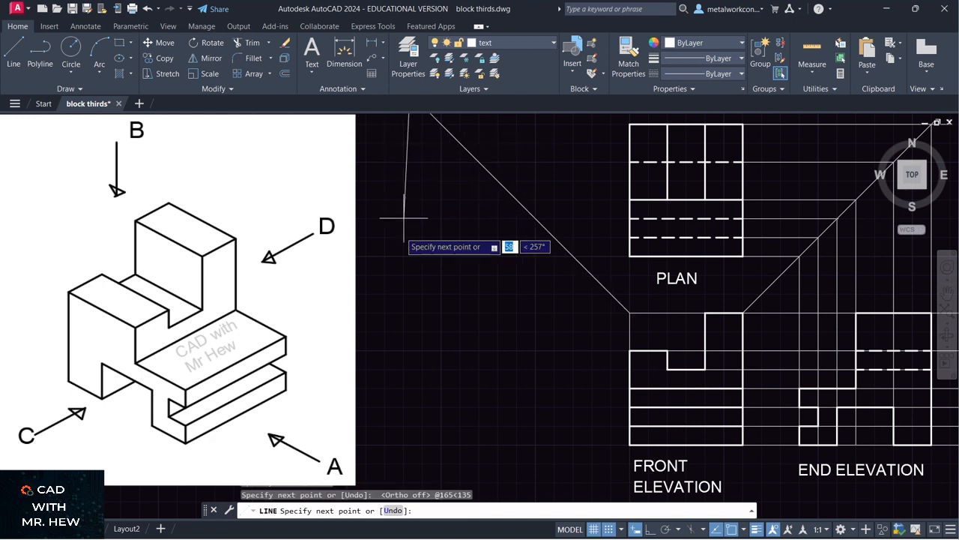
{"action": "key", "text": "Return"}
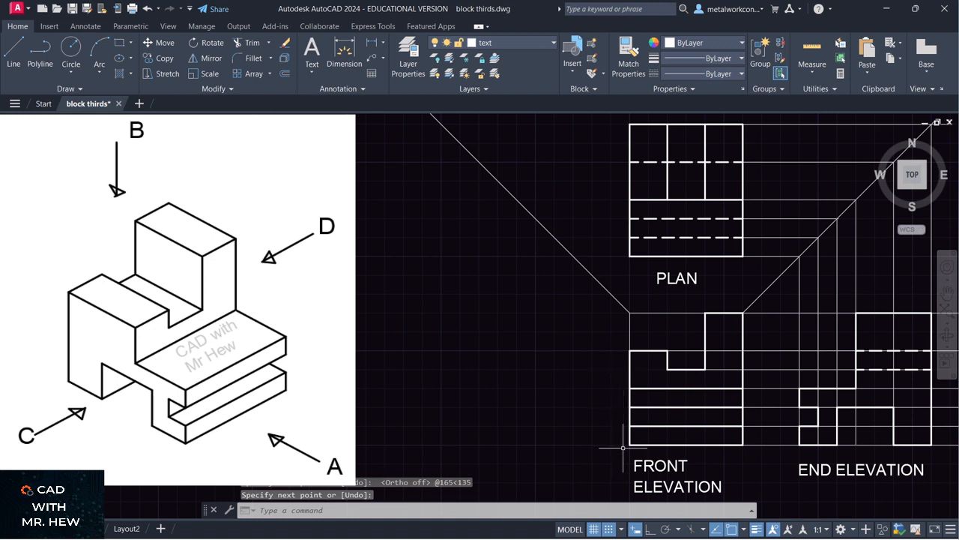
Draw a horizontal construction line leftward from the front elevation's bottom left corner as the base of the new view
{"action": "left_click", "coordinate": [947, 292]}
{"action": "left_click_drag", "start_coordinate": [863, 300], "coordinate": [867, 305]}
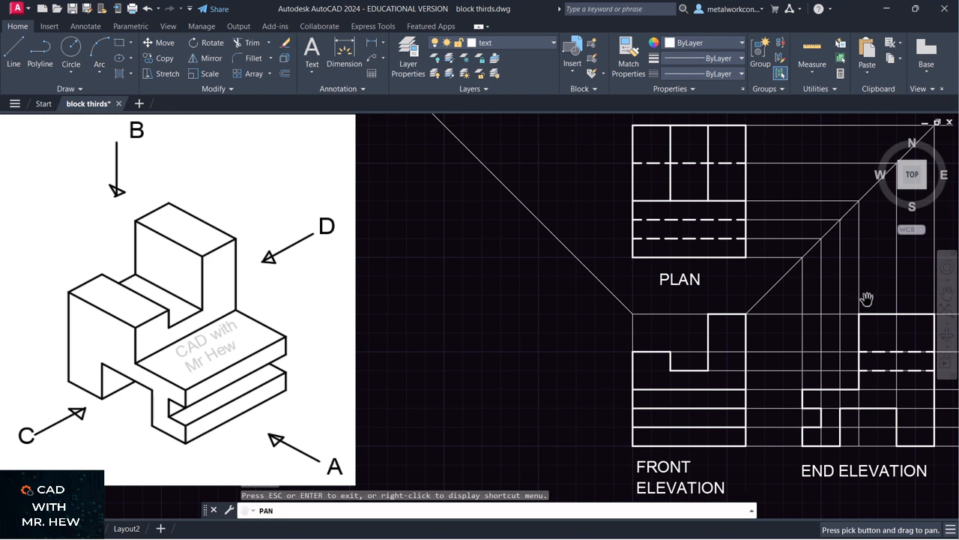
{"action": "key", "text": "Escape"}
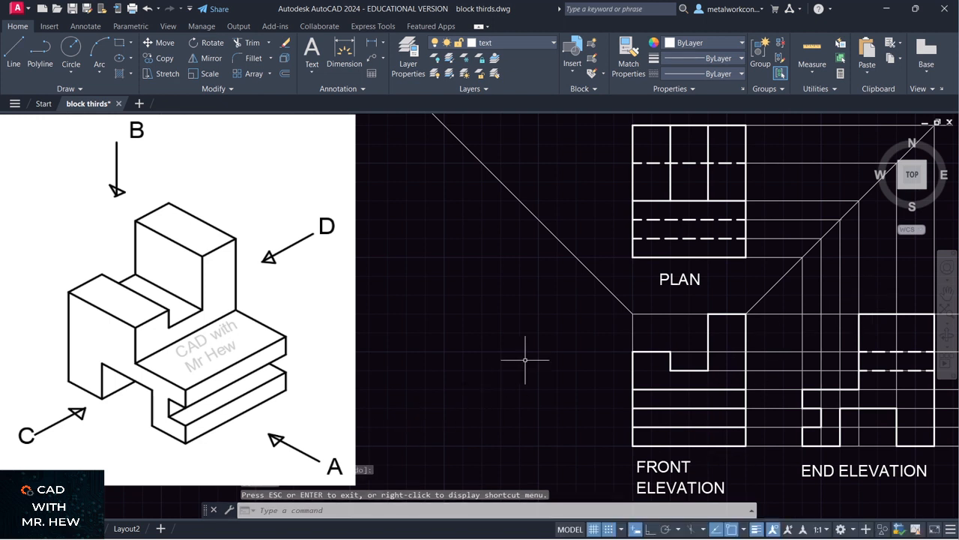
{"action": "left_click", "coordinate": [14, 53]}
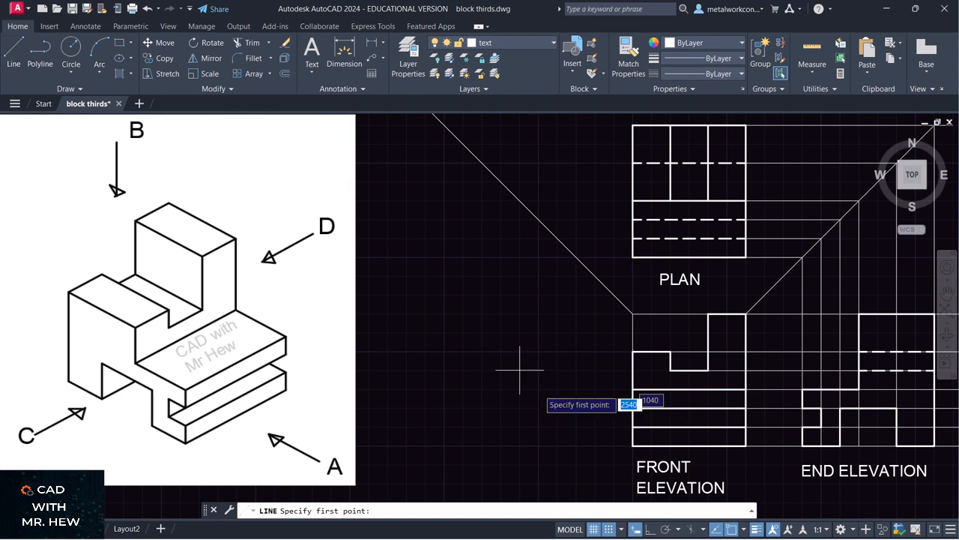
{"action": "left_click", "coordinate": [633, 445]}
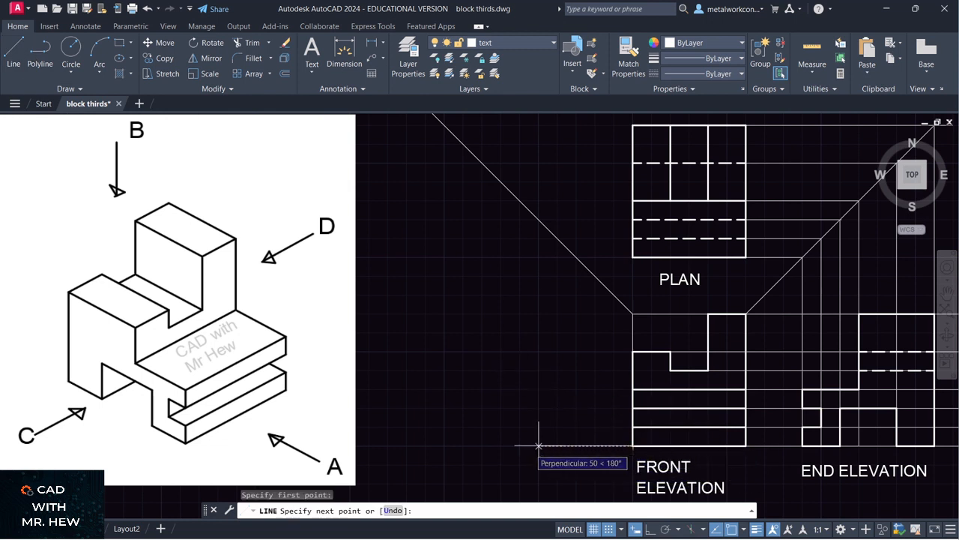
{"action": "left_click", "coordinate": [445, 445]}
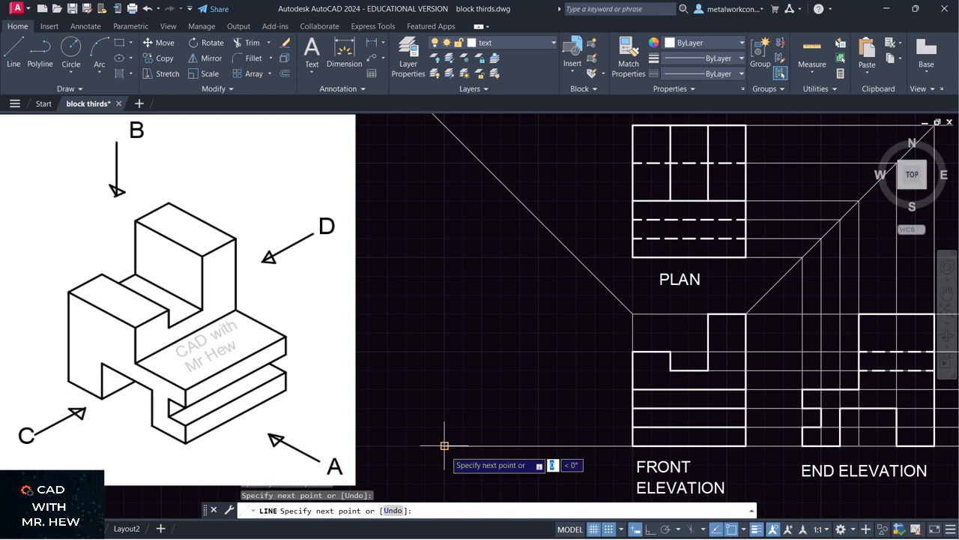
{"action": "key", "text": "Return"}
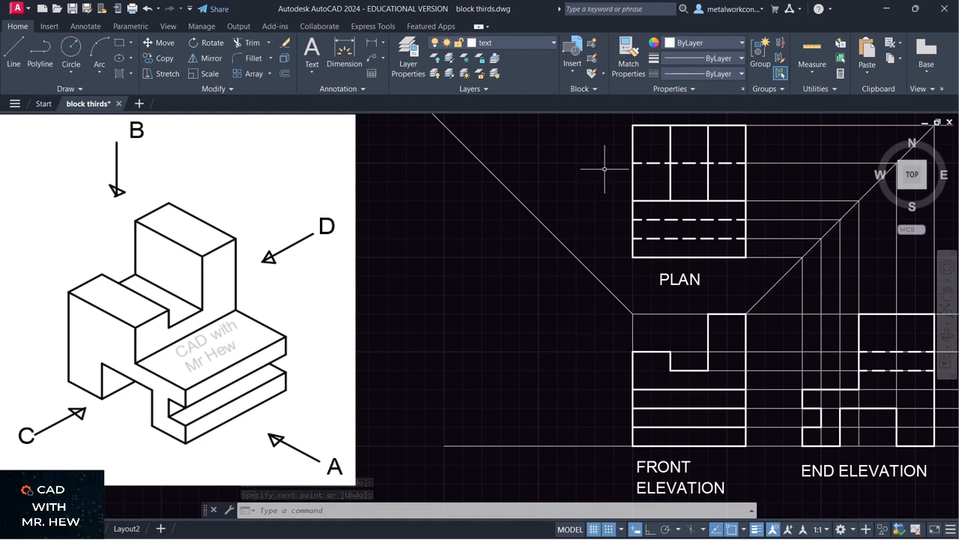
Draw a horizontal construction line from the plan's top left corner to just beyond the 135° mitre line
{"action": "left_click", "coordinate": [15, 52]}
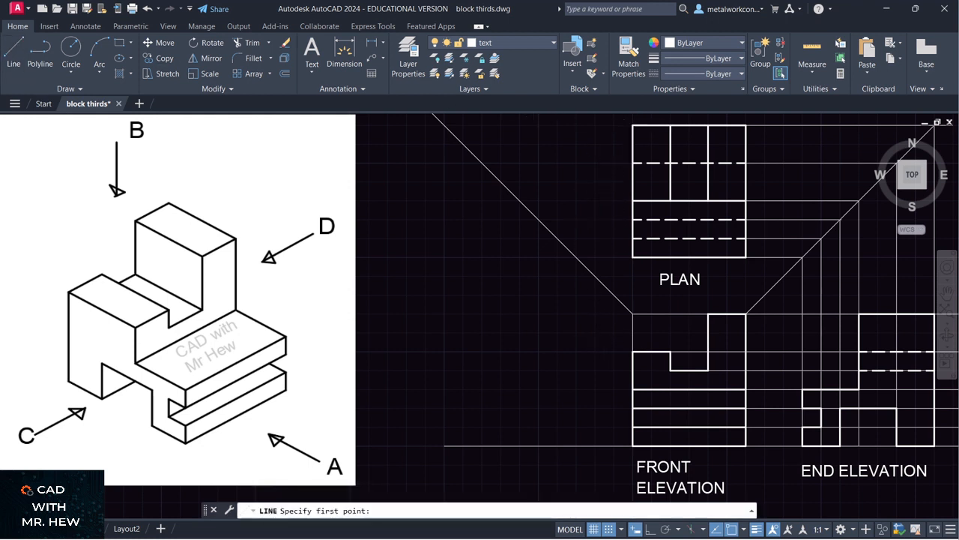
{"action": "left_click", "coordinate": [633, 125]}
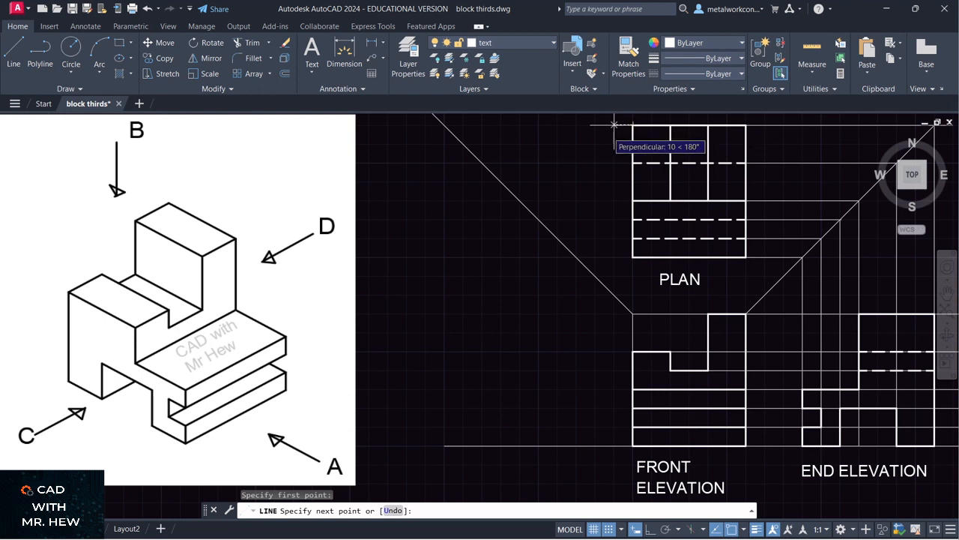
{"action": "left_click", "coordinate": [425, 124]}
{"action": "key", "text": "Return"}
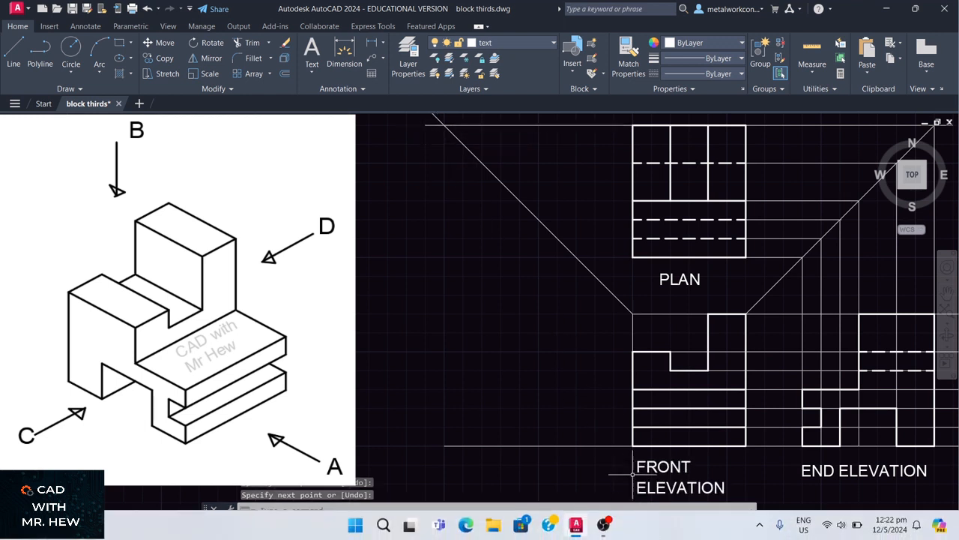
Turn on Ortho and draw a vertical line from the plan's top projection at the mitre line down to the base line
{"action": "left_click", "coordinate": [651, 529]}
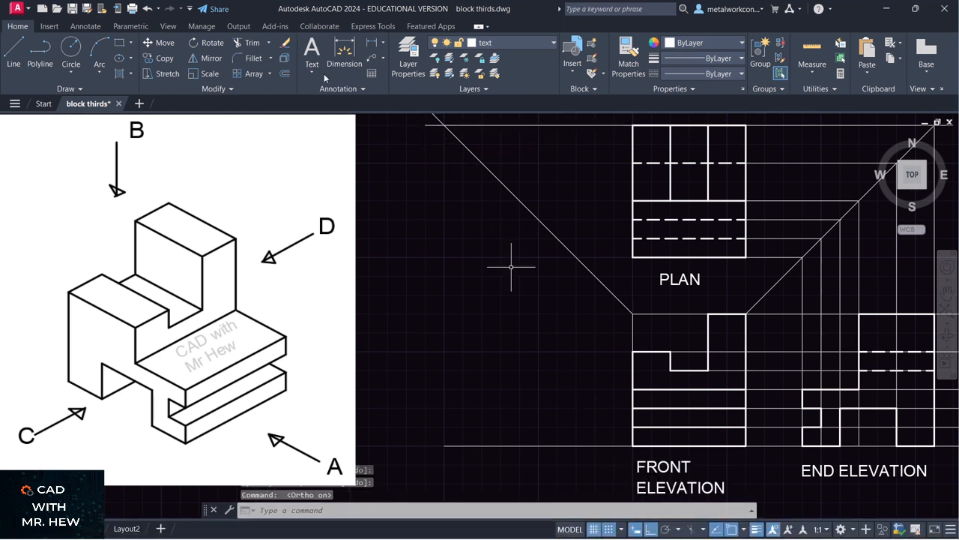
{"action": "left_click", "coordinate": [20, 48]}
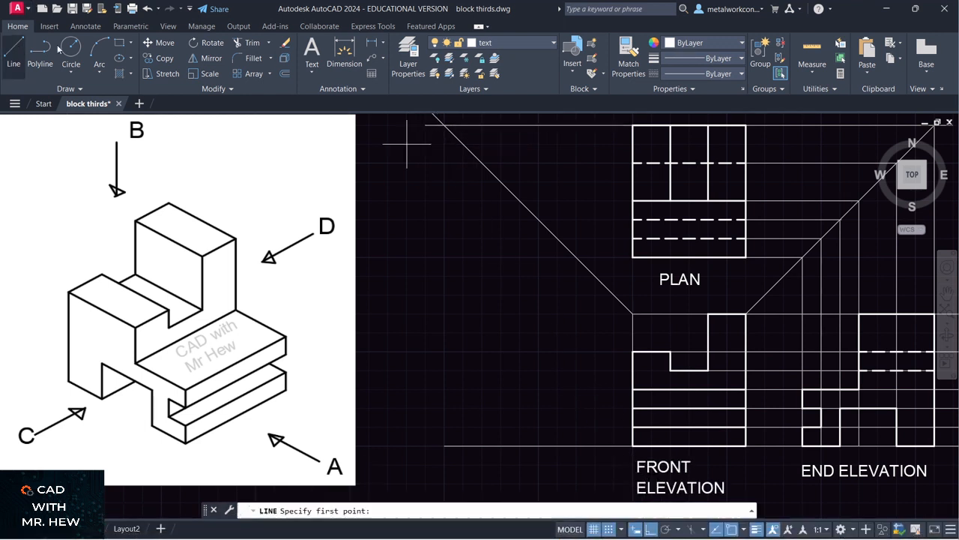
{"action": "left_click", "coordinate": [445, 125]}
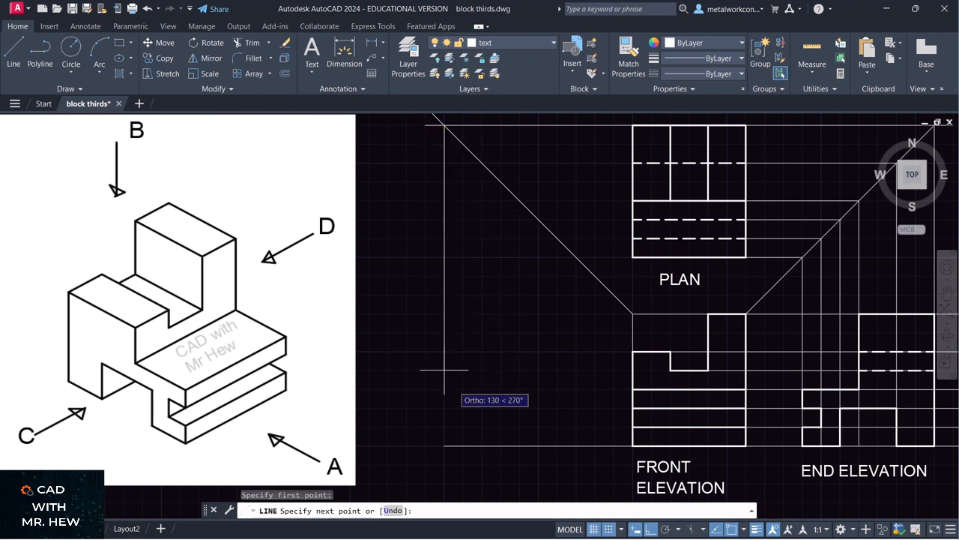
{"action": "left_click", "coordinate": [444, 445]}
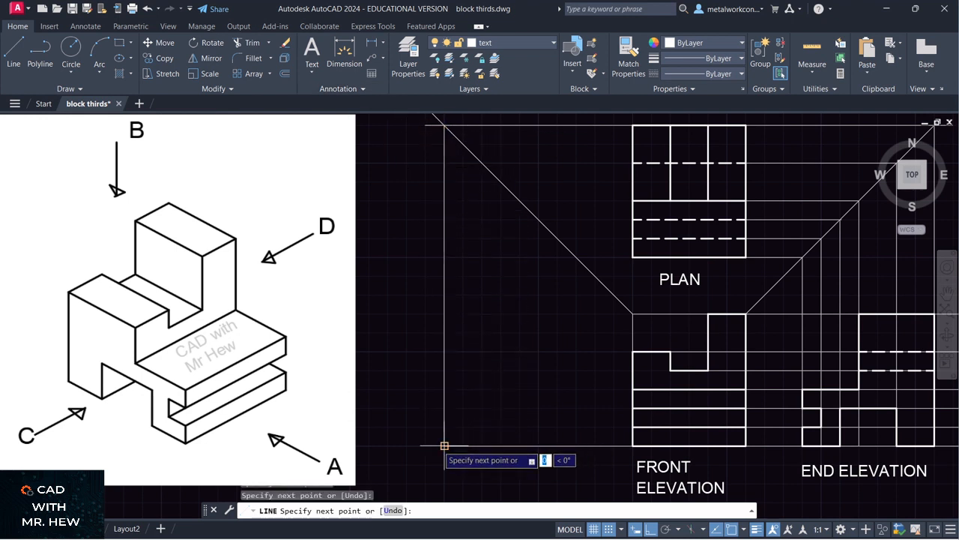
{"action": "key", "text": "Return"}
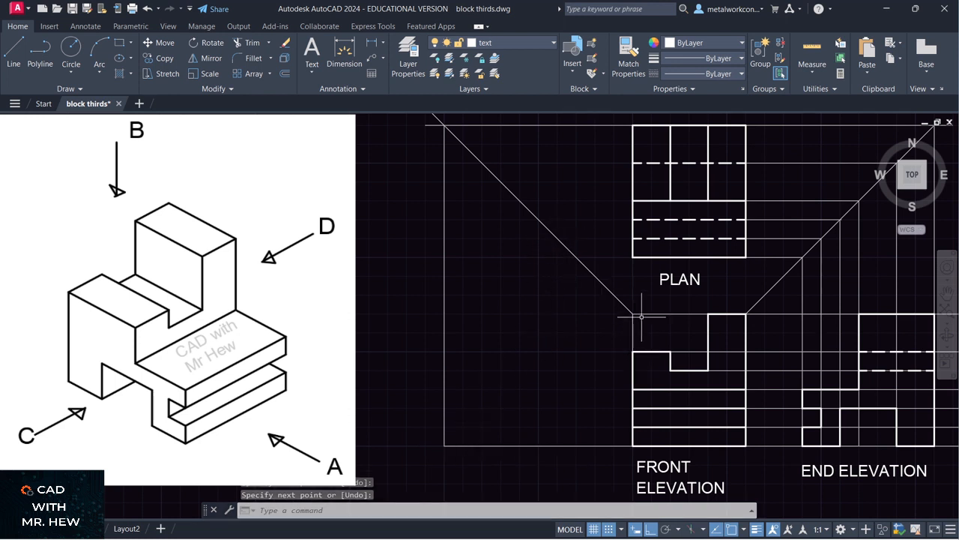
Project the front elevation's overall top height and the top of its shorter upper block horizontally to the outer vertical construction line
{"action": "left_click", "coordinate": [13, 52]}
{"action": "left_click", "coordinate": [633, 313]}
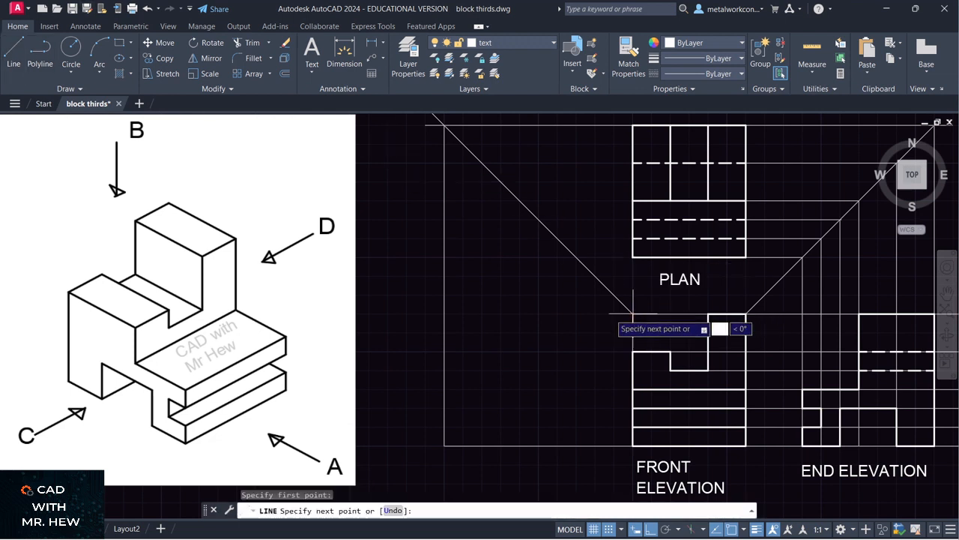
{"action": "left_click", "coordinate": [444, 313]}
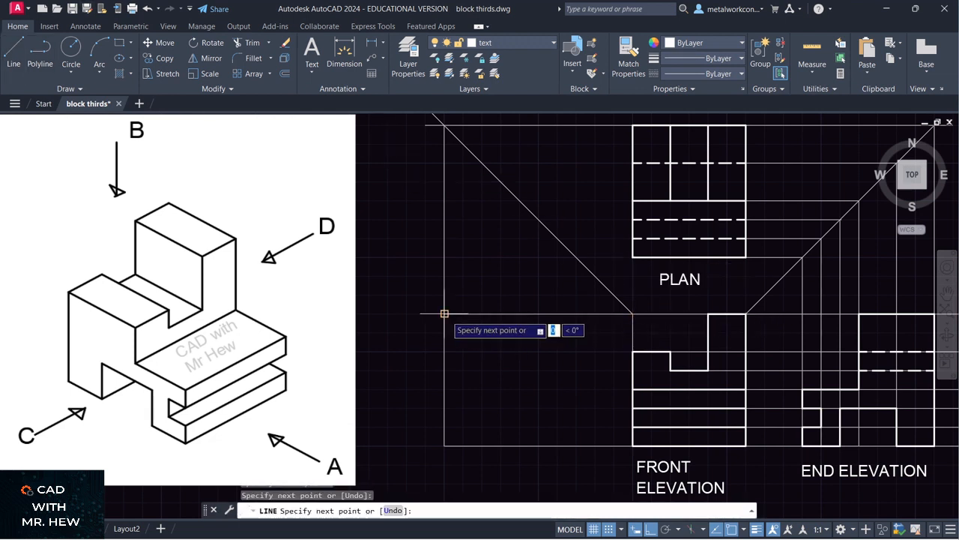
{"action": "key", "text": "Return"}
{"action": "key", "text": "Return"}
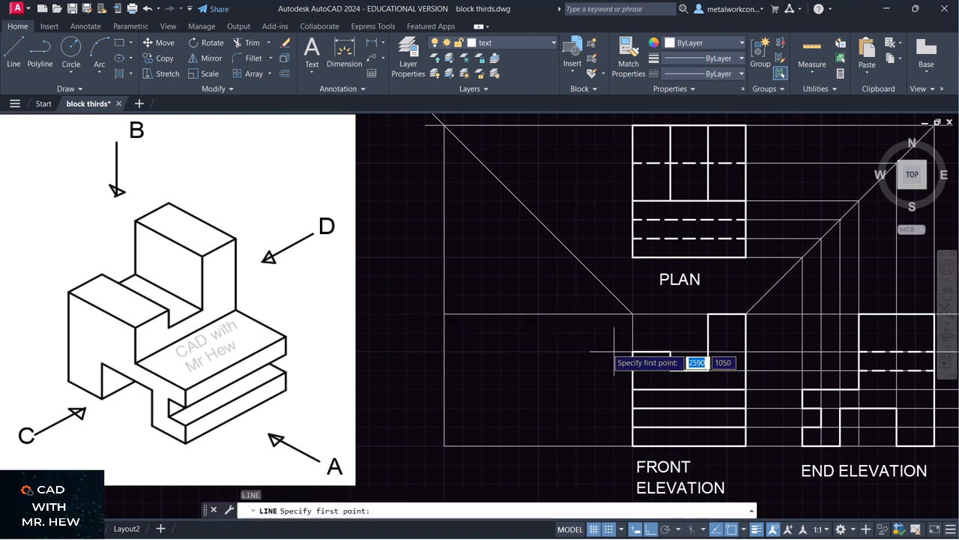
{"action": "left_click", "coordinate": [633, 351]}
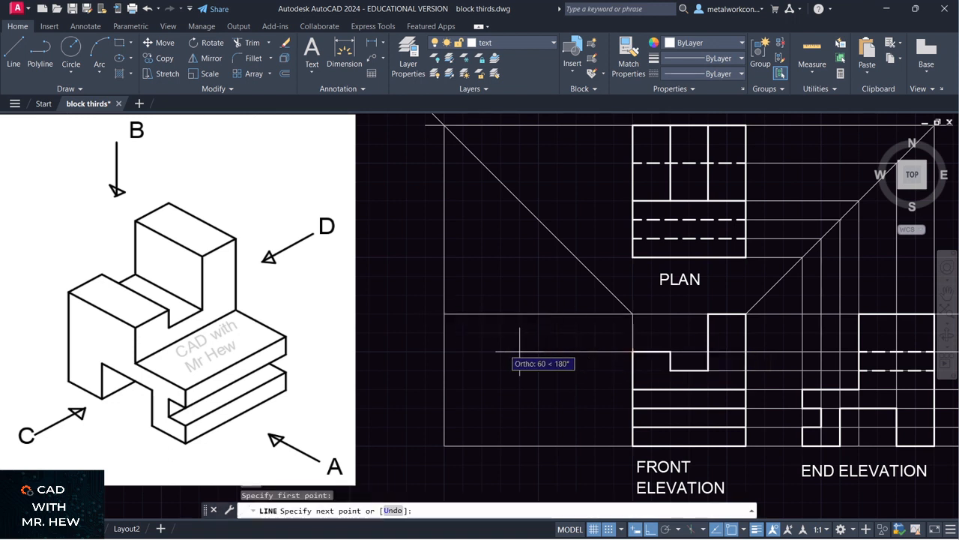
{"action": "left_click", "coordinate": [445, 350]}
{"action": "key", "text": "Return"}
Project the front elevation's three interior full-width horizontal edges leftward to the outer vertical construction line
{"action": "key", "text": "Return"}
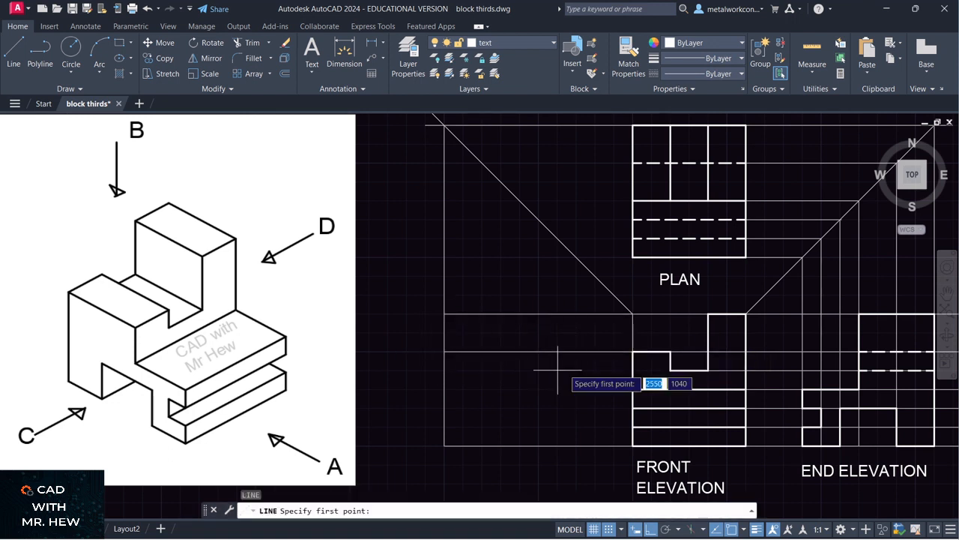
{"action": "left_click", "coordinate": [615, 389]}
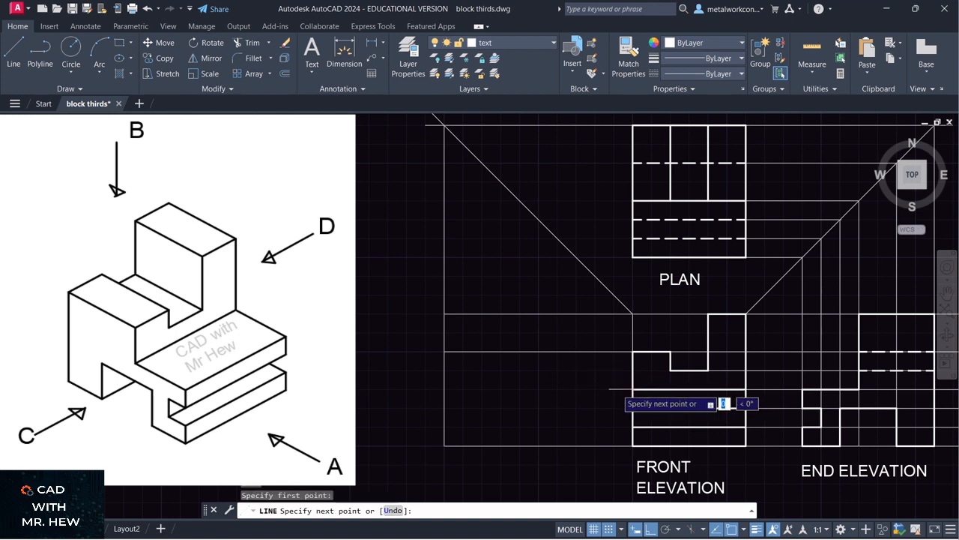
{"action": "left_click", "coordinate": [444, 388]}
{"action": "key", "text": "Return"}
{"action": "key", "text": "Return"}
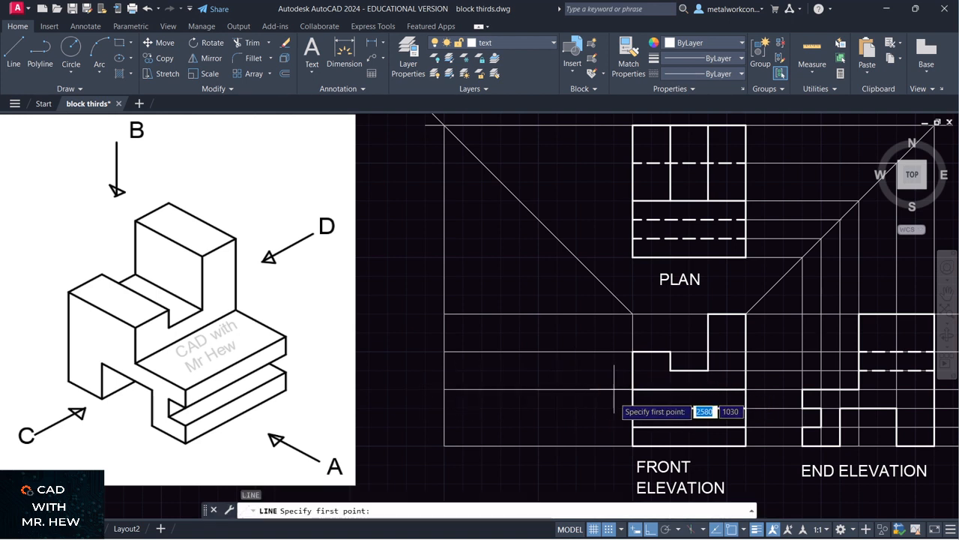
{"action": "left_click", "coordinate": [632, 407]}
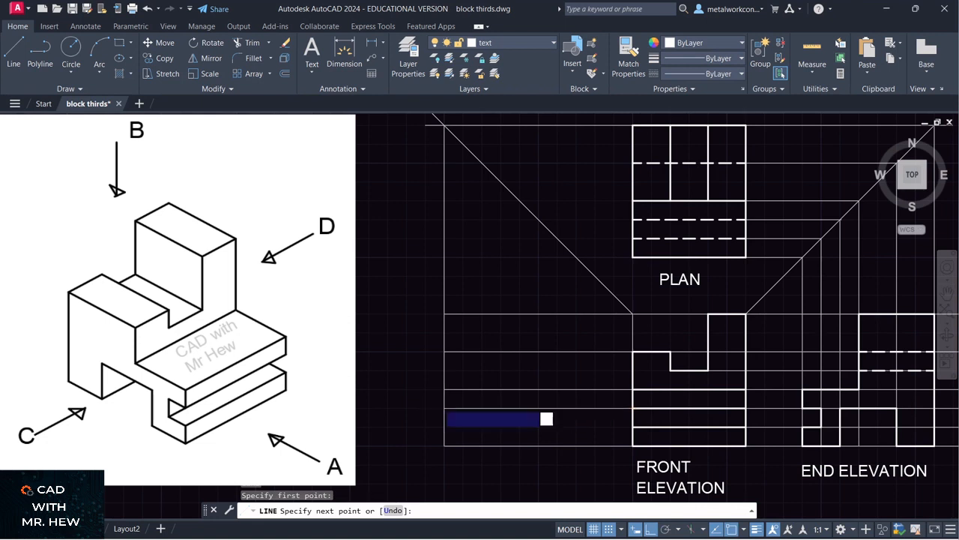
{"action": "left_click", "coordinate": [444, 408]}
{"action": "key", "text": "Return"}
{"action": "key", "text": "Return"}
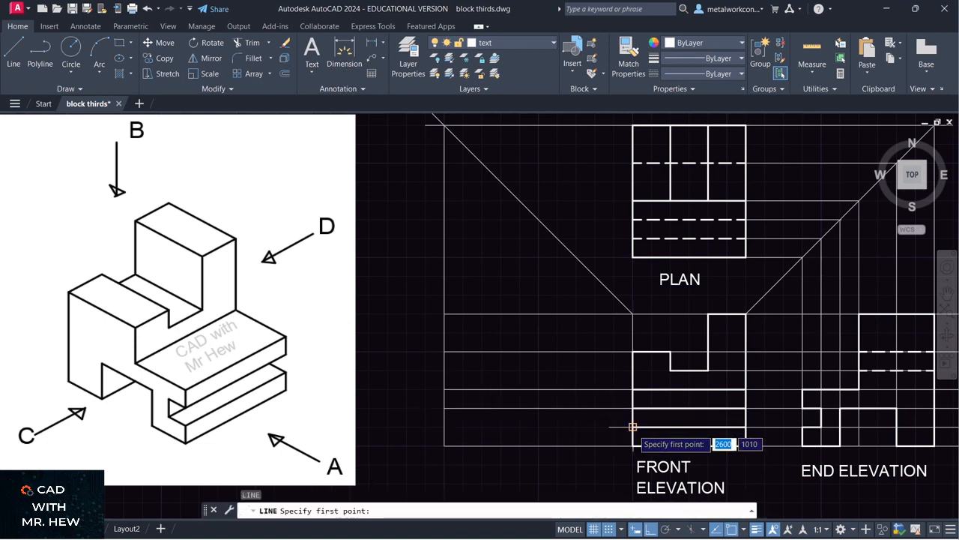
{"action": "left_click", "coordinate": [634, 427]}
{"action": "left_click", "coordinate": [444, 427]}
{"action": "key", "text": "Return"}
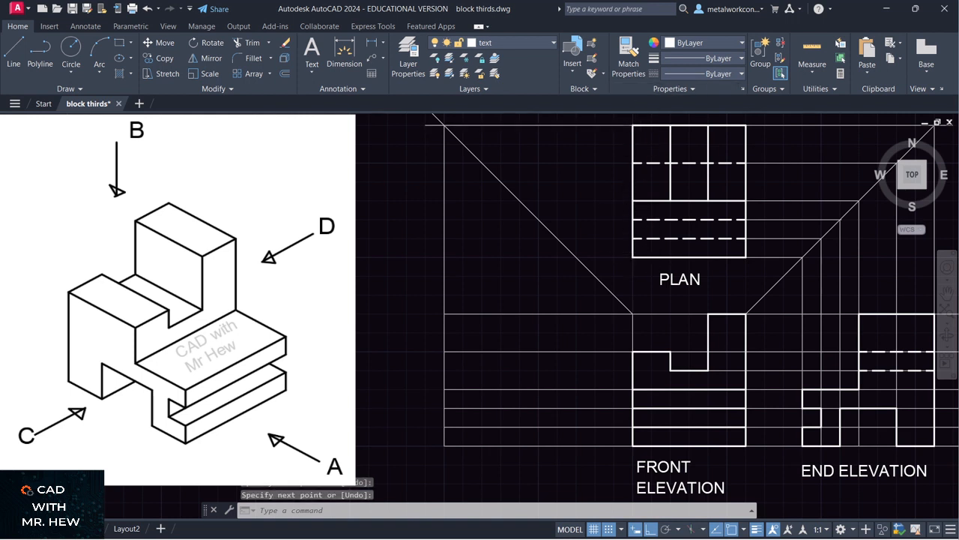
Project the plan's uppermost hidden line across to the left mitre line and down to the base line
{"action": "key", "text": "Return"}
{"action": "left_click", "coordinate": [634, 162]}
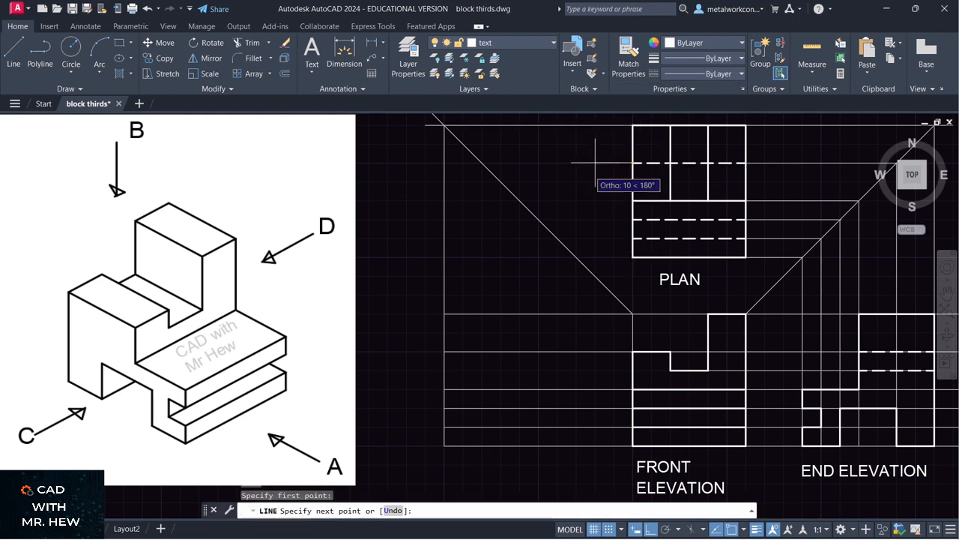
{"action": "left_click", "coordinate": [482, 163]}
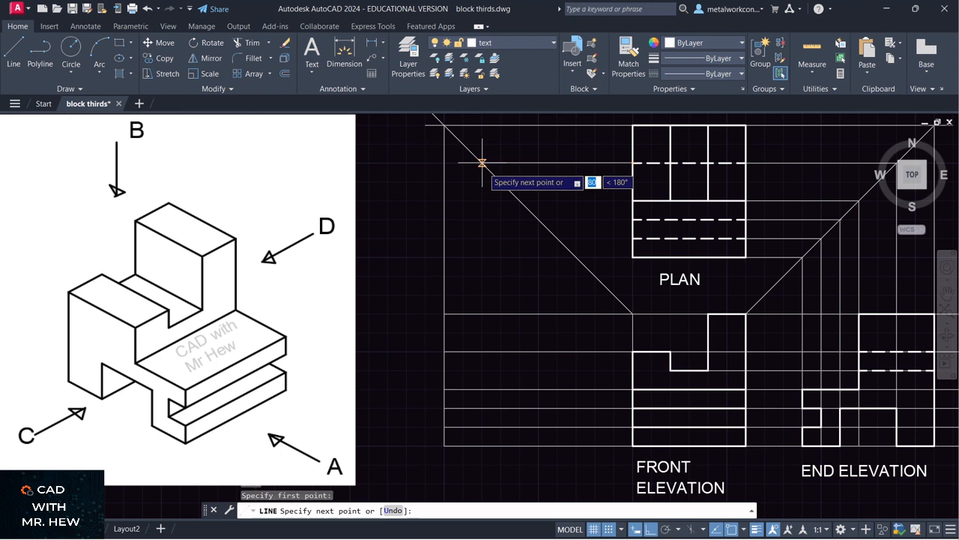
{"action": "left_click", "coordinate": [481, 445]}
{"action": "key", "text": "Return"}
Draw a horizontal construction line from the left end of the plan's solid middle edge to beyond the left mitre line
{"action": "key", "text": "Return"}
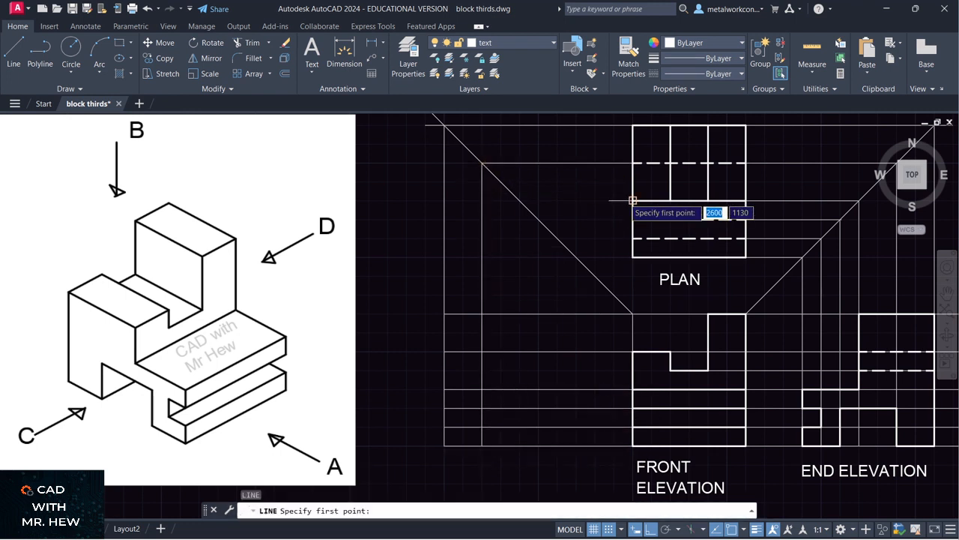
{"action": "left_click", "coordinate": [633, 201]}
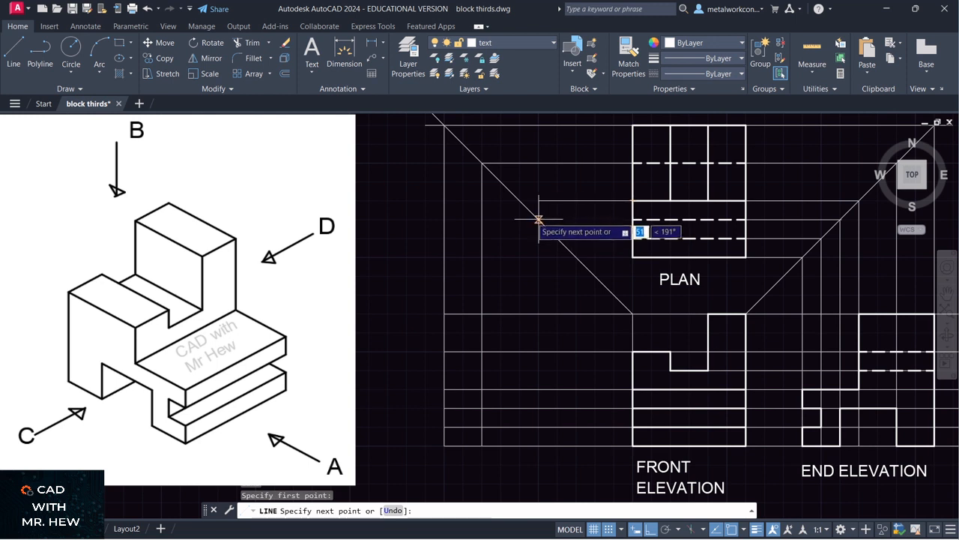
{"action": "left_click", "coordinate": [501, 200]}
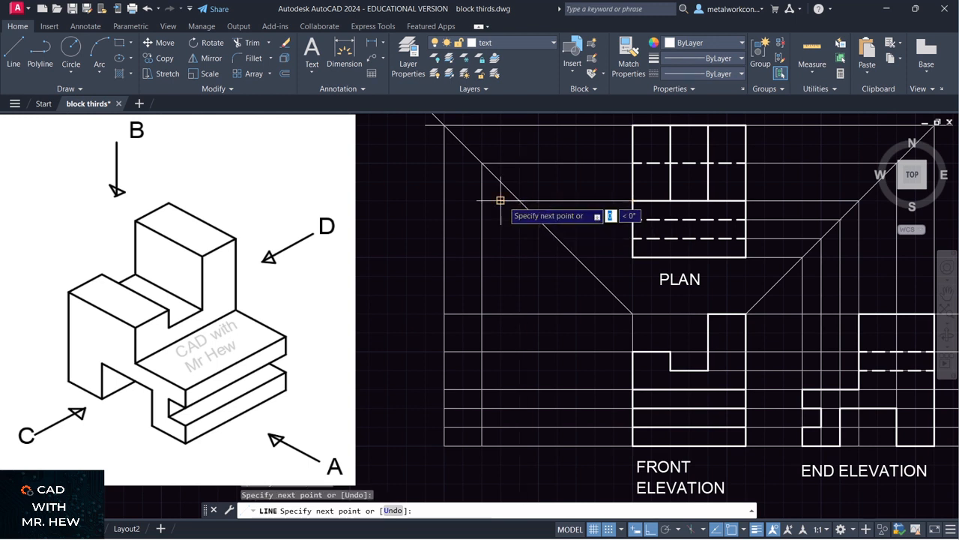
{"action": "key", "text": "Return"}
{"action": "key", "text": "Return"}
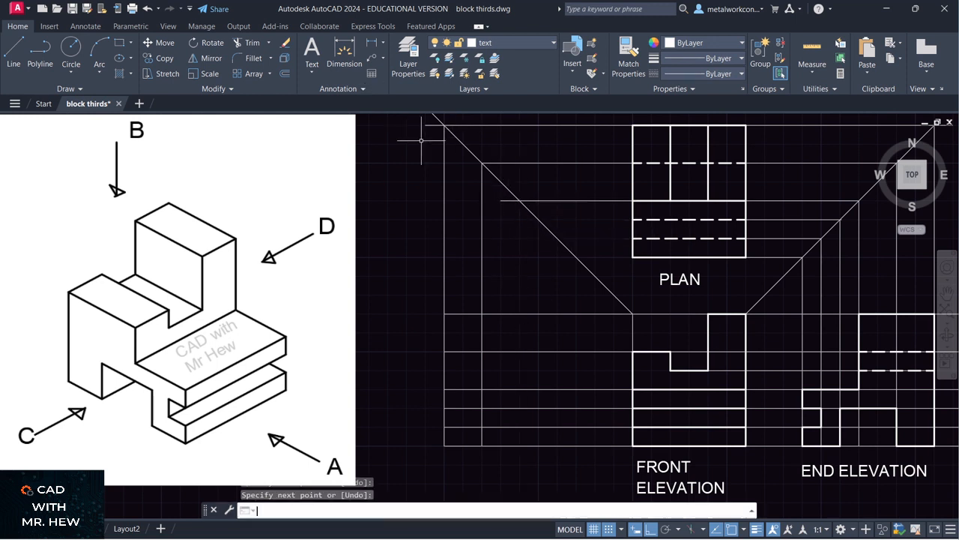
Draw a vertical construction line from where the projected plan's solid middle edge meets the left mitre line down to the base line
{"action": "left_click", "coordinate": [519, 200]}
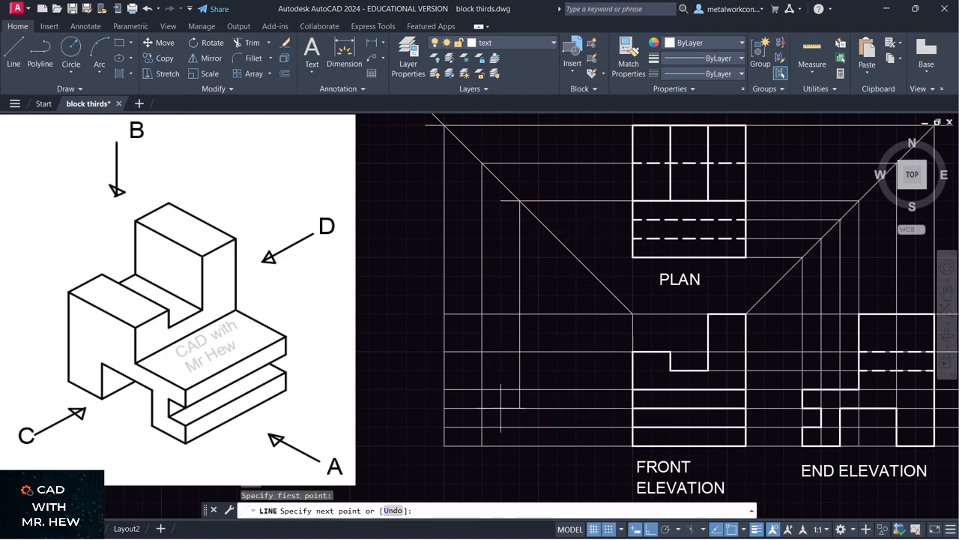
{"action": "left_click", "coordinate": [520, 445]}
{"action": "key", "text": "Return"}
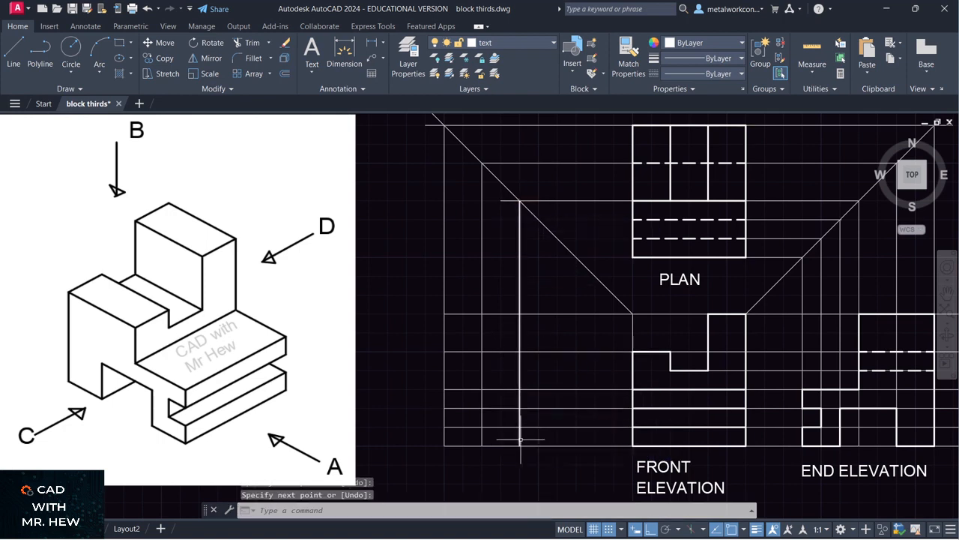
Project the plan's middle hidden line across to the left mitre line and down to the base line
{"action": "key", "text": "Return"}
{"action": "left_click", "coordinate": [615, 219]}
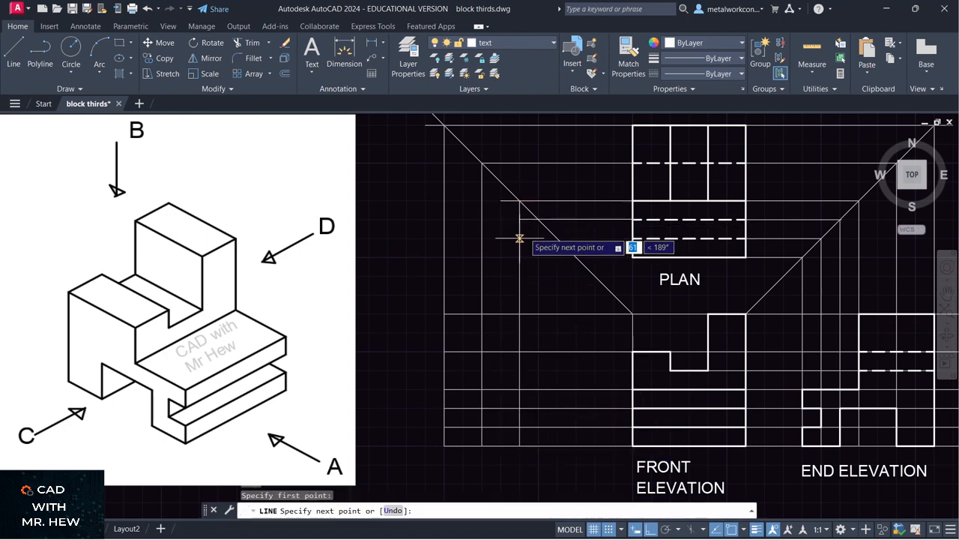
{"action": "left_click", "coordinate": [538, 219]}
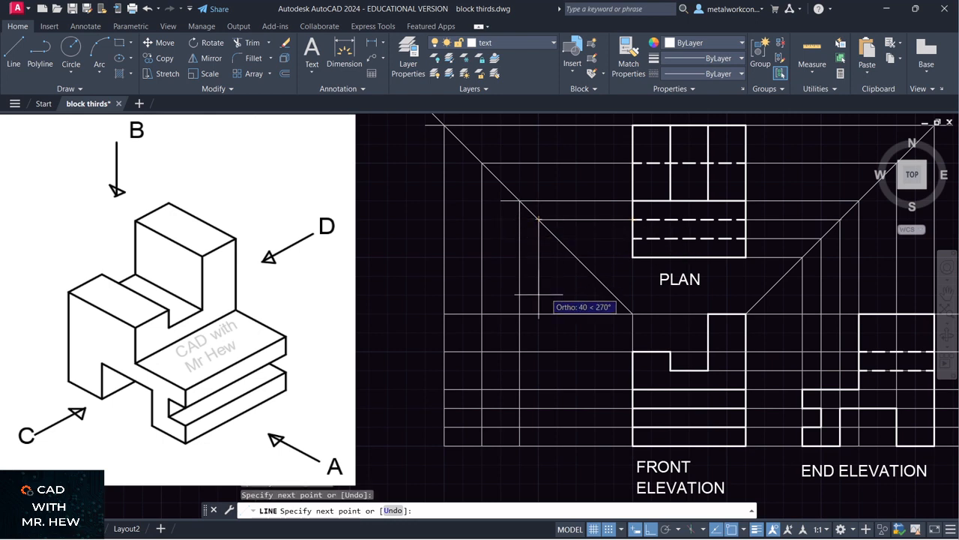
{"action": "left_click", "coordinate": [538, 445]}
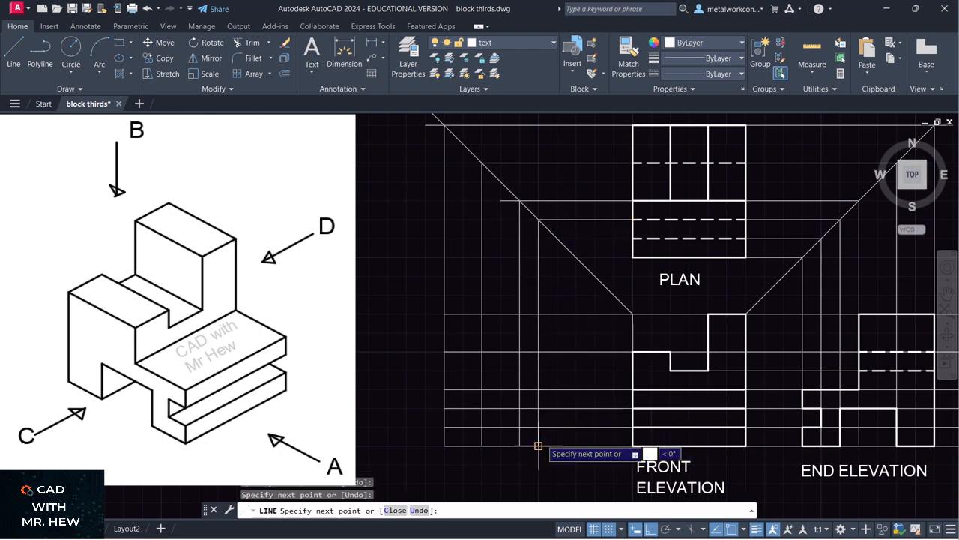
{"action": "key", "text": "Return"}
Project the plan's lowest hidden line across to the left mitre line and down to the base line
{"action": "key", "text": "Return"}
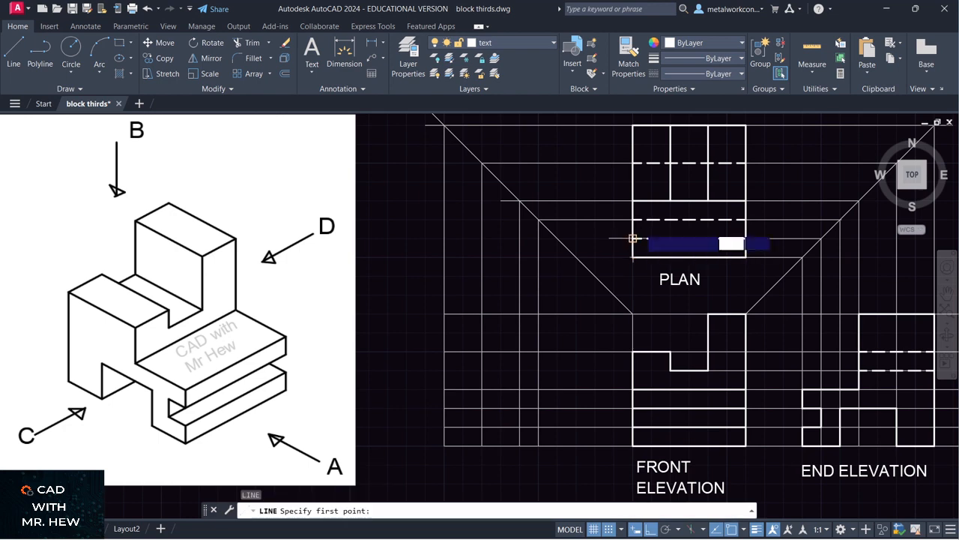
{"action": "left_click", "coordinate": [634, 238]}
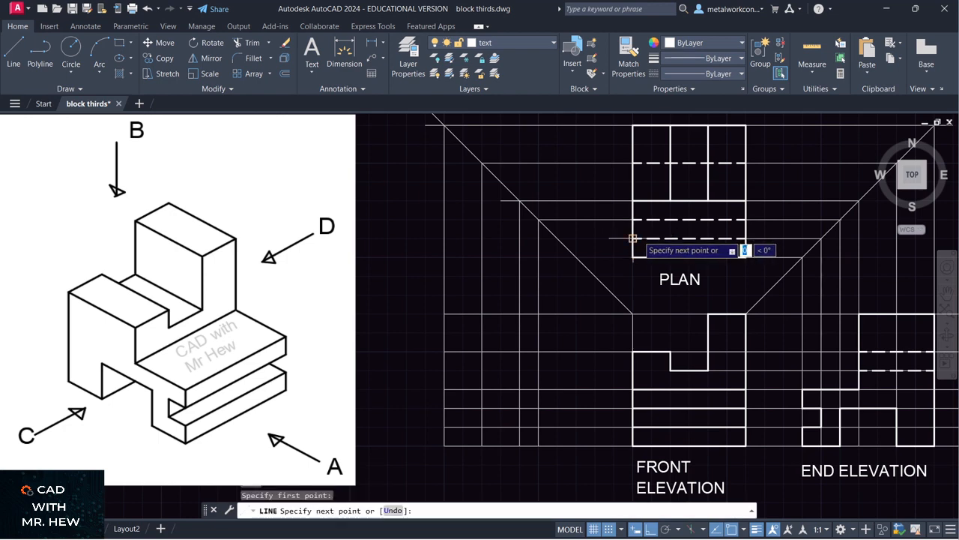
{"action": "left_click", "coordinate": [556, 238]}
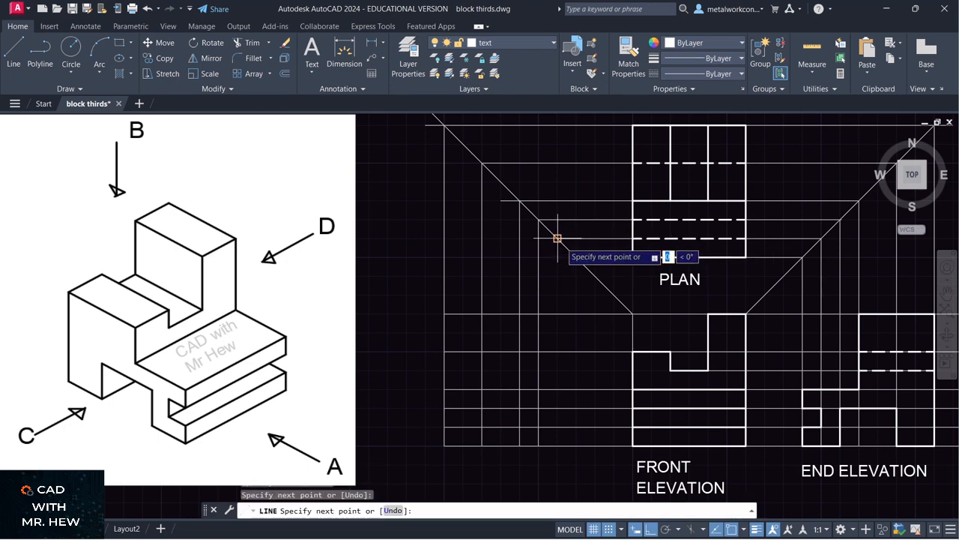
{"action": "left_click", "coordinate": [557, 445]}
{"action": "key", "text": "Return"}
{"action": "key", "text": "Return"}
{"action": "key", "text": "Return"}
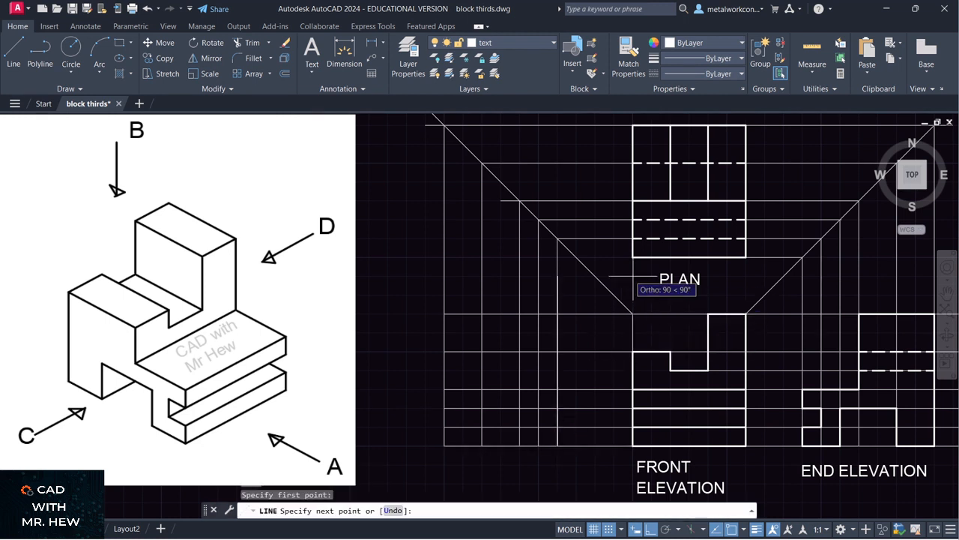
{"action": "key", "text": "Return"}
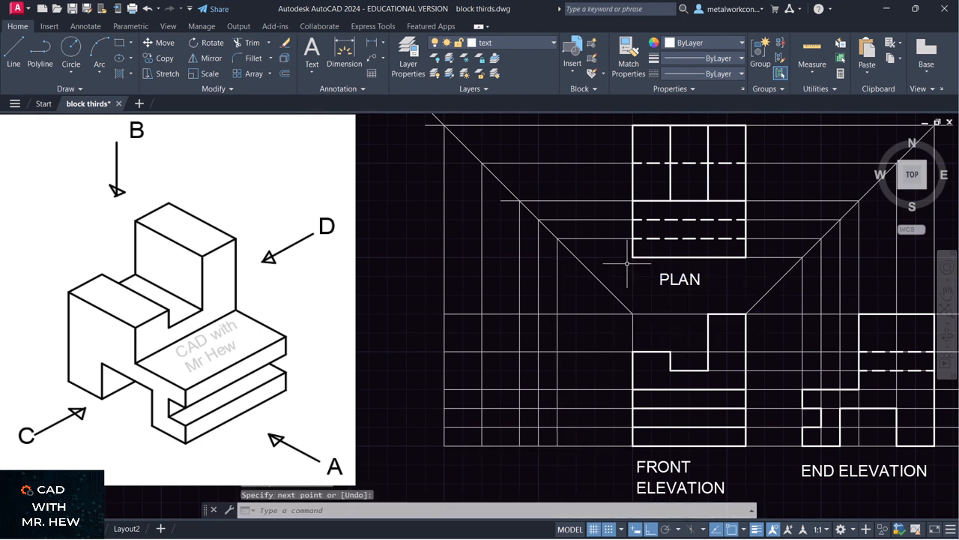
Project the plan's bottom edge across to the left mitre line and down, stretching the vertical line's lower end to the base line
{"action": "key", "text": "Return"}
{"action": "left_click", "coordinate": [576, 257]}
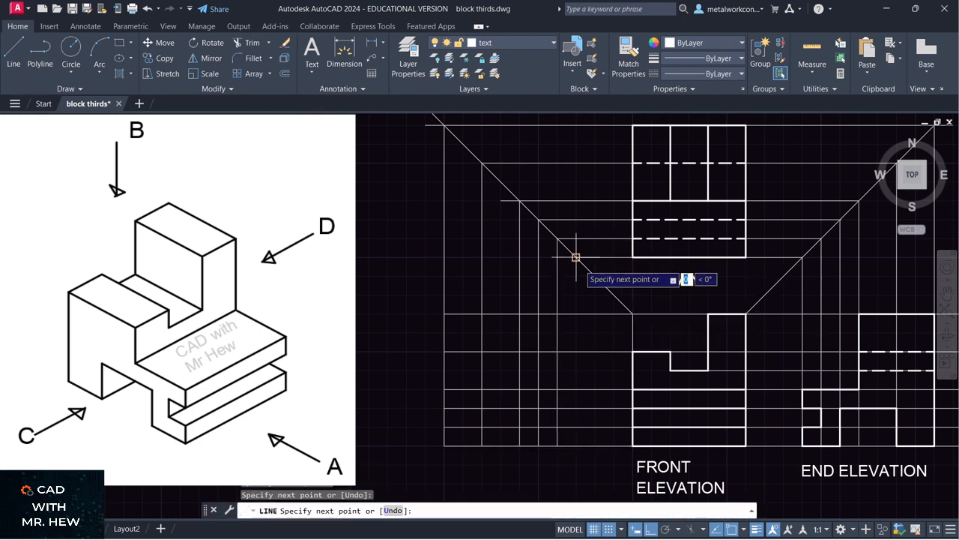
{"action": "left_click", "coordinate": [576, 313]}
{"action": "key", "text": "Return"}
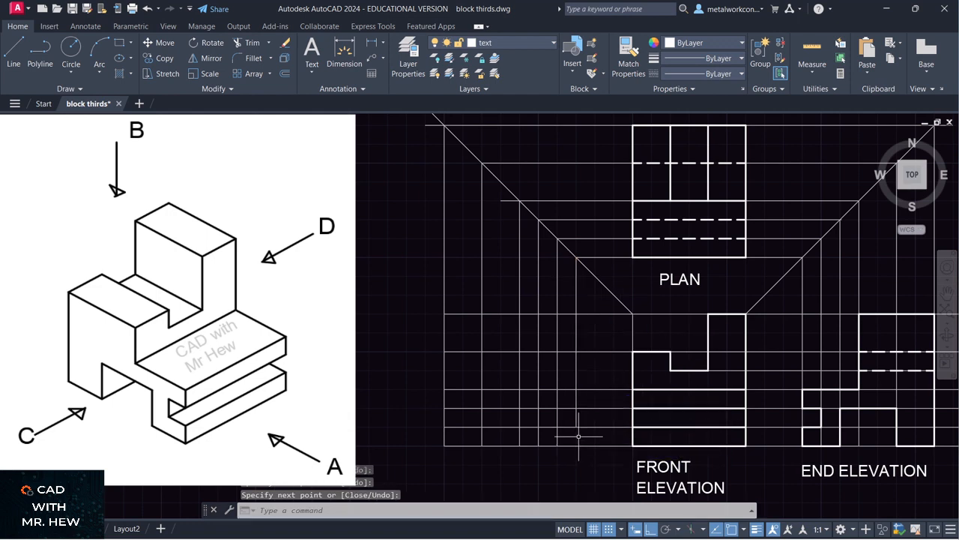
{"action": "left_click", "coordinate": [575, 420]}
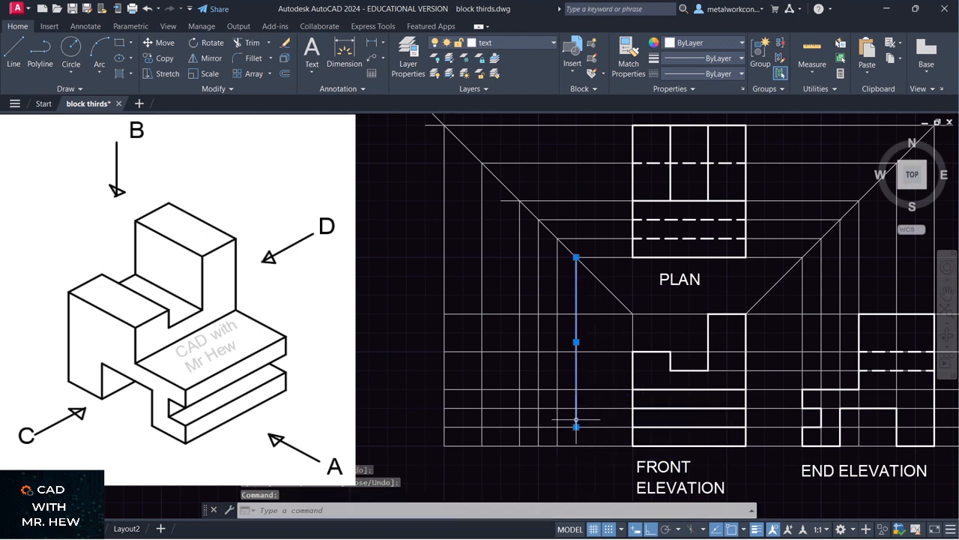
{"action": "left_click", "coordinate": [576, 426]}
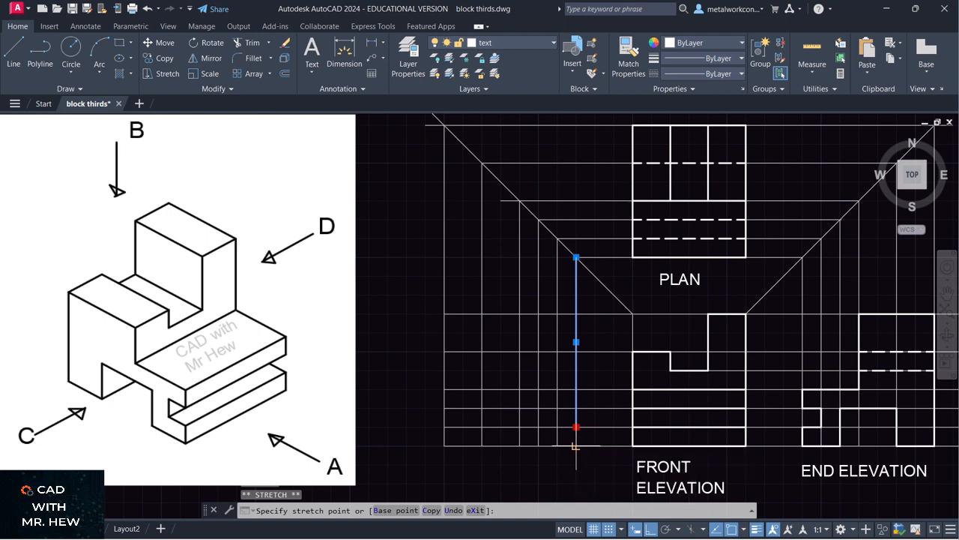
{"action": "left_click", "coordinate": [576, 446]}
{"action": "type", "text": "l"}
{"action": "key", "text": "Return"}
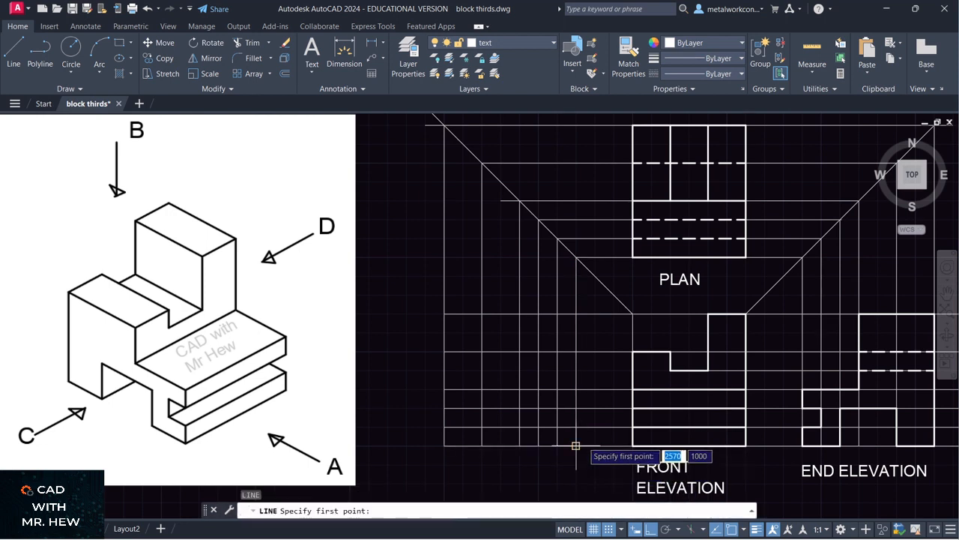
{"action": "left_click", "coordinate": [576, 446]}
{"action": "key", "text": "Return"}
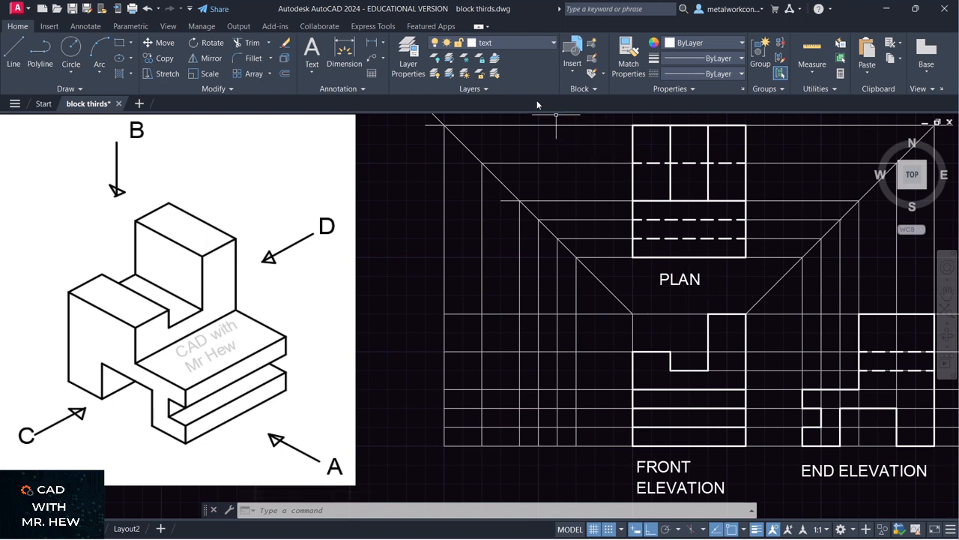
Make the outline layer current
{"action": "left_click", "coordinate": [520, 42]}
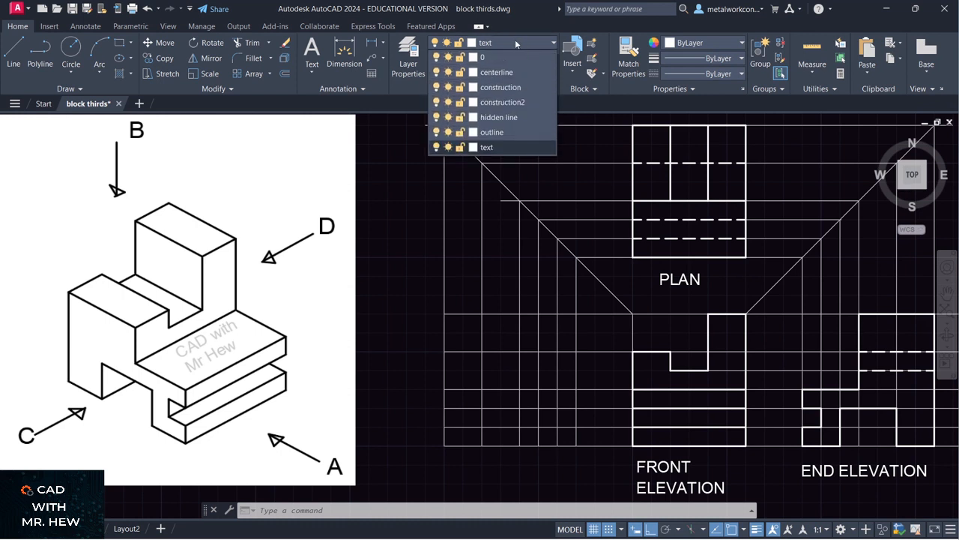
{"action": "left_click", "coordinate": [491, 133]}
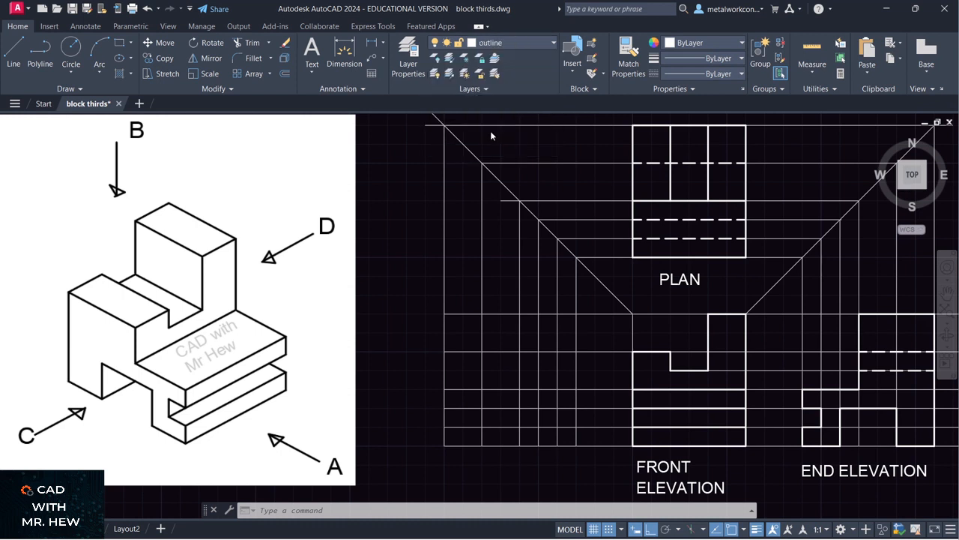
{"action": "left_click", "coordinate": [9, 55]}
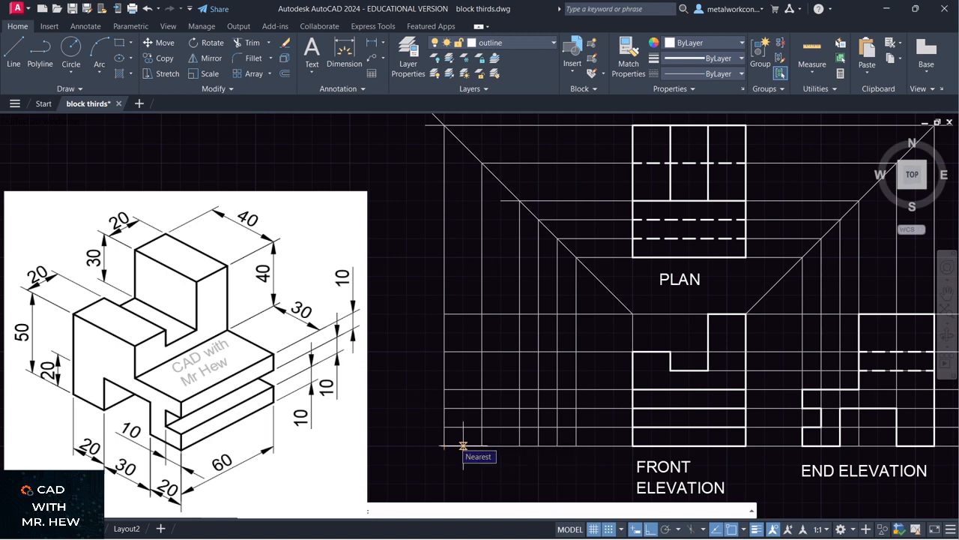
{"action": "left_click", "coordinate": [463, 445]}
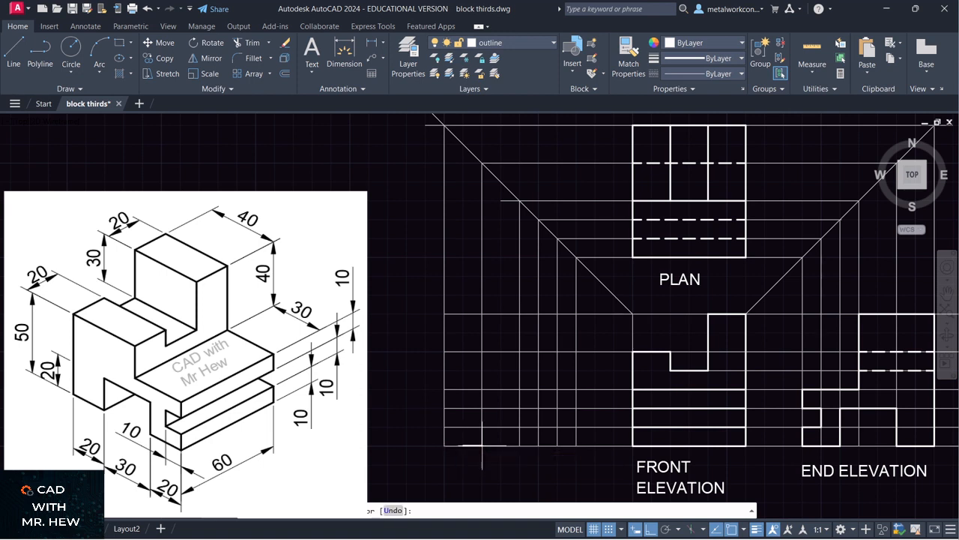
{"action": "key", "text": "Escape"}
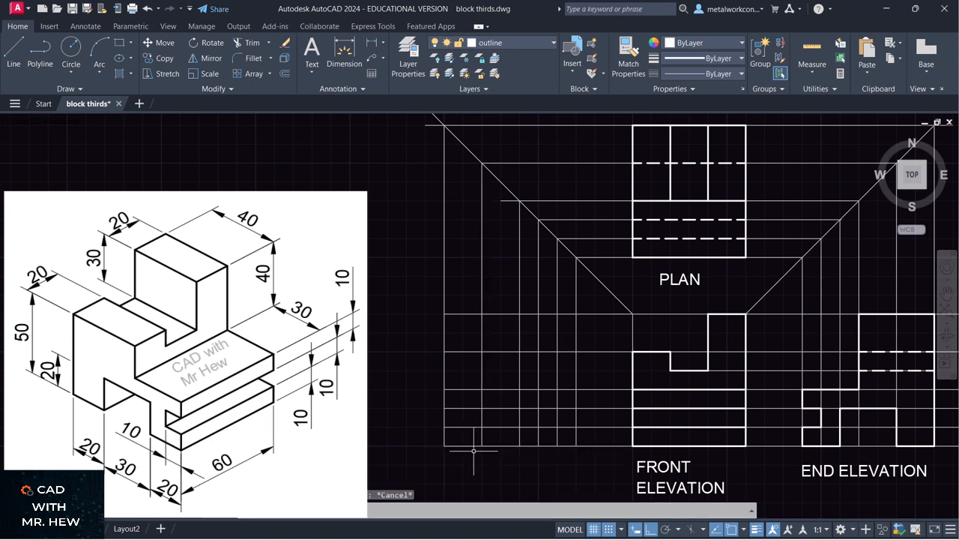
Outline the new end elevation from its lower-left corner: 20 mm right, 20 mm up, 30 mm right and 20 mm down around the underside slot
{"action": "left_click", "coordinate": [25, 63]}
{"action": "left_click", "coordinate": [445, 446]}
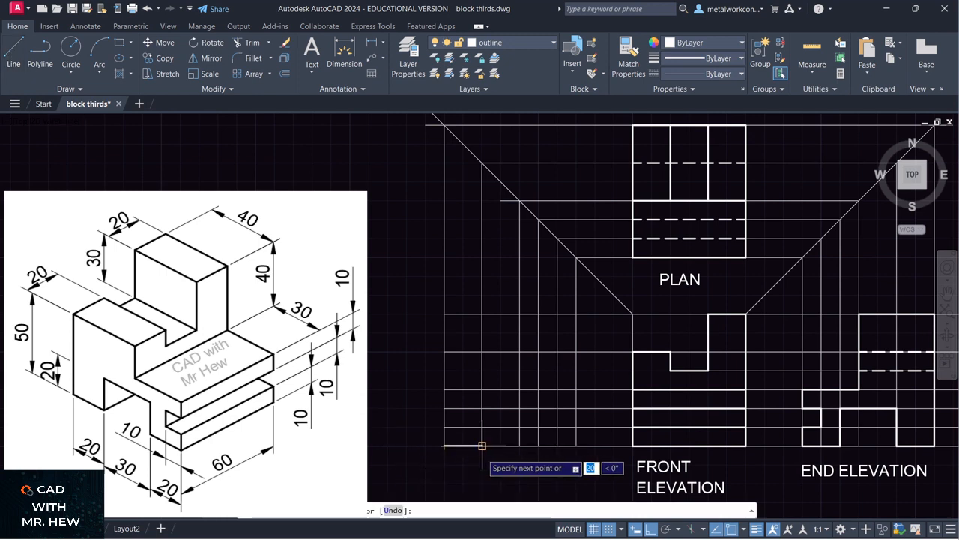
{"action": "left_click", "coordinate": [482, 445]}
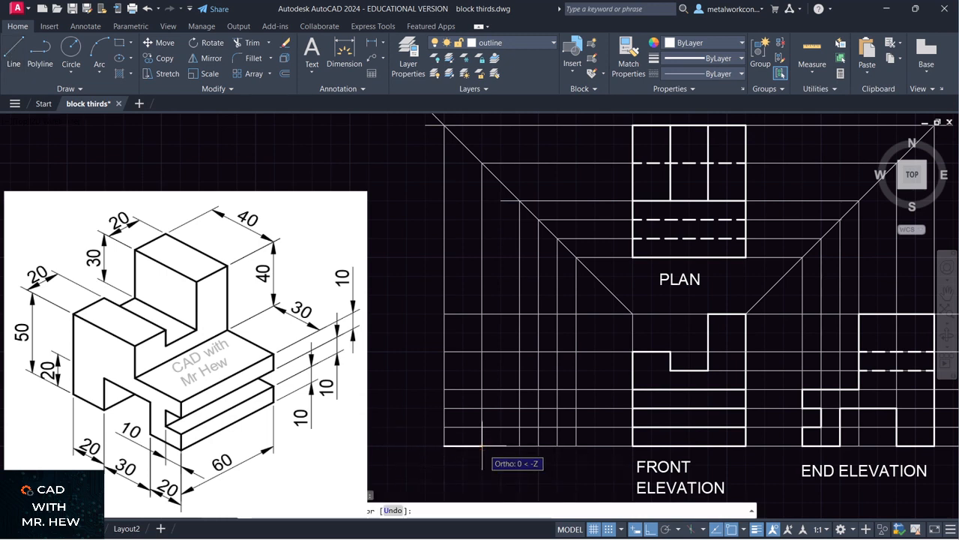
{"action": "left_click", "coordinate": [482, 408]}
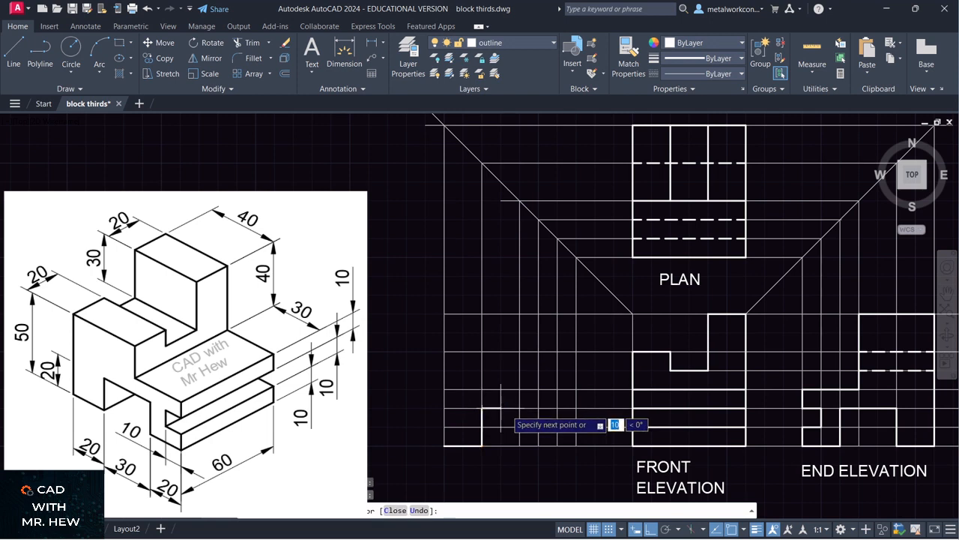
{"action": "left_click", "coordinate": [538, 408]}
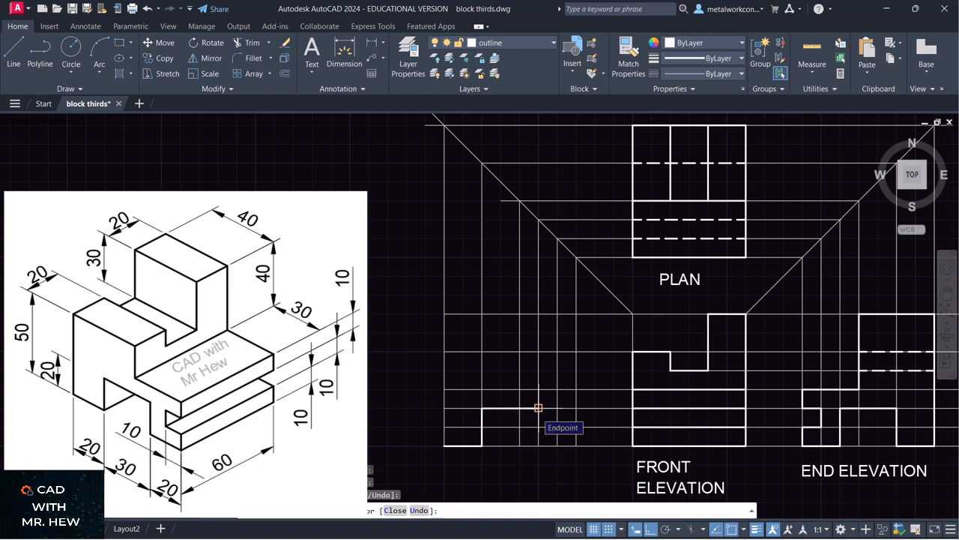
{"action": "left_click", "coordinate": [538, 445]}
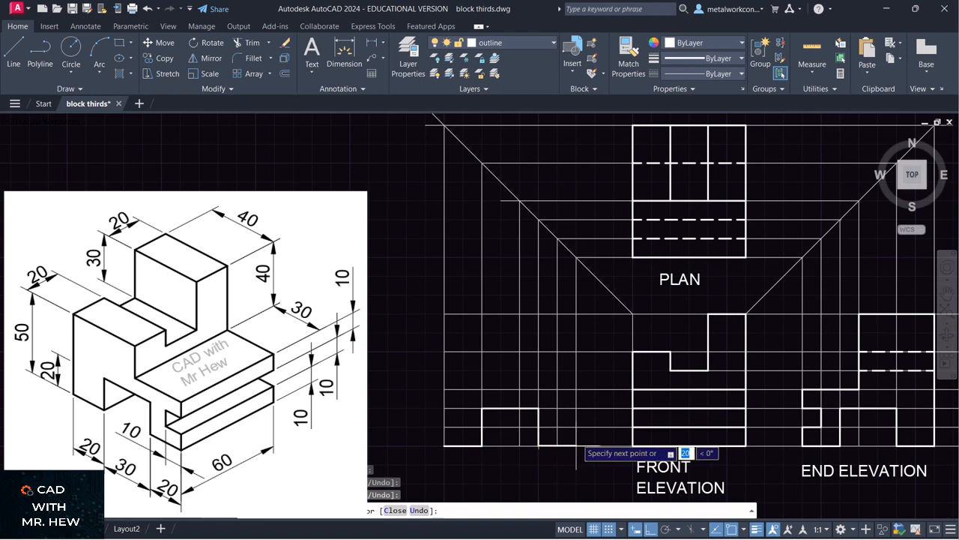
Continue the outline around the side groove: 20 mm right, 10 mm up, 10 mm left, 10 mm up, 10 mm right and 10 mm up
{"action": "left_click", "coordinate": [576, 445]}
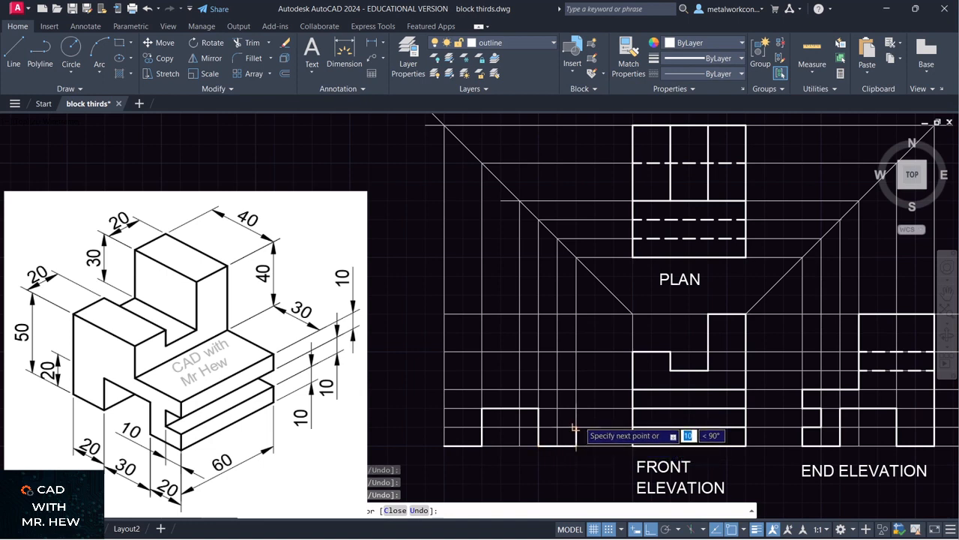
{"action": "left_click", "coordinate": [576, 428]}
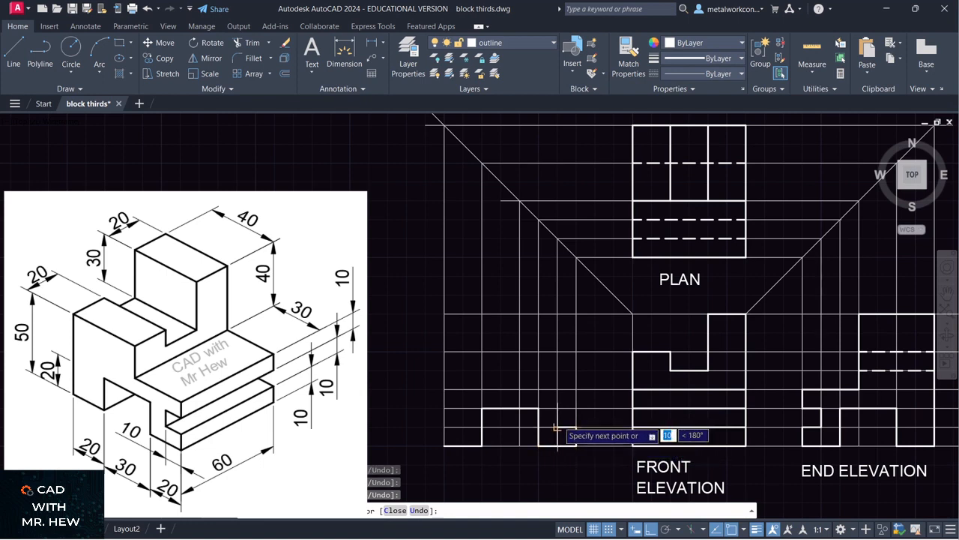
{"action": "left_click", "coordinate": [557, 428]}
{"action": "left_click", "coordinate": [557, 409]}
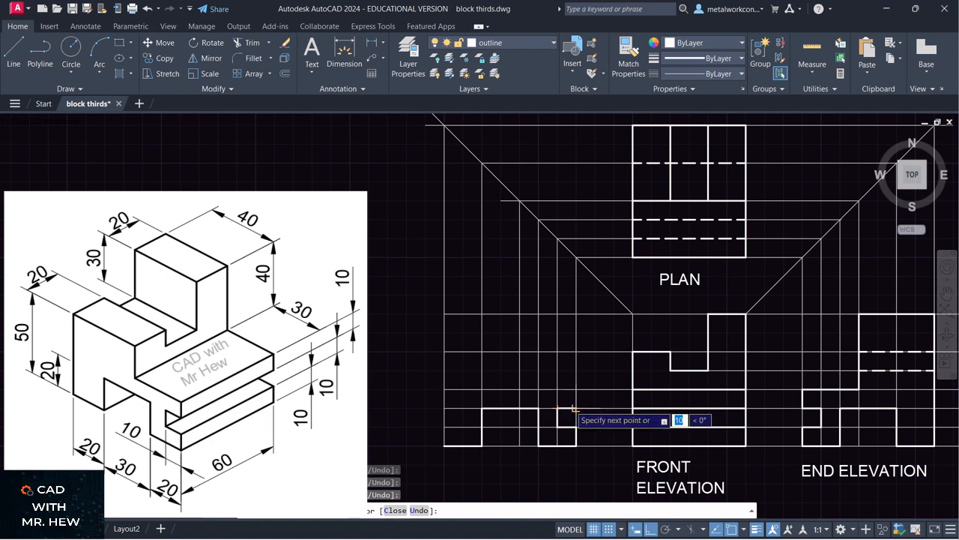
{"action": "left_click", "coordinate": [575, 408]}
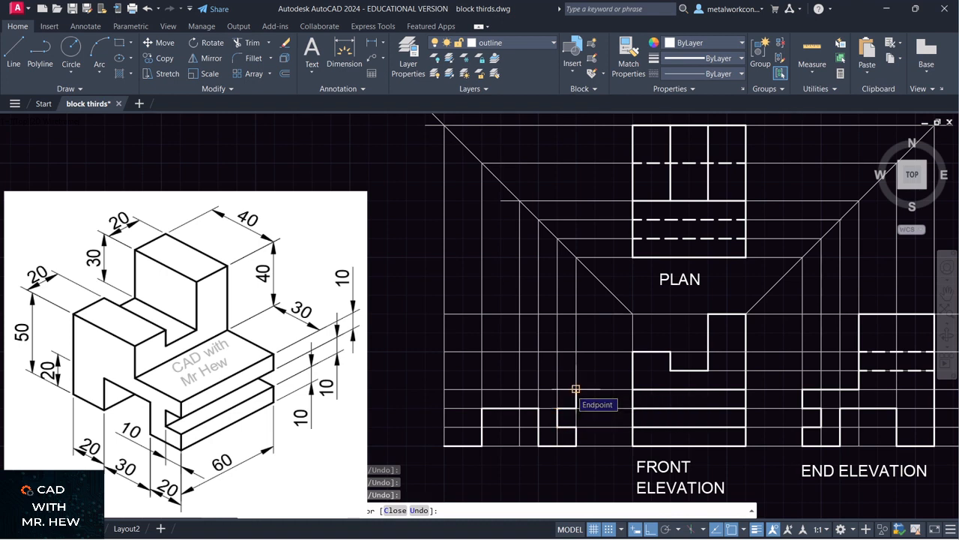
{"action": "left_click", "coordinate": [576, 389]}
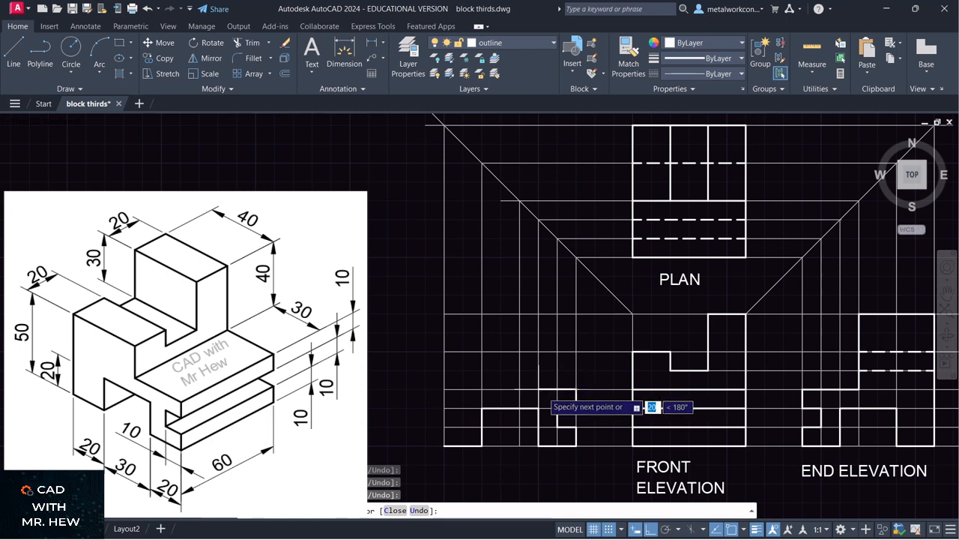
Finish the left end elevation's outline: 30 mm left, 40 mm up, 40 mm left and 70 mm down to the starting corner
{"action": "left_click", "coordinate": [520, 388]}
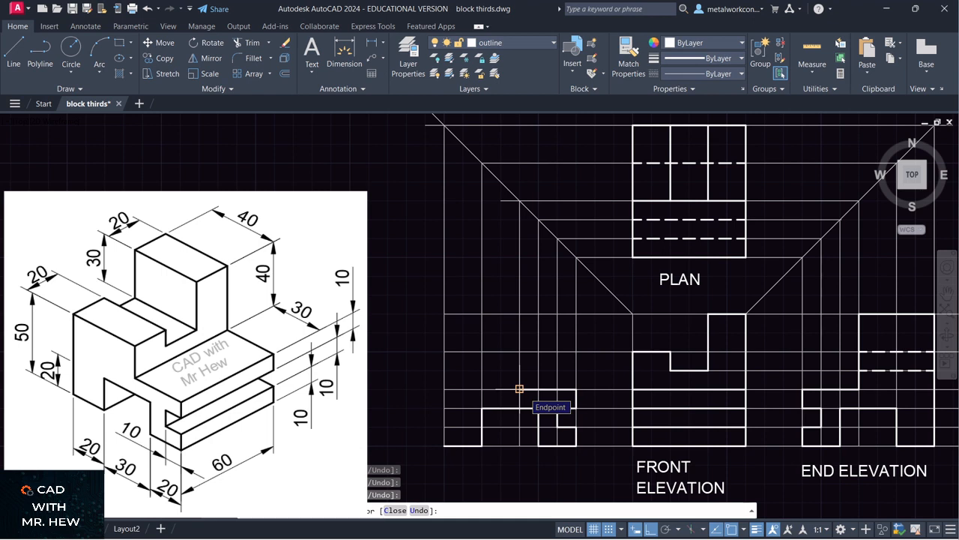
{"action": "left_click", "coordinate": [519, 313]}
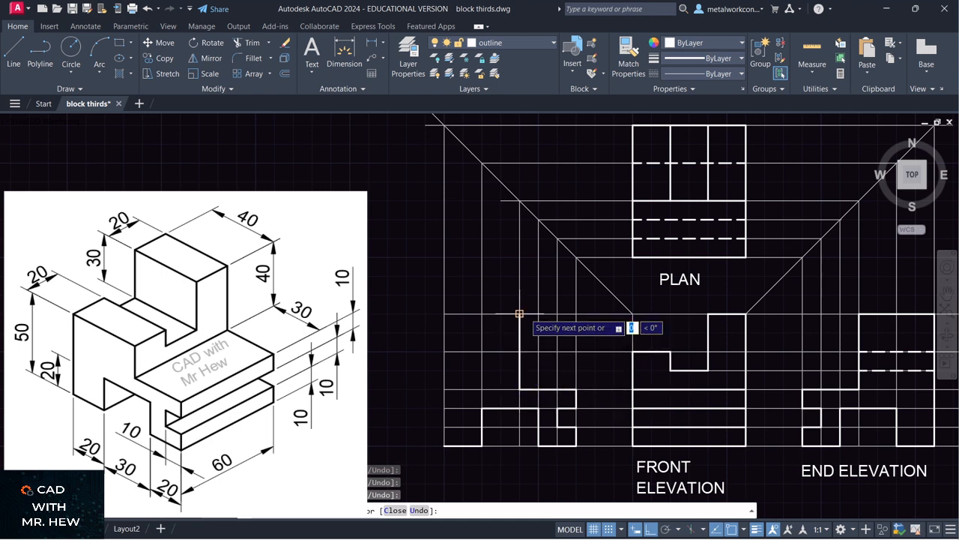
{"action": "left_click", "coordinate": [444, 314]}
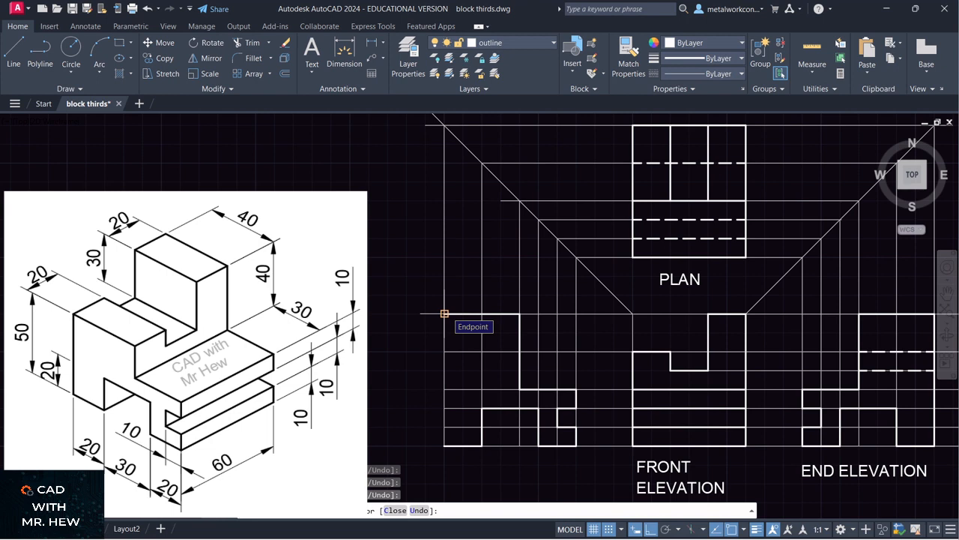
{"action": "left_click", "coordinate": [445, 314]}
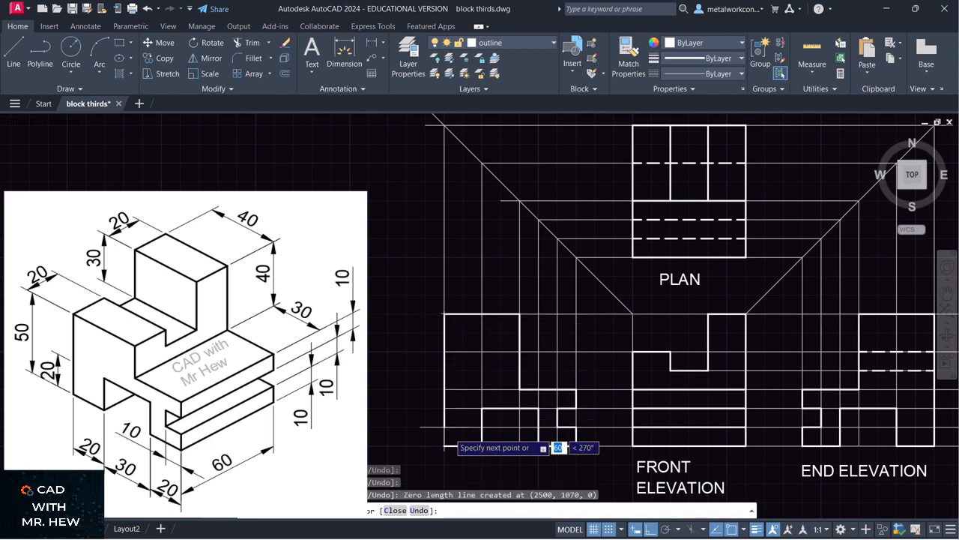
{"action": "left_click", "coordinate": [445, 445]}
{"action": "key", "text": "Return"}
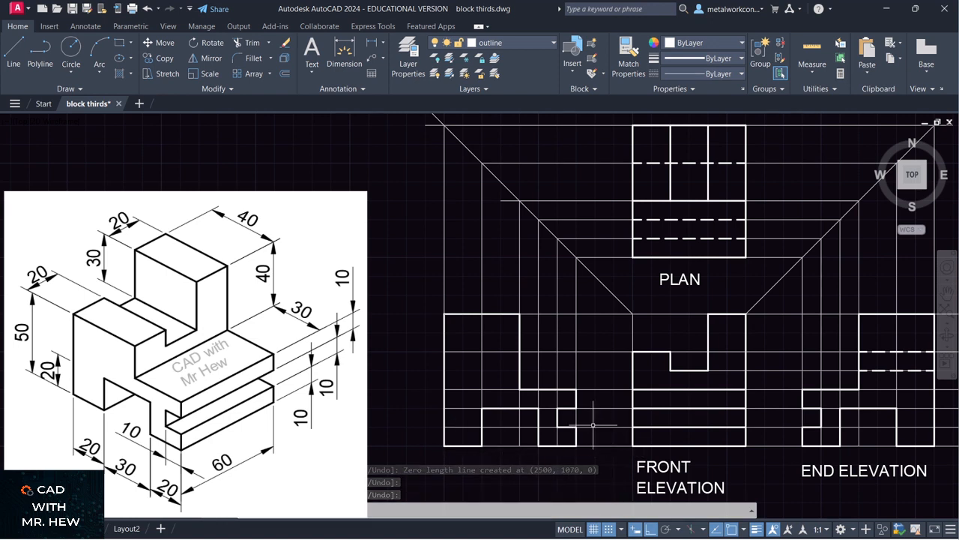
Draw a 40 mm horizontal outline edge across the upper part of the left end elevation, 20 mm below its top
{"action": "left_click", "coordinate": [10, 49]}
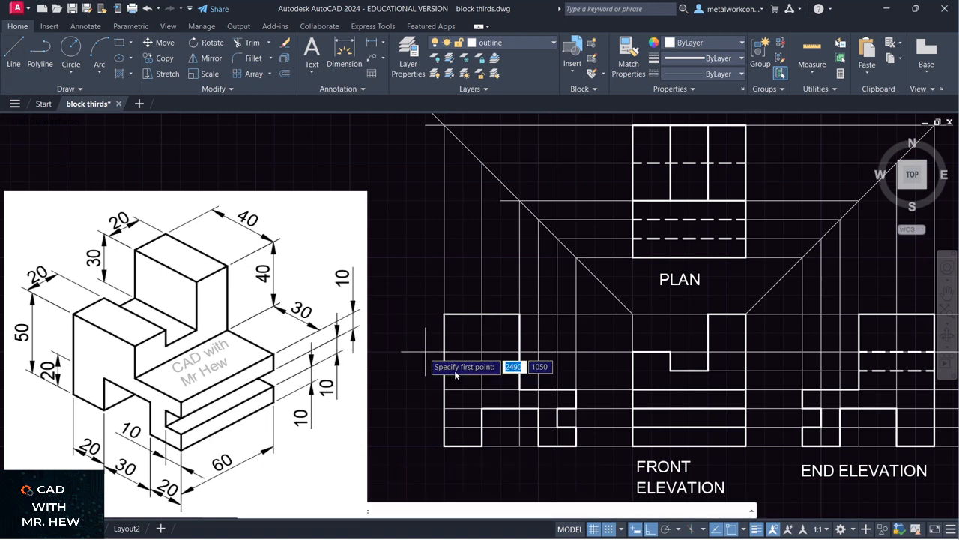
{"action": "left_click", "coordinate": [444, 351]}
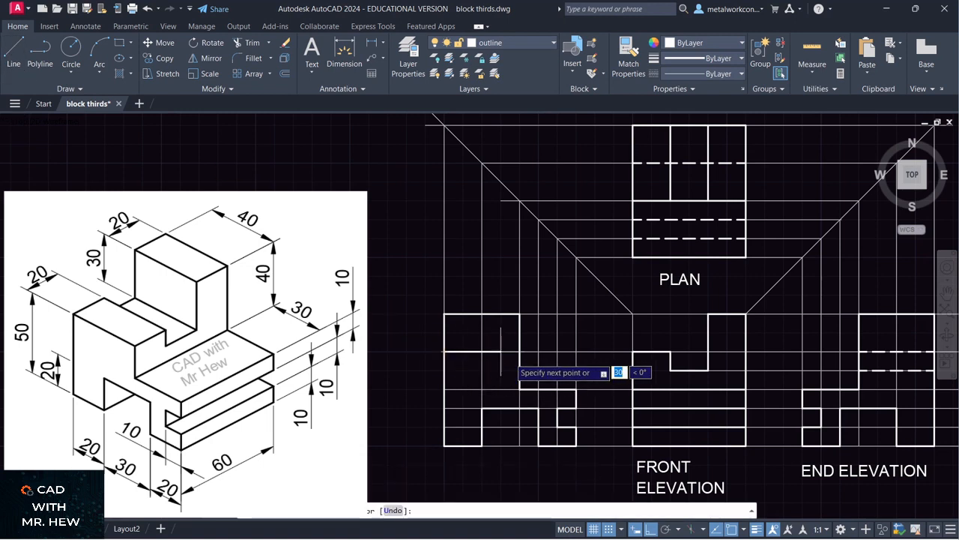
{"action": "left_click", "coordinate": [519, 351]}
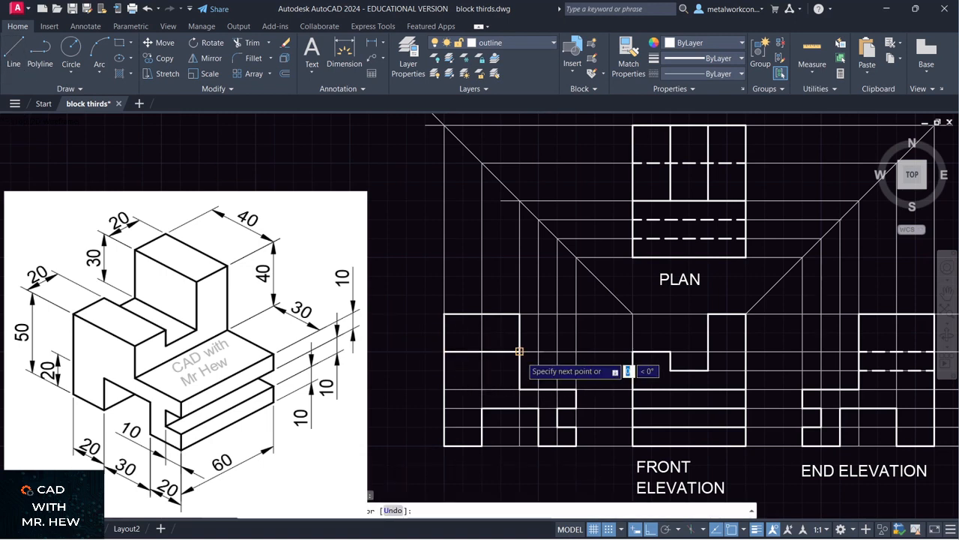
{"action": "key", "text": "Return"}
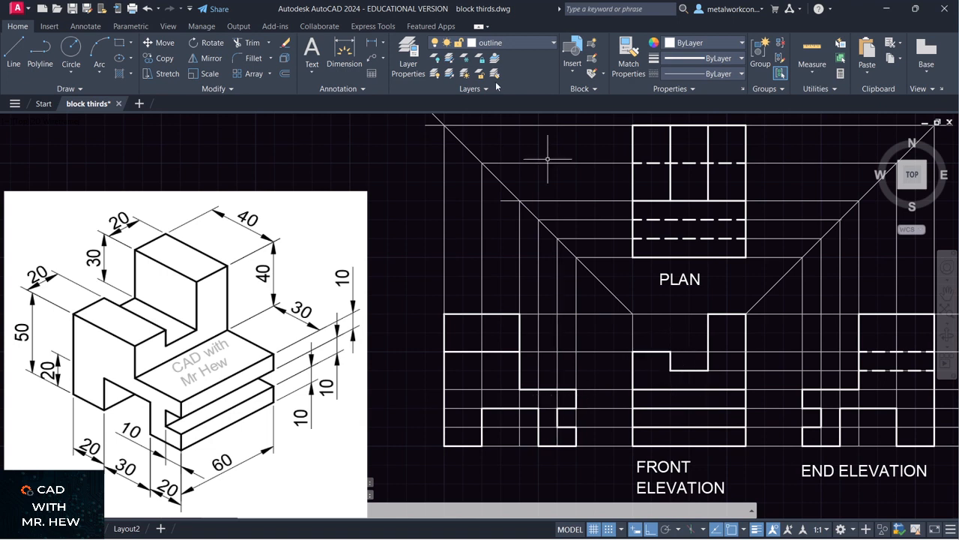
On the construction layer, project the bottom of the front elevation's notch horizontally to the far edge of the left end elevation
{"action": "left_click", "coordinate": [499, 42]}
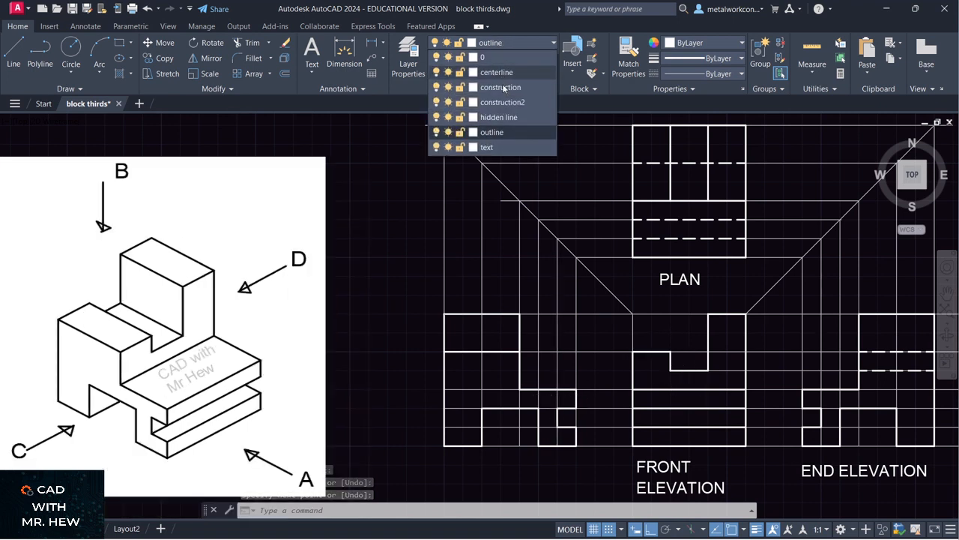
{"action": "left_click", "coordinate": [503, 89]}
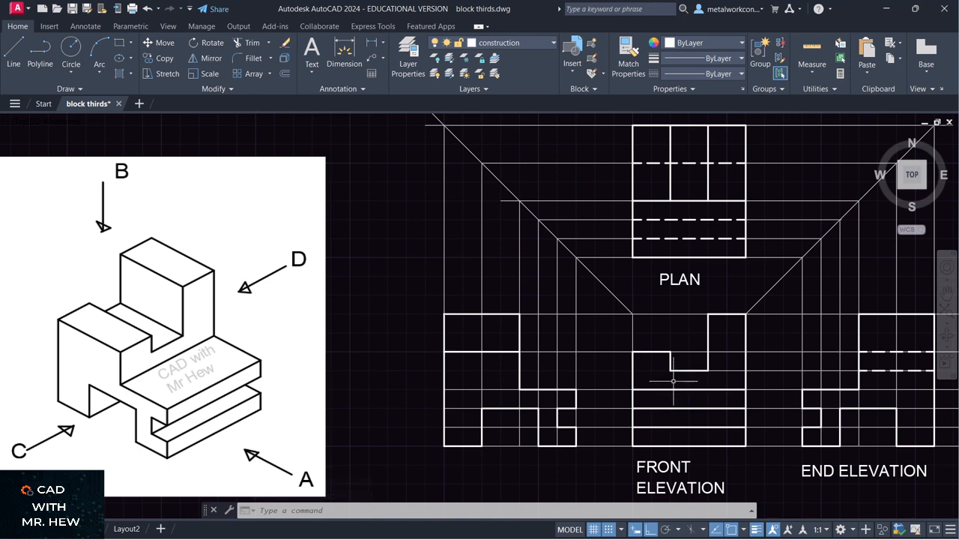
{"action": "left_click", "coordinate": [9, 54]}
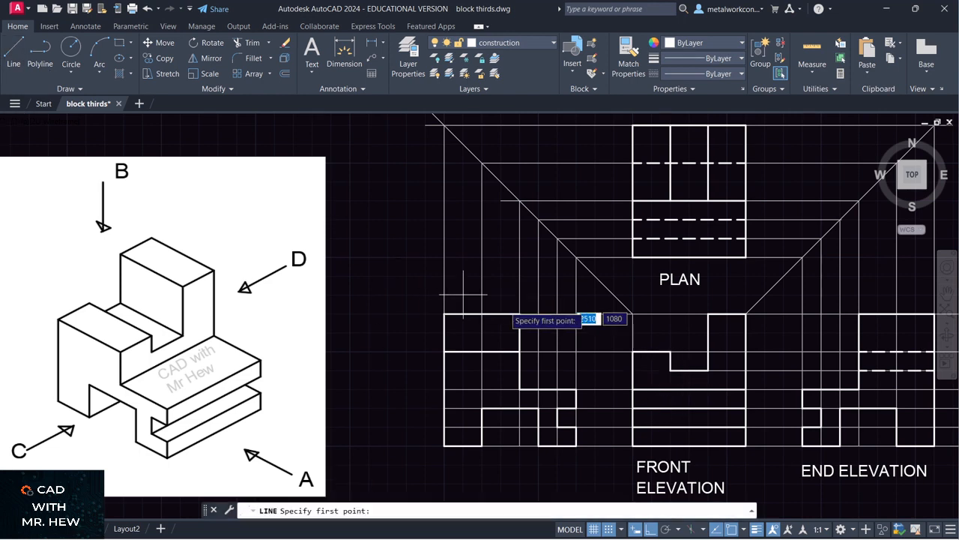
{"action": "left_click", "coordinate": [669, 370]}
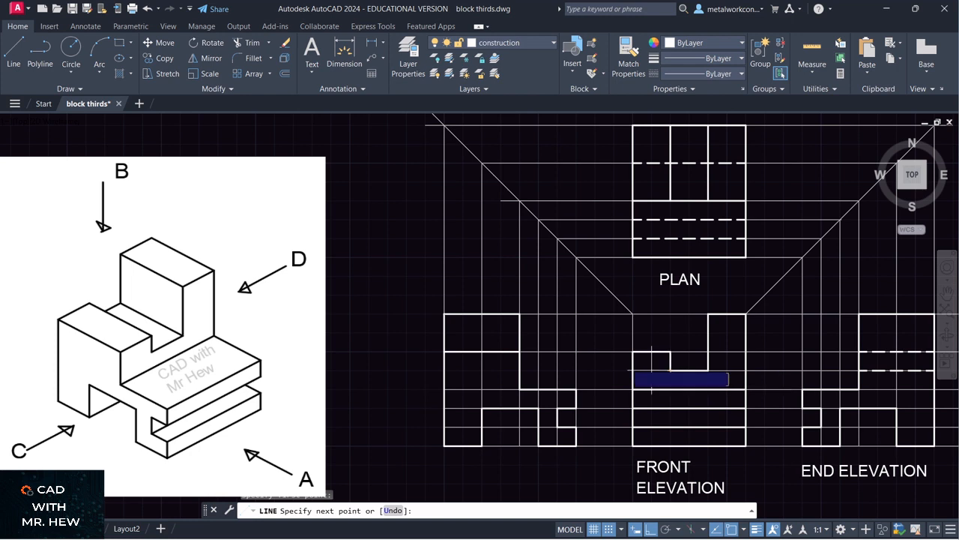
{"action": "left_click", "coordinate": [444, 370]}
{"action": "key", "text": "Return"}
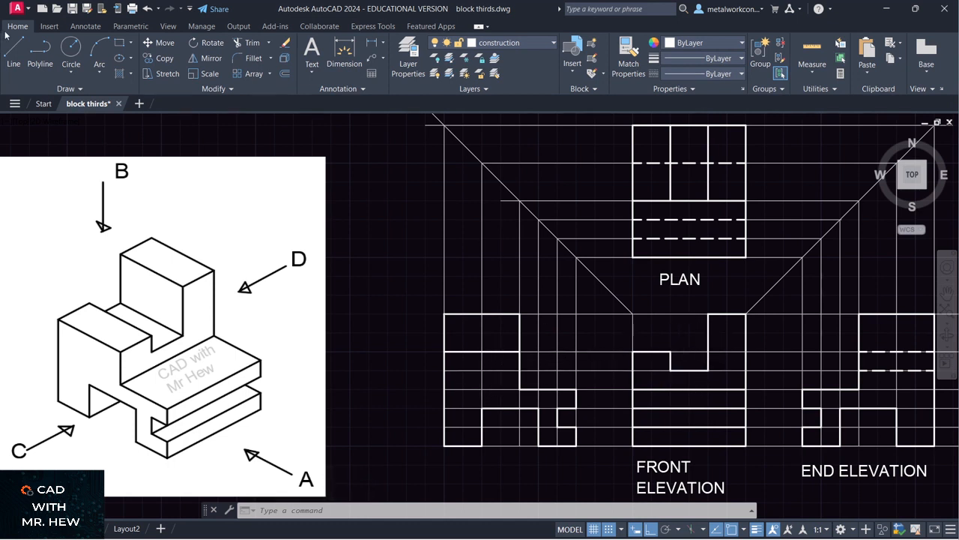
On the hidden line layer, draw a 40 mm horizontal line across the left end elevation at the notch-bottom height
{"action": "left_click", "coordinate": [498, 43]}
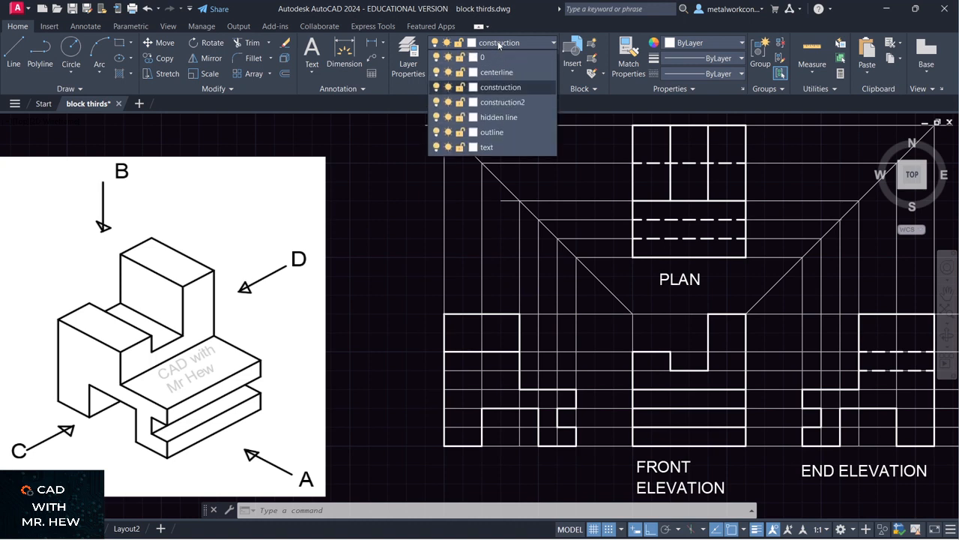
{"action": "left_click", "coordinate": [503, 117]}
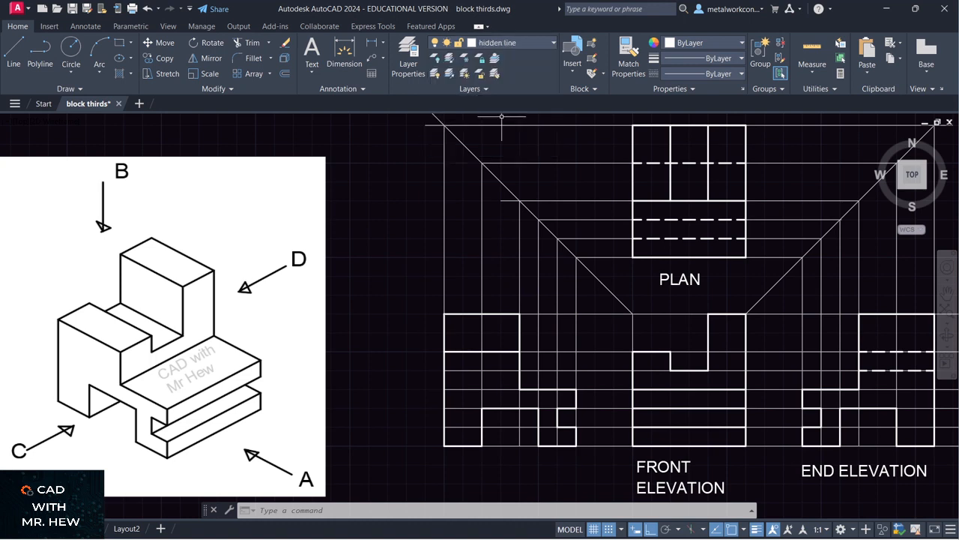
{"action": "left_click", "coordinate": [13, 51]}
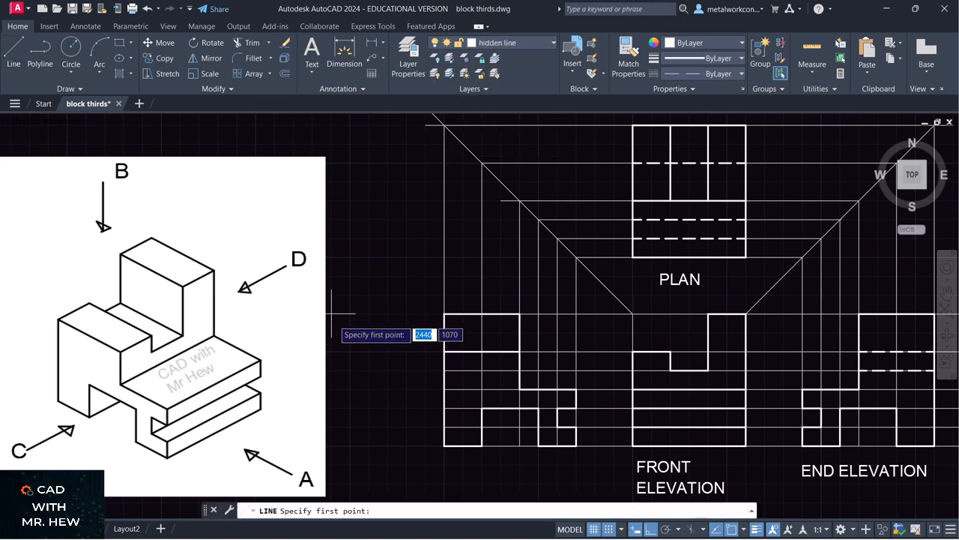
{"action": "left_click", "coordinate": [444, 370]}
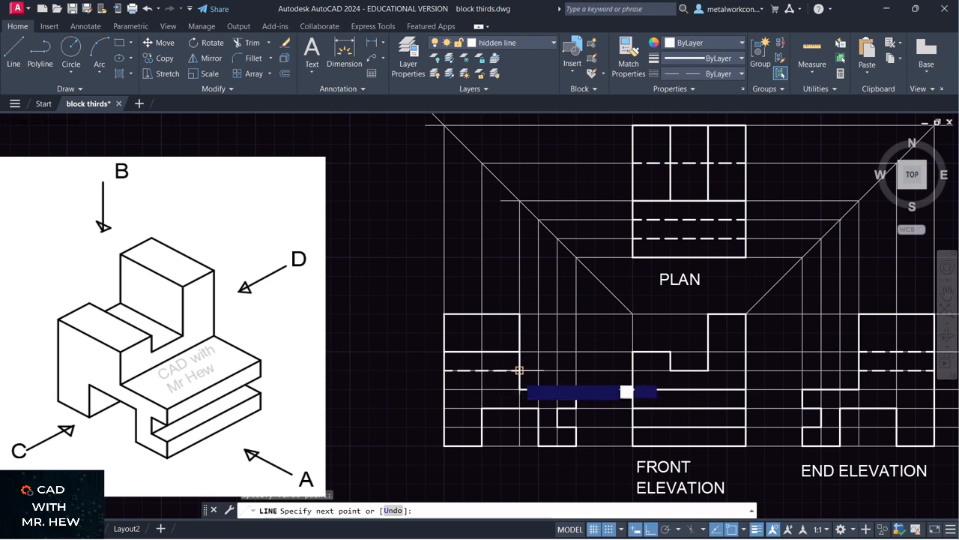
{"action": "left_click", "coordinate": [519, 370]}
{"action": "key", "text": "Return"}
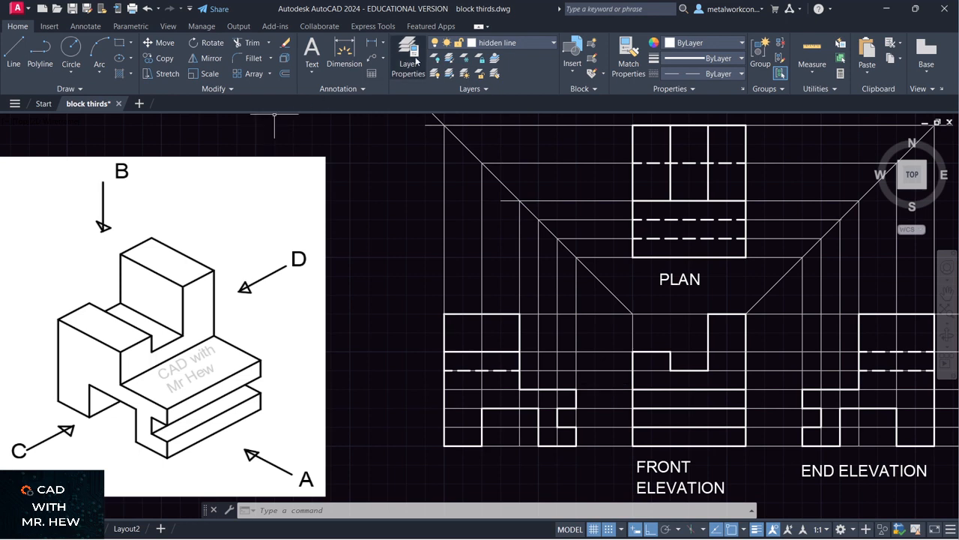
On the text layer, add the multiline text label END ELEVATION below the left end elevation and save the drawing
{"action": "left_click", "coordinate": [501, 46]}
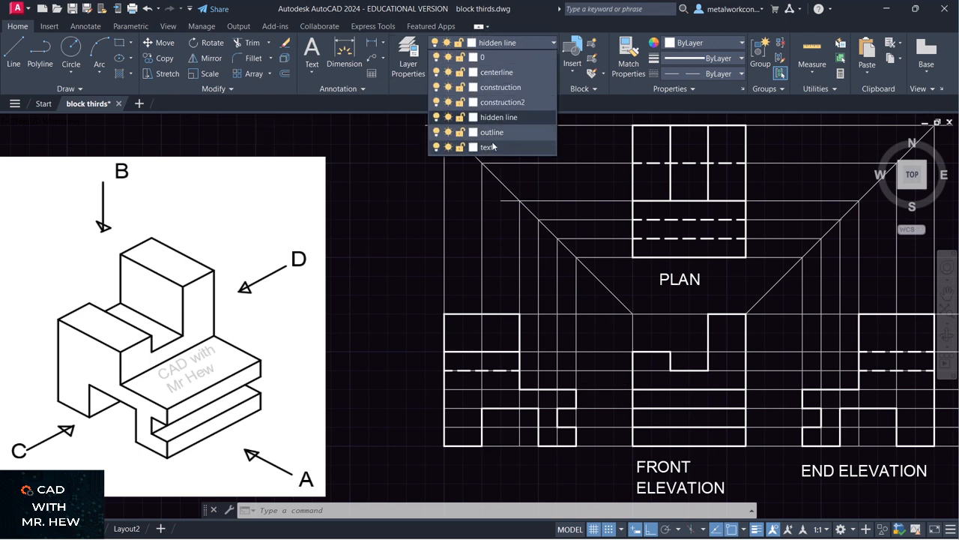
{"action": "left_click", "coordinate": [492, 146]}
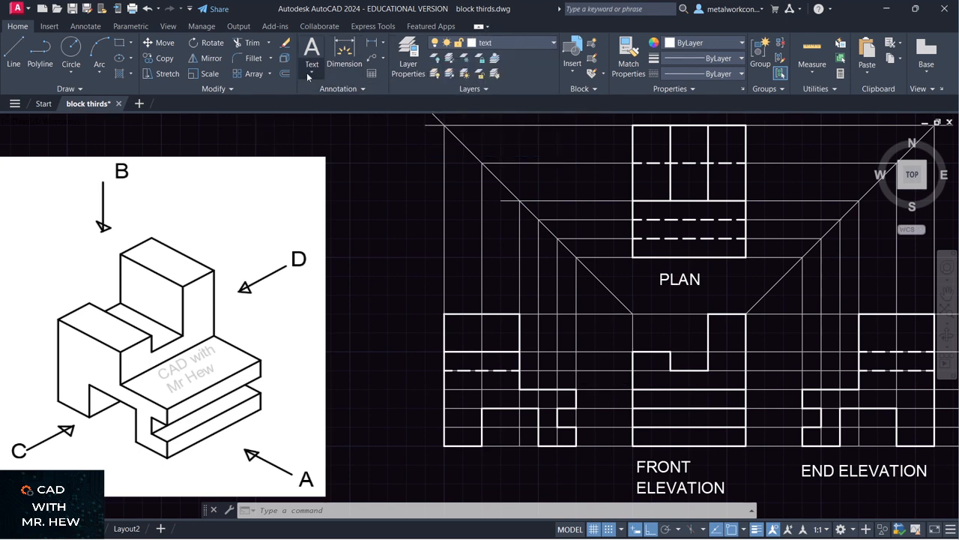
{"action": "left_click", "coordinate": [309, 72]}
{"action": "left_click", "coordinate": [319, 93]}
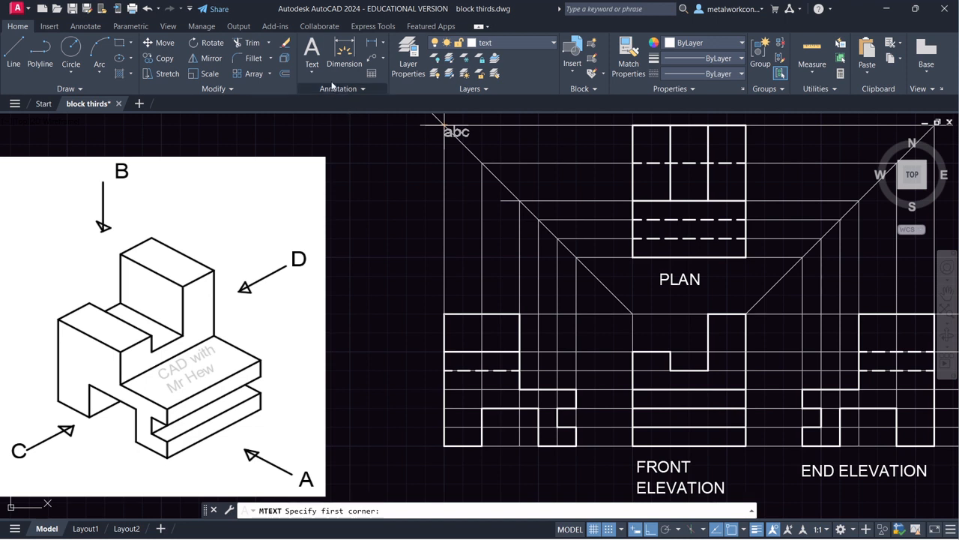
{"action": "left_click", "coordinate": [445, 464]}
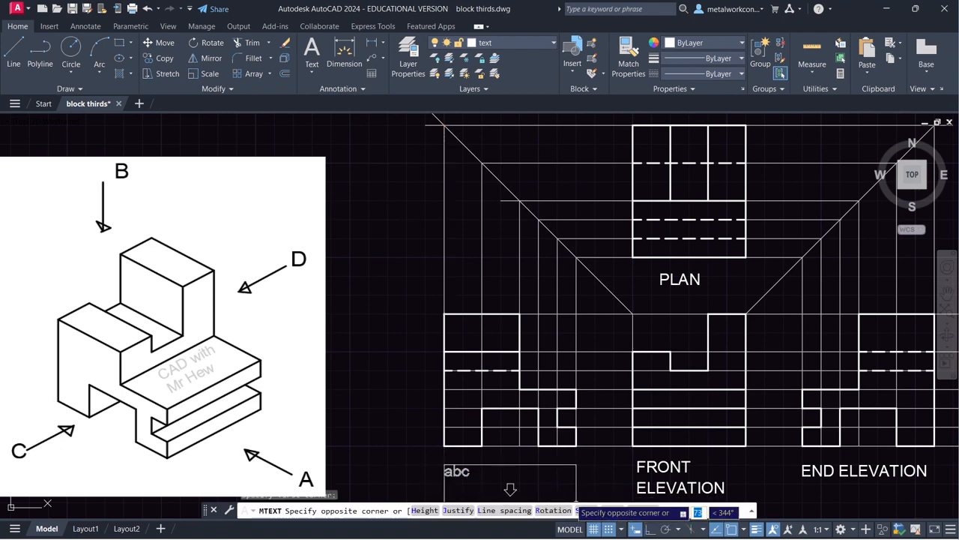
{"action": "left_click", "coordinate": [577, 484]}
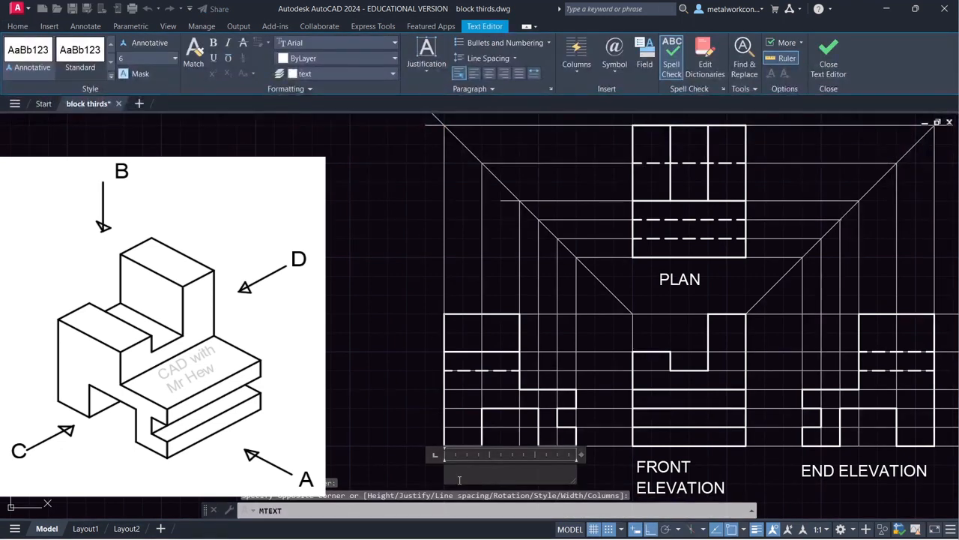
{"action": "type", "text": "END"}
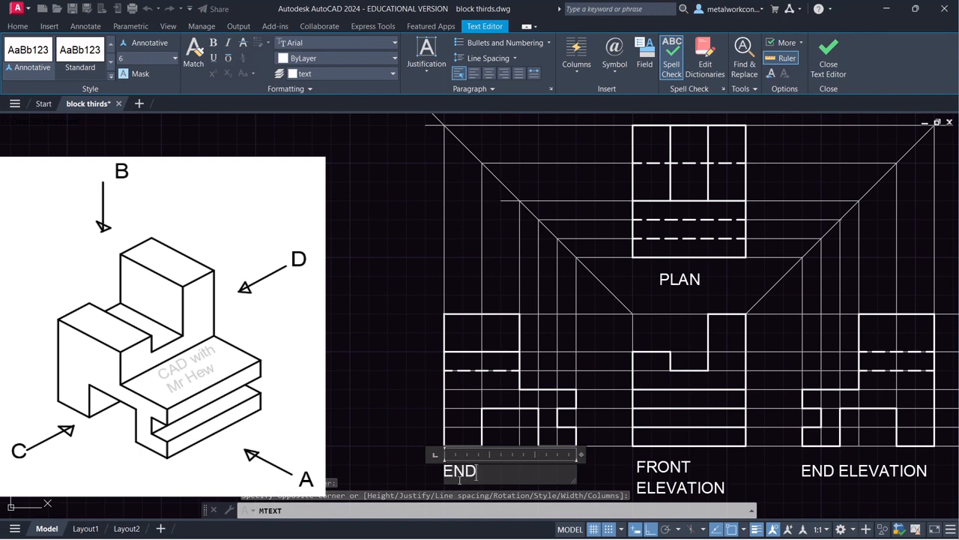
{"action": "type", "text": " ELEVATION"}
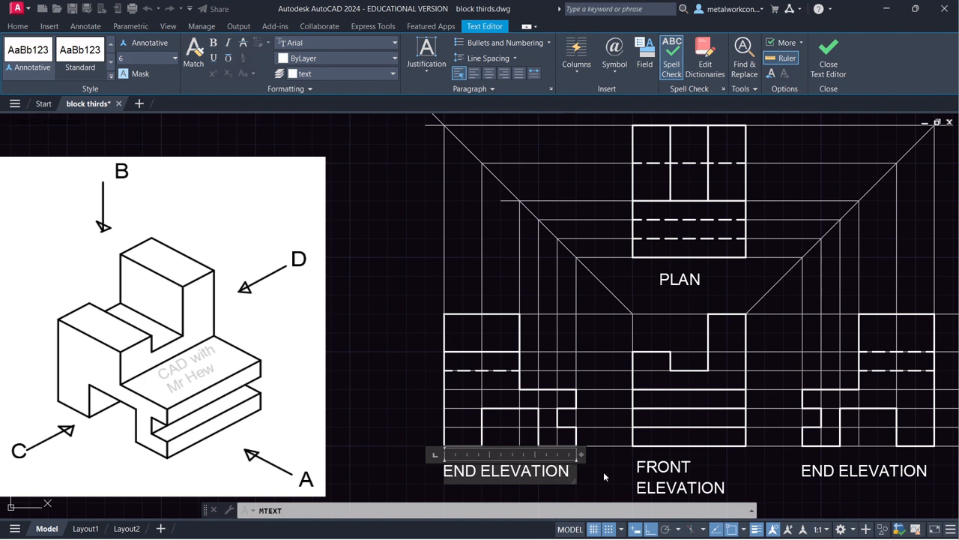
{"action": "left_click", "coordinate": [604, 472]}
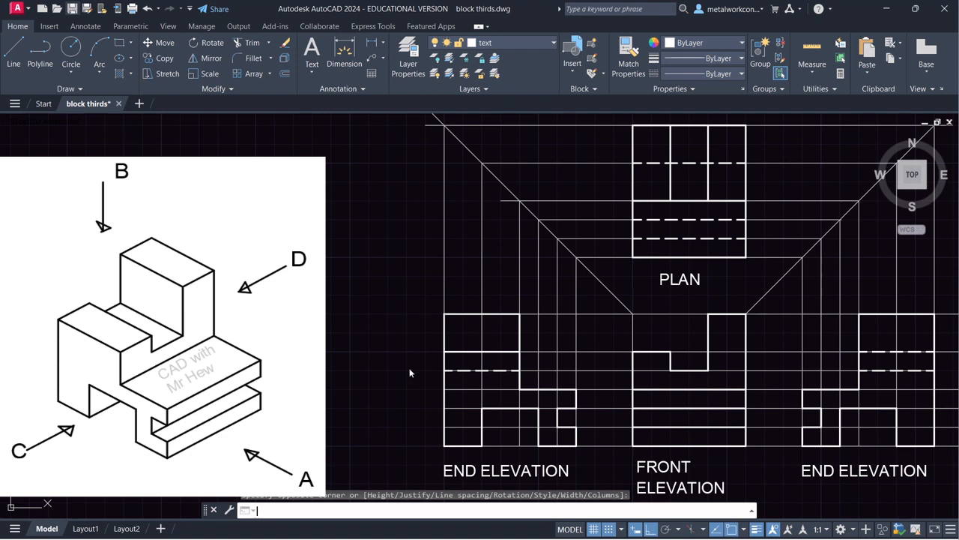
{"action": "key", "text": "ctrl+s"}
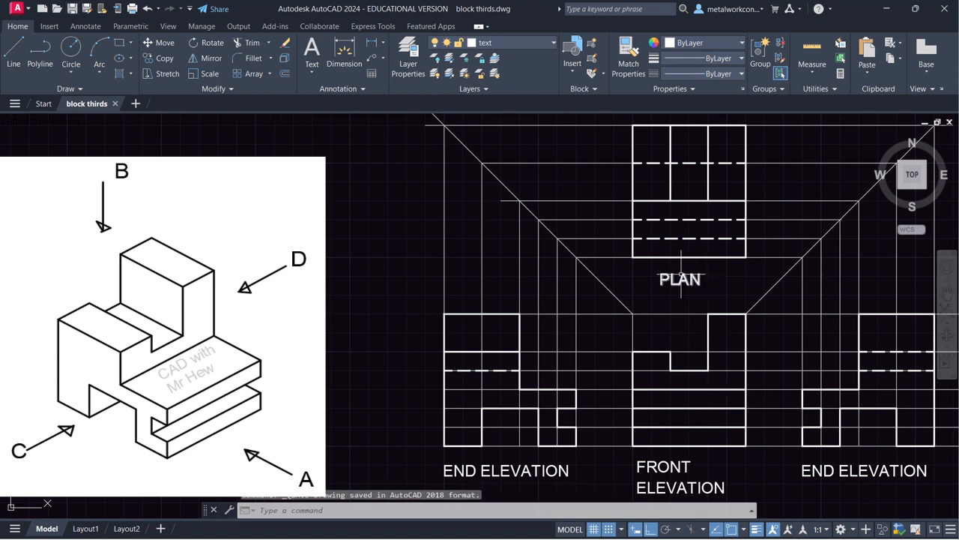
Lock the construction layer and turn it off
{"action": "left_click", "coordinate": [526, 42]}
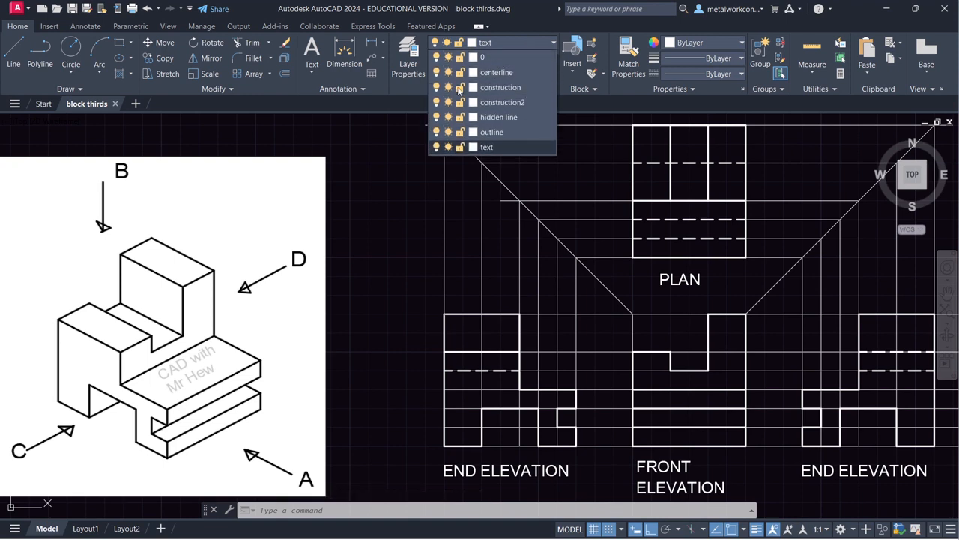
{"action": "left_click", "coordinate": [460, 88]}
{"action": "left_click", "coordinate": [437, 87]}
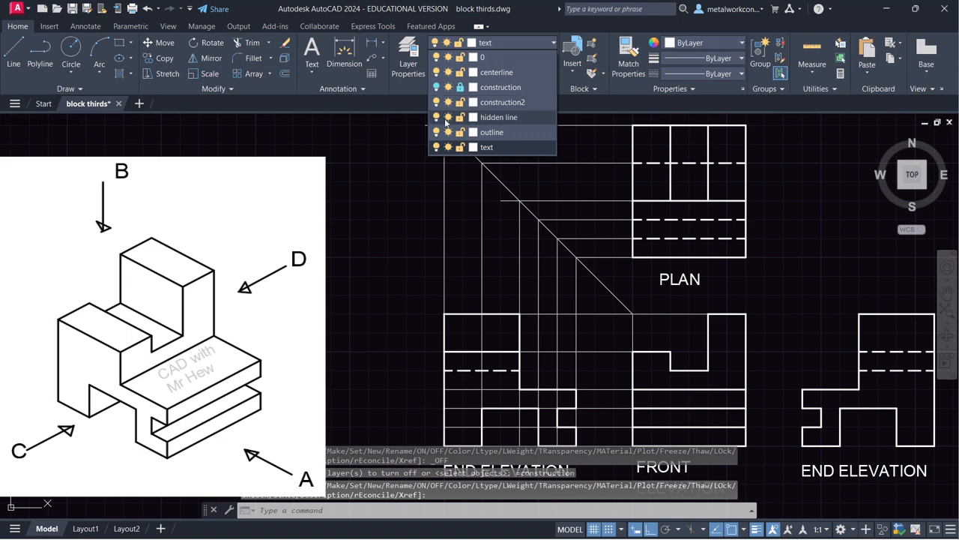
{"action": "left_click", "coordinate": [426, 226]}
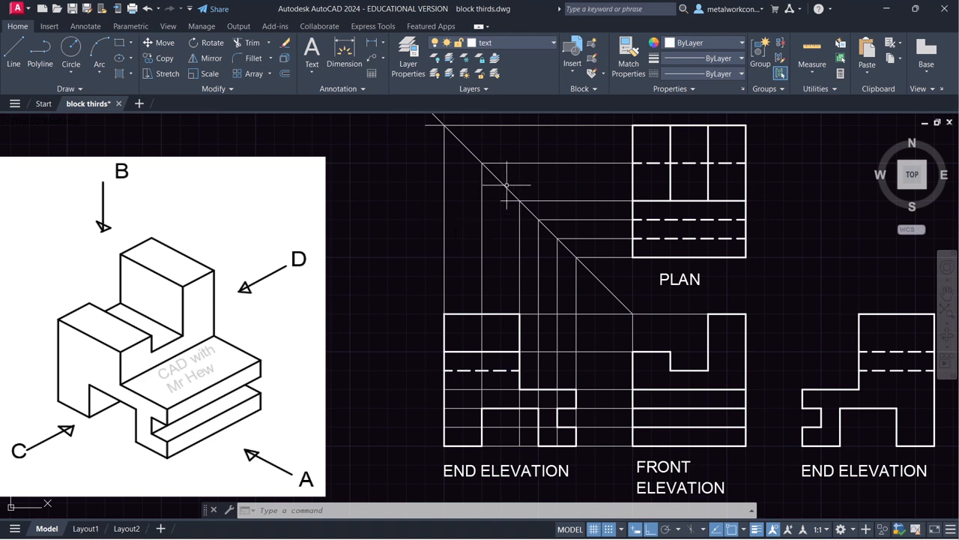
Move all projection lines and the diagonal mitre line between the plan, front elevation and left end elevation to the construction layer
{"action": "left_click", "coordinate": [531, 162]}
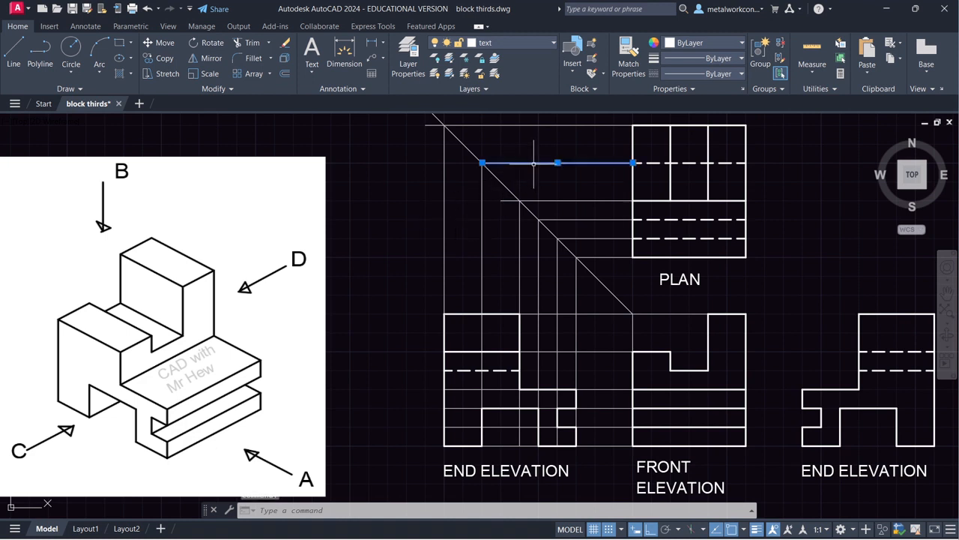
{"action": "key", "text": "Delete"}
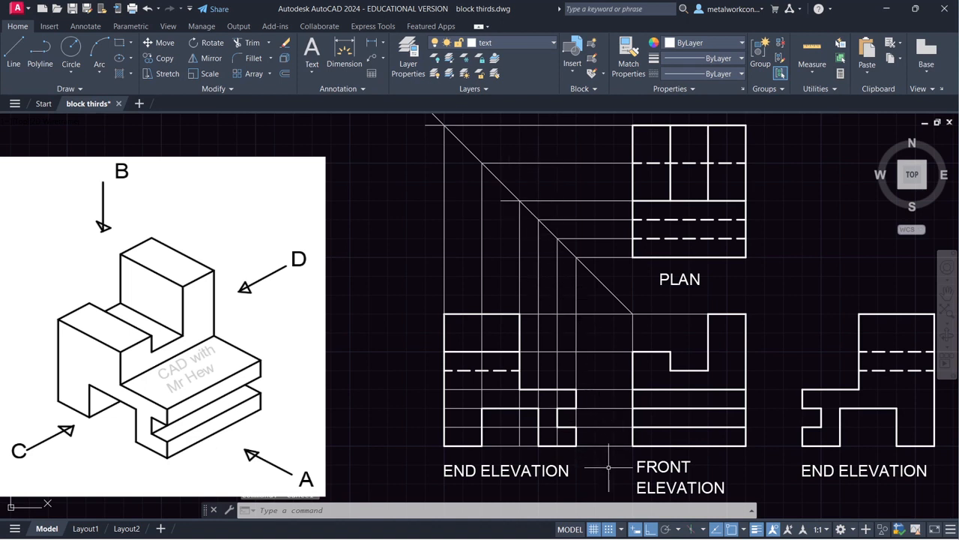
{"action": "left_click_drag", "start_coordinate": [608, 468], "coordinate": [557, 120]}
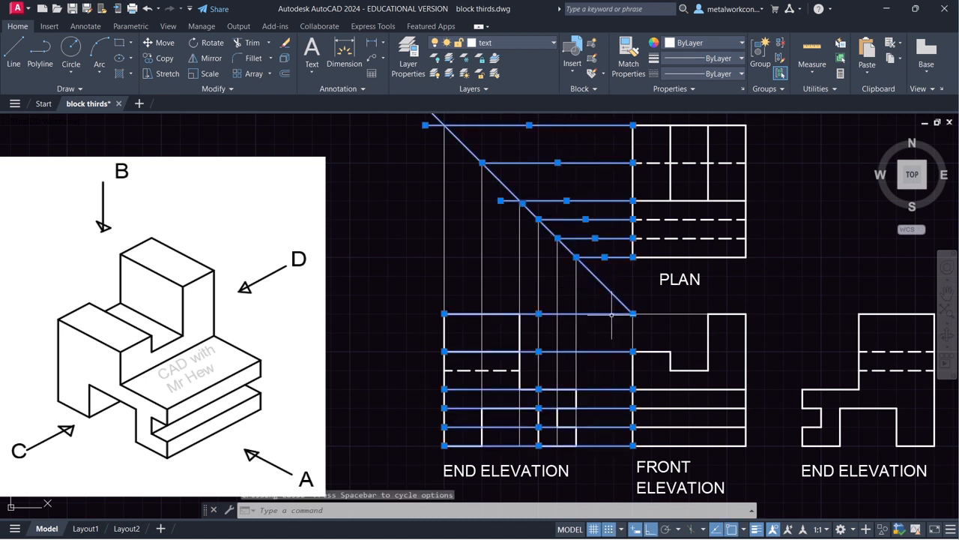
{"action": "mouse_move", "coordinate": [603, 319]}
{"action": "left_mouse_down"}
{"action": "mouse_move", "coordinate": [593, 274]}
{"action": "mouse_move", "coordinate": [421, 219]}
{"action": "left_mouse_up"}
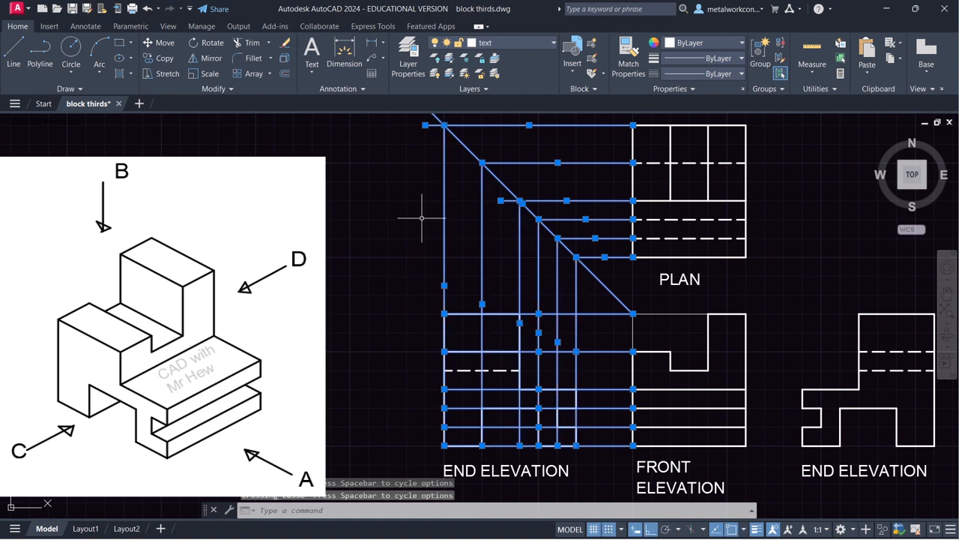
{"action": "left_click", "coordinate": [548, 42]}
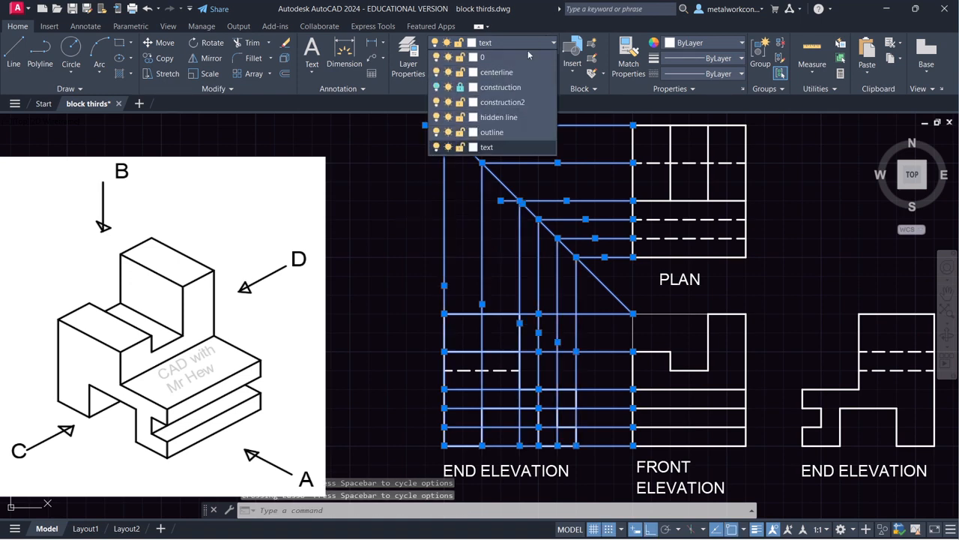
{"action": "left_click", "coordinate": [517, 73]}
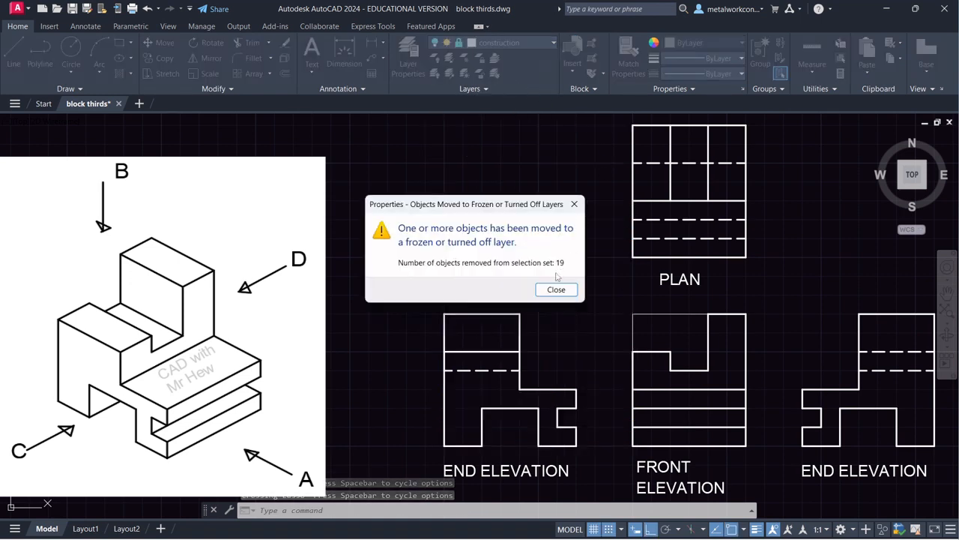
{"action": "left_click", "coordinate": [556, 290]}
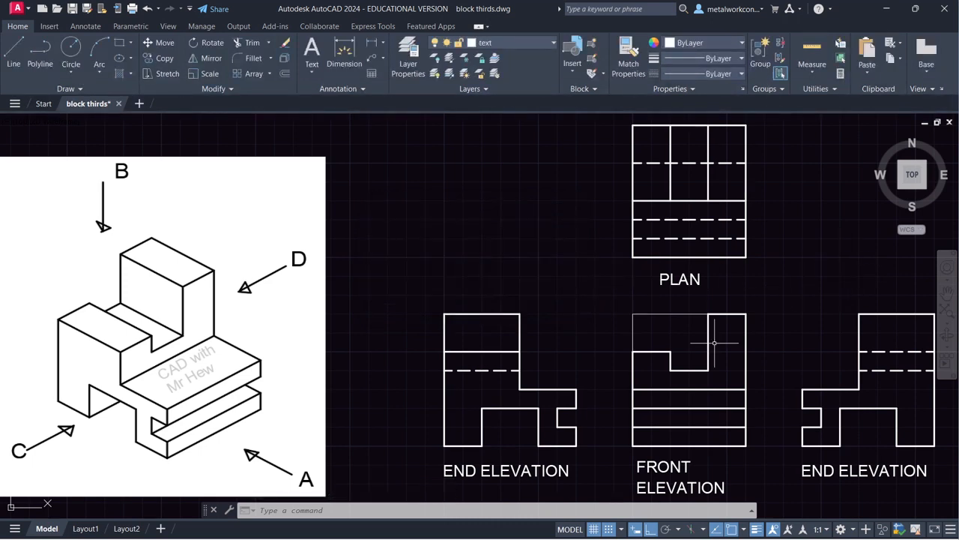
Move the two leftover thin lines at the front elevation's upper-left corner to the construction layer
{"action": "left_click", "coordinate": [672, 315]}
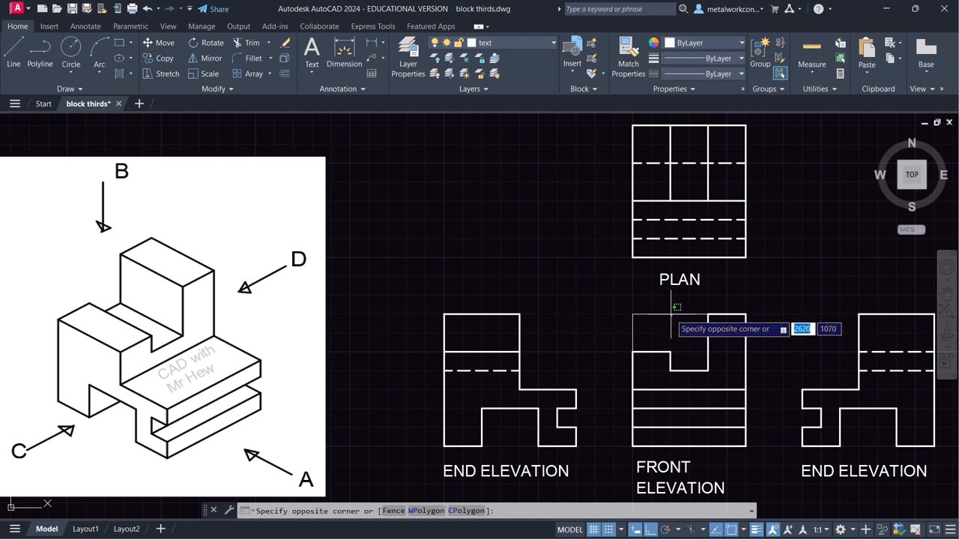
{"action": "key", "text": "Escape"}
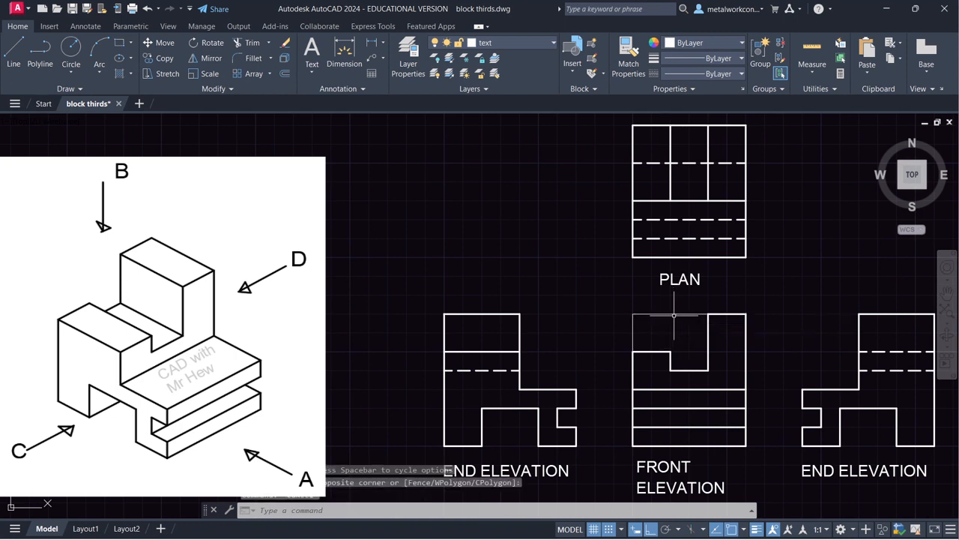
{"action": "left_click", "coordinate": [674, 315]}
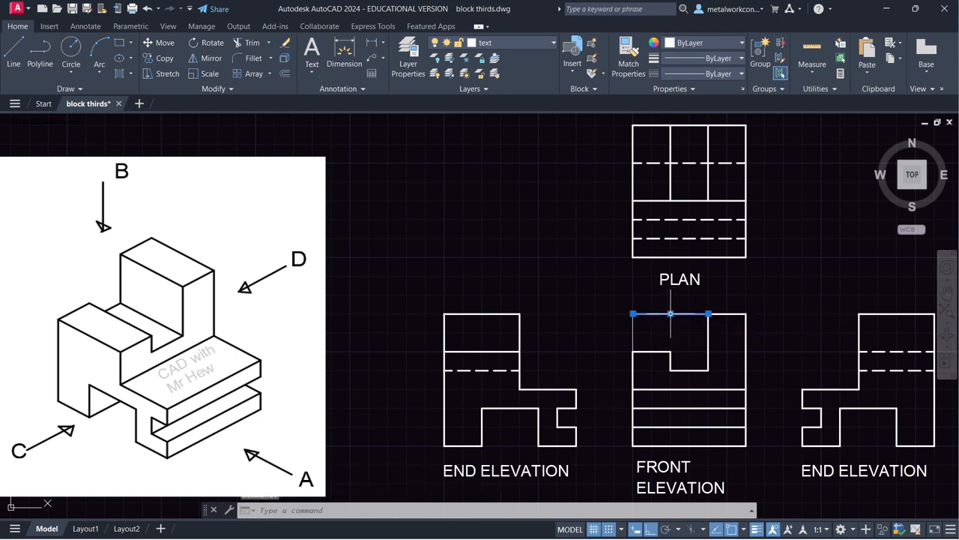
{"action": "left_click", "coordinate": [634, 333]}
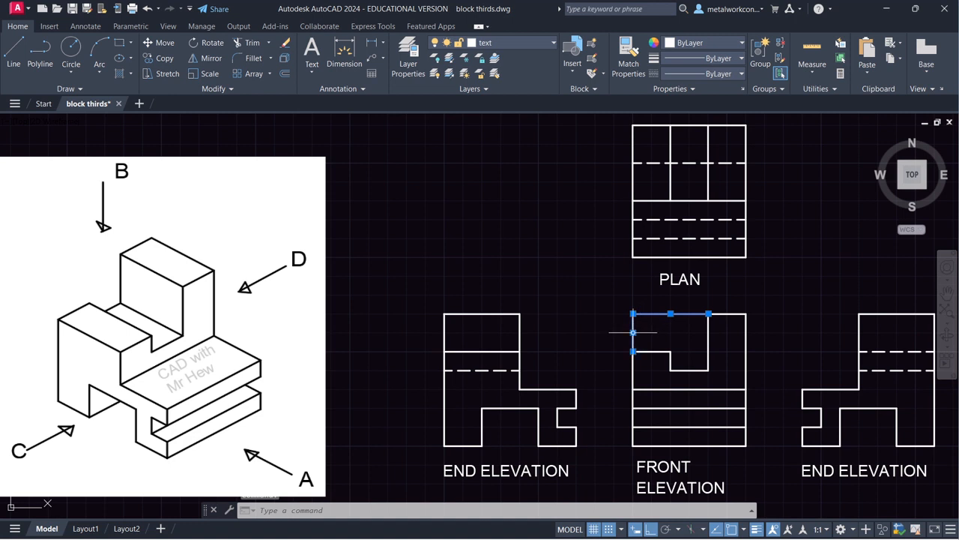
{"action": "left_click", "coordinate": [519, 43]}
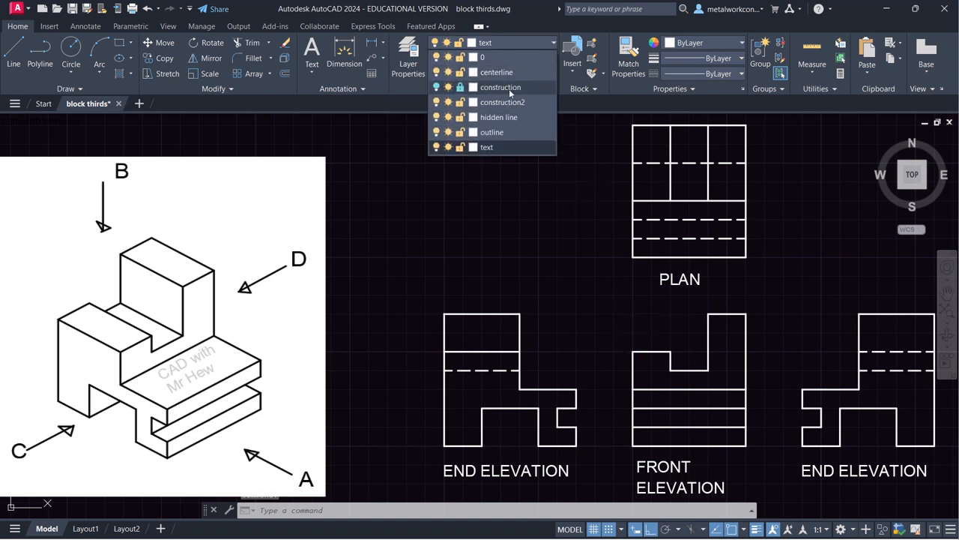
{"action": "left_click", "coordinate": [509, 88]}
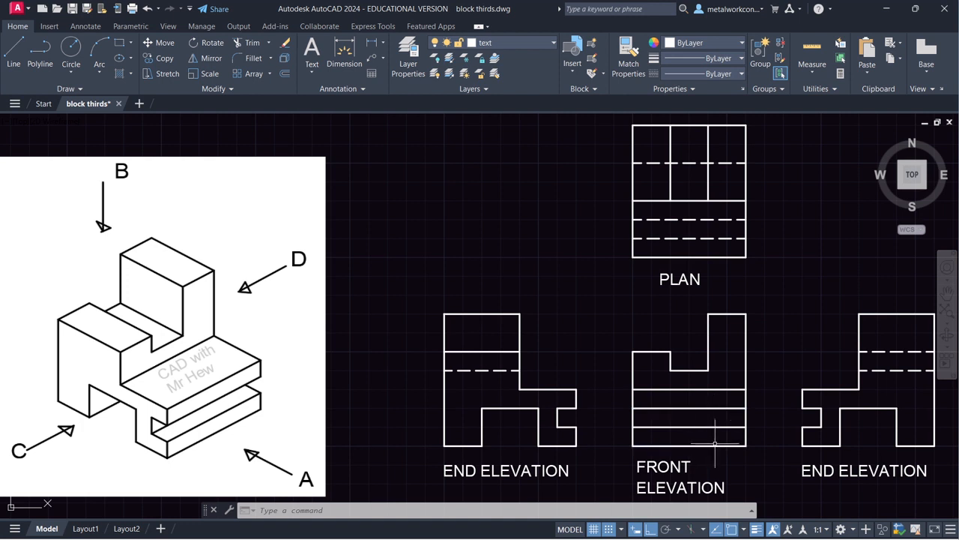
{"action": "left_click", "coordinate": [705, 388]}
{"action": "left_click", "coordinate": [313, 71]}
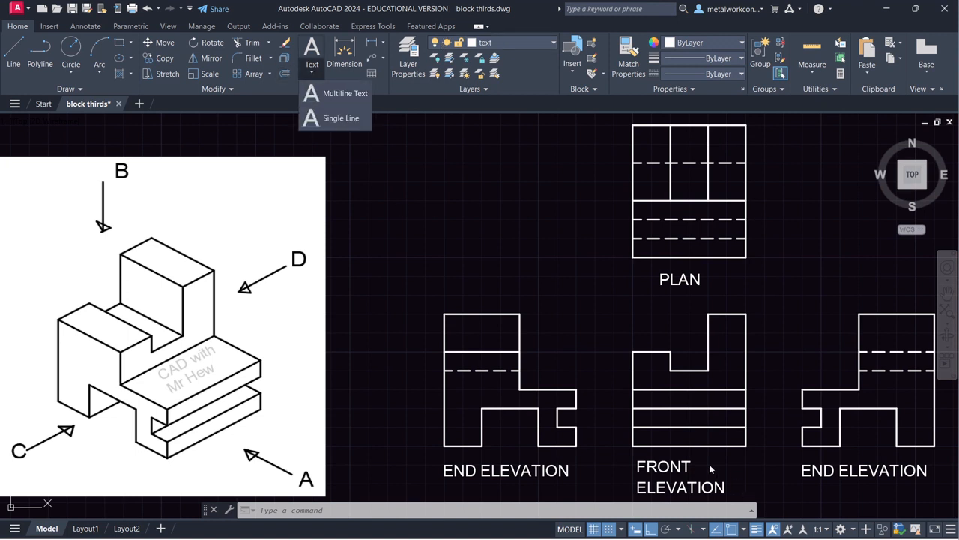
{"action": "left_click", "coordinate": [341, 119]}
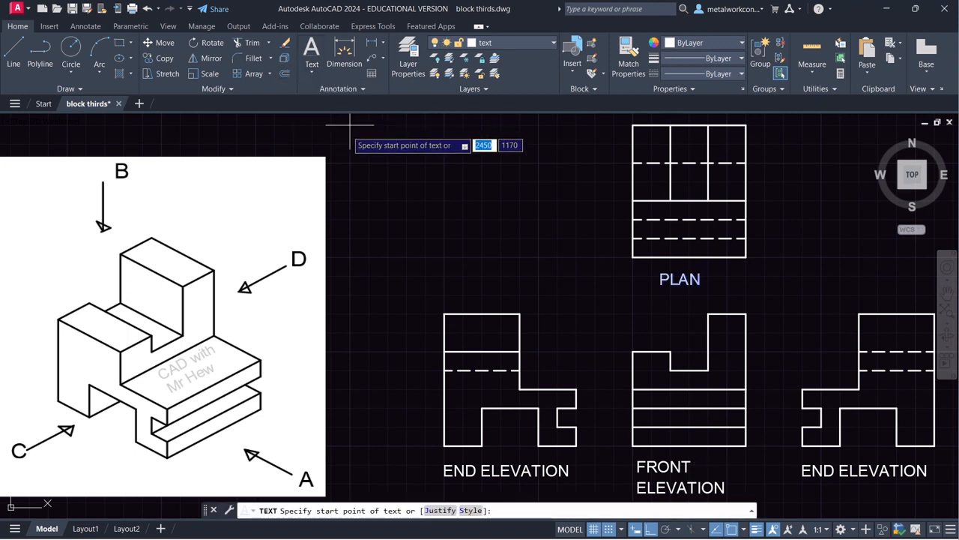
{"action": "key", "text": "Escape"}
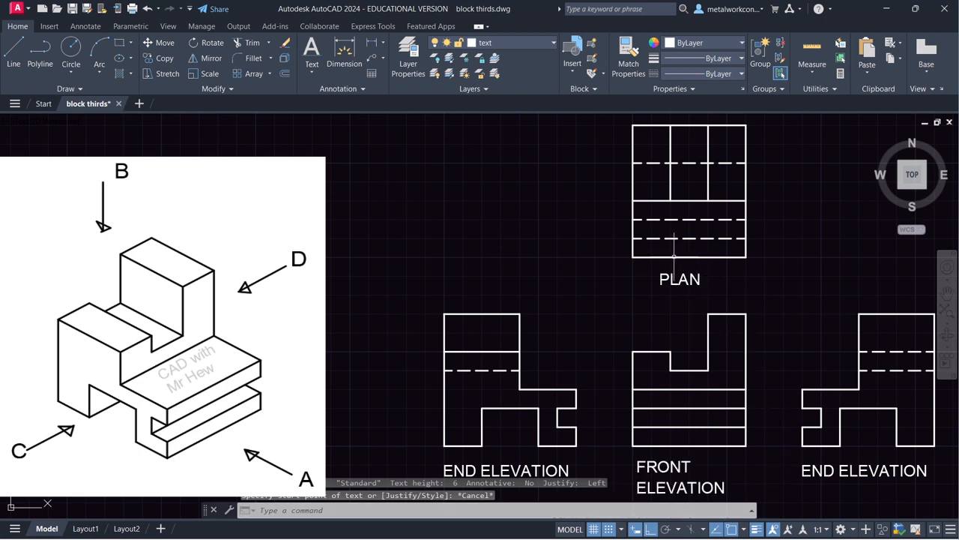
{"action": "double_click", "coordinate": [690, 280]}
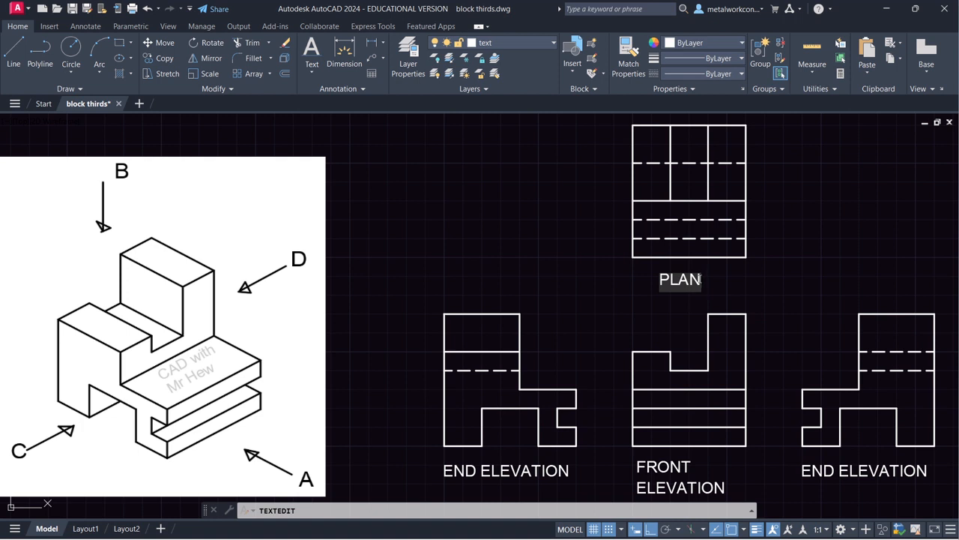
{"action": "key", "text": "Return"}
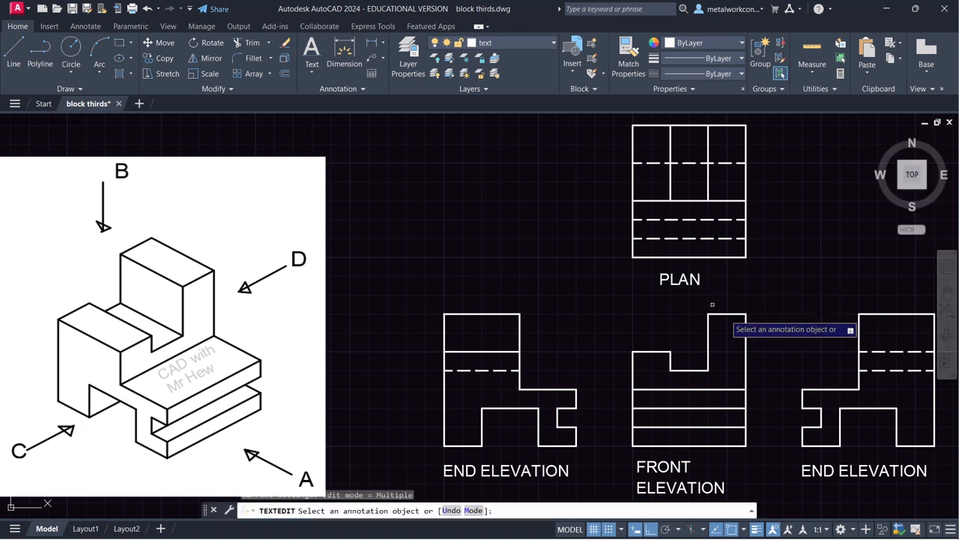
{"action": "key", "text": "Escape"}
Extend the label under the plan view to read PLAN (B)
{"action": "left_click", "coordinate": [702, 271]}
{"action": "double_click", "coordinate": [697, 278]}
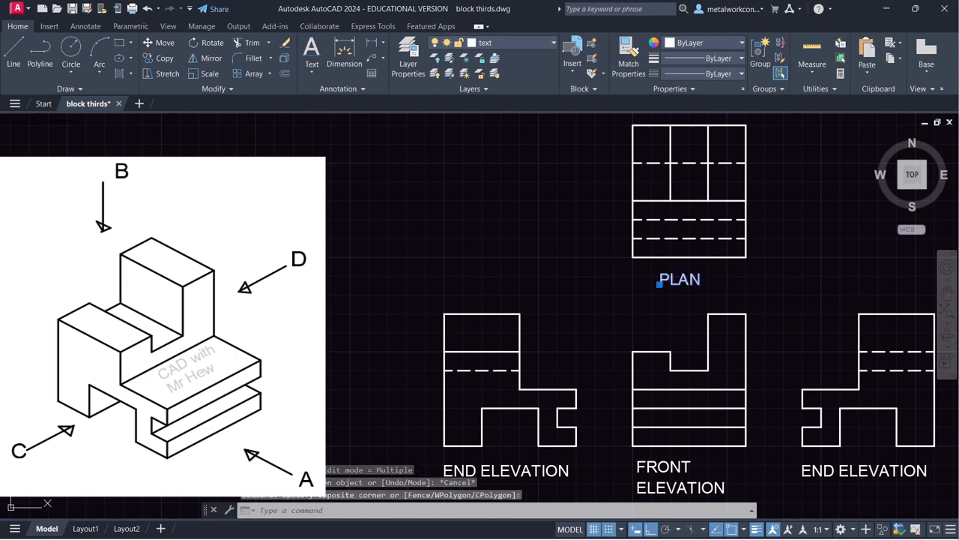
{"action": "left_click", "coordinate": [700, 281]}
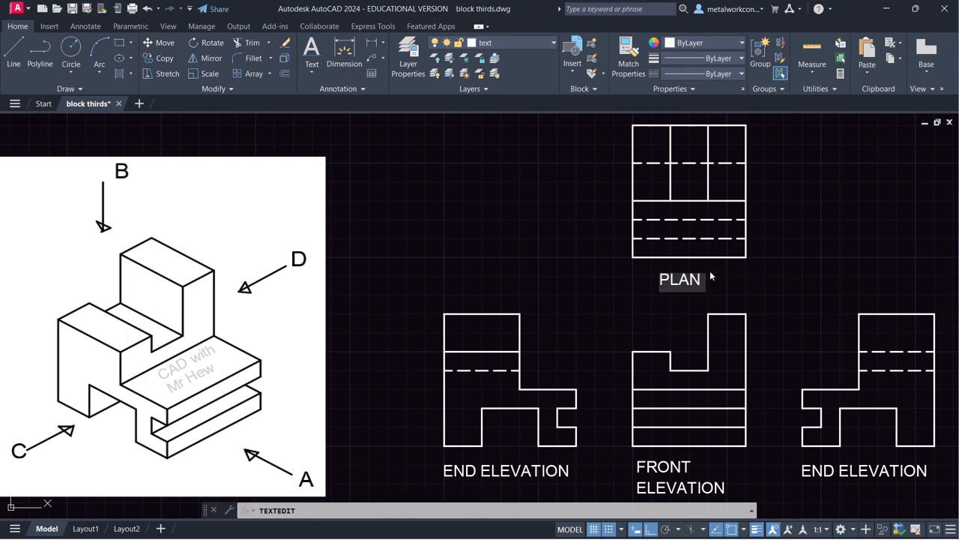
{"action": "type", "text": "(B)"}
{"action": "key", "text": "Return"}
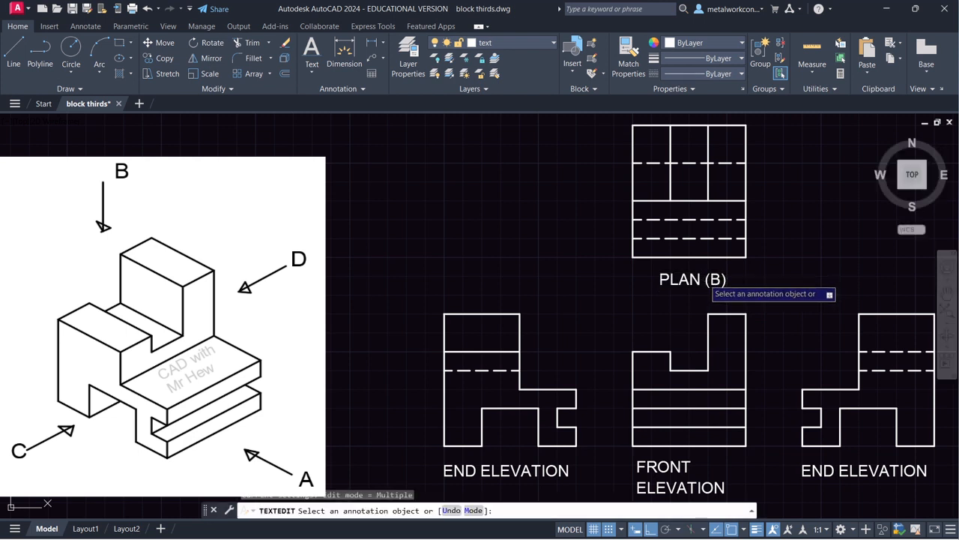
{"action": "left_click", "coordinate": [705, 285]}
{"action": "key", "text": "Return"}
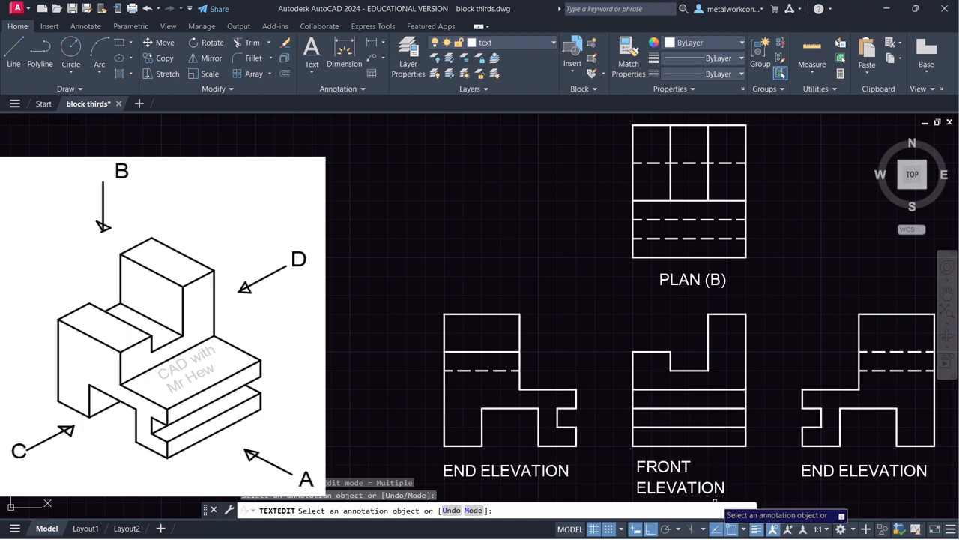
Add (A) after the word ELEVATION in the front elevation's label
{"action": "left_click", "coordinate": [721, 488]}
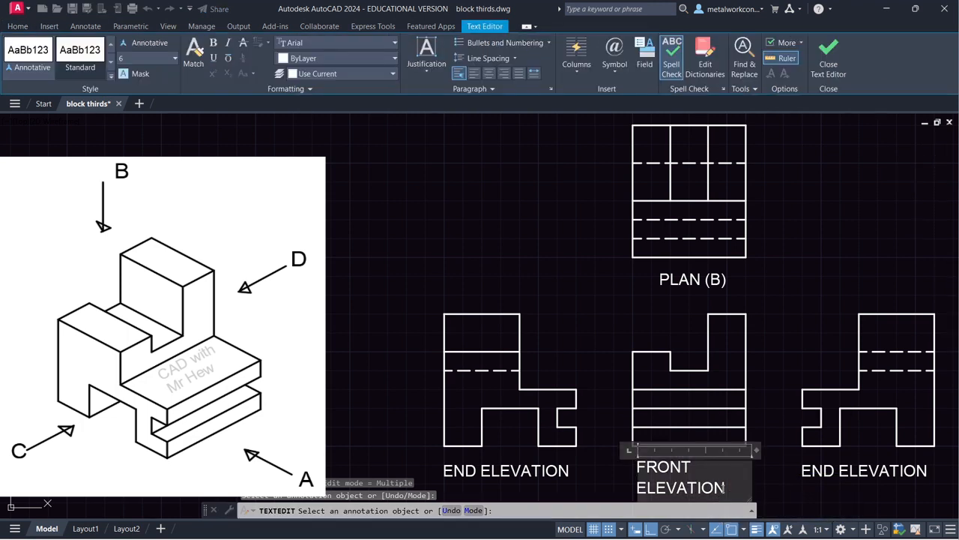
{"action": "left_click", "coordinate": [725, 488]}
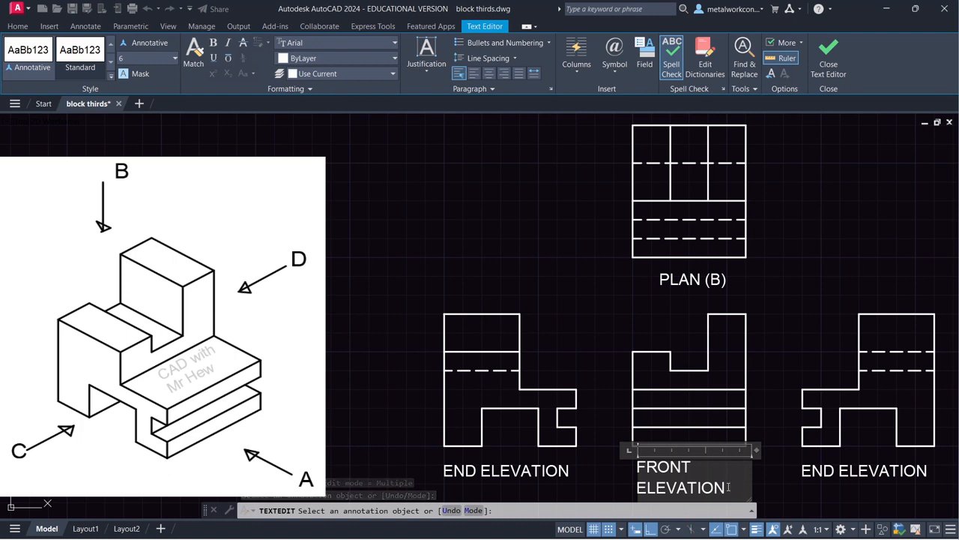
{"action": "type", "text": "(A)"}
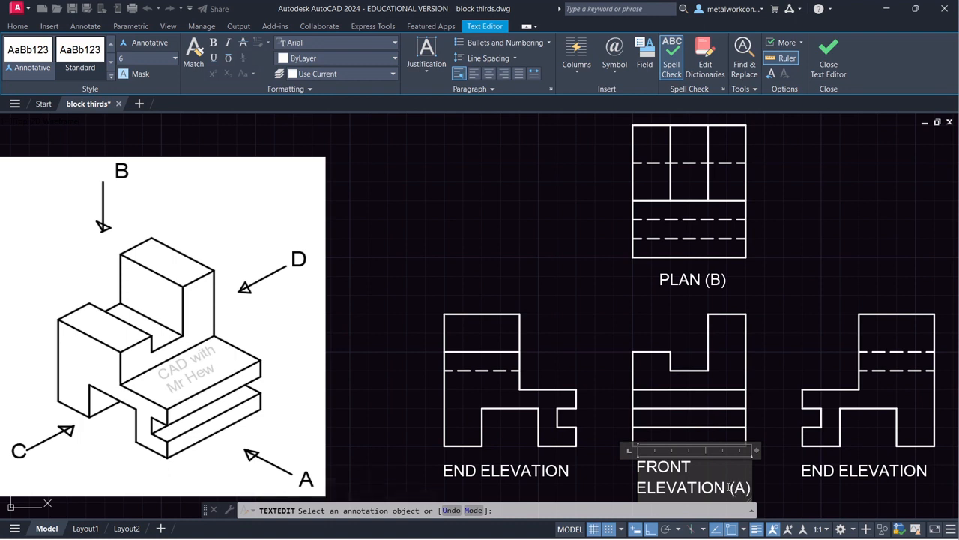
Add (D) on a second line of the END ELEVATION label under the right end elevation
{"action": "left_click", "coordinate": [915, 470]}
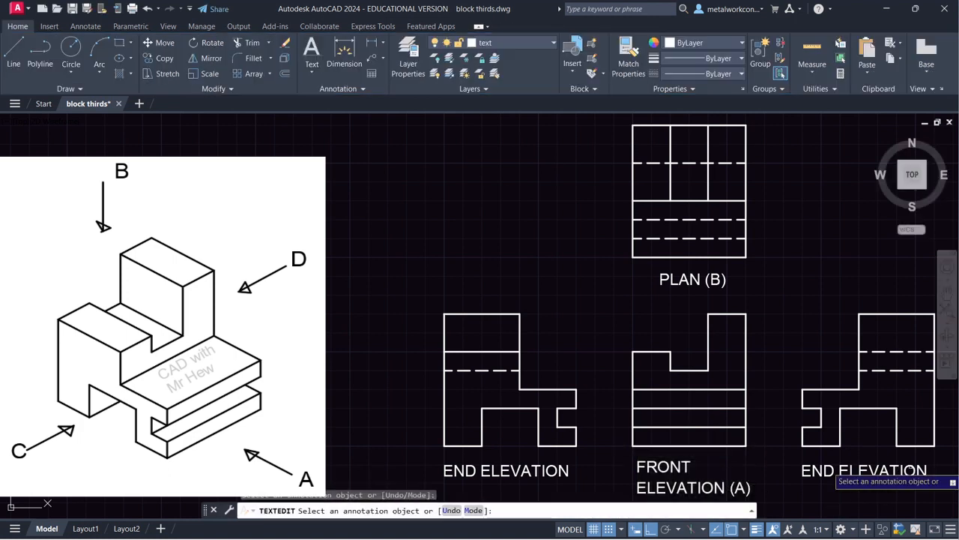
{"action": "double_click", "coordinate": [915, 470]}
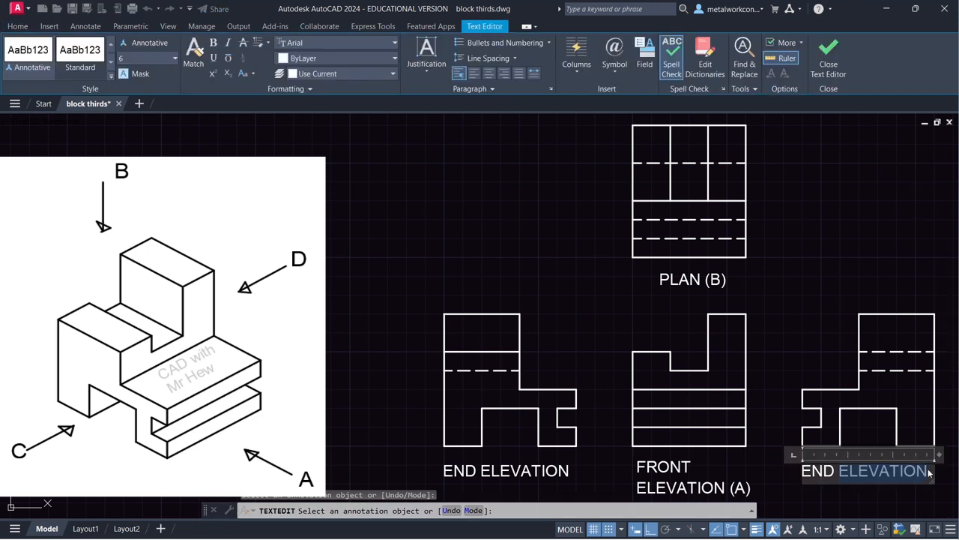
{"action": "left_click", "coordinate": [929, 470]}
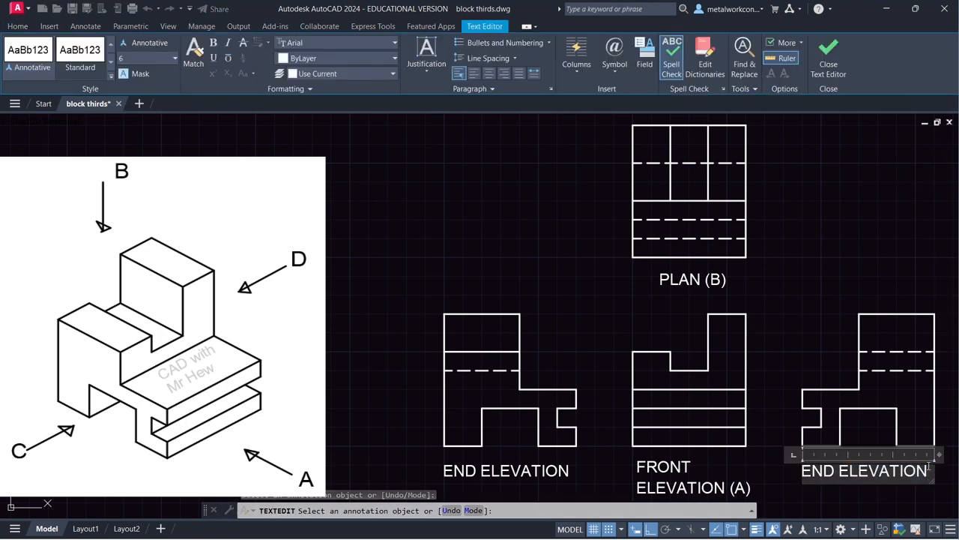
{"action": "key", "text": "Return"}
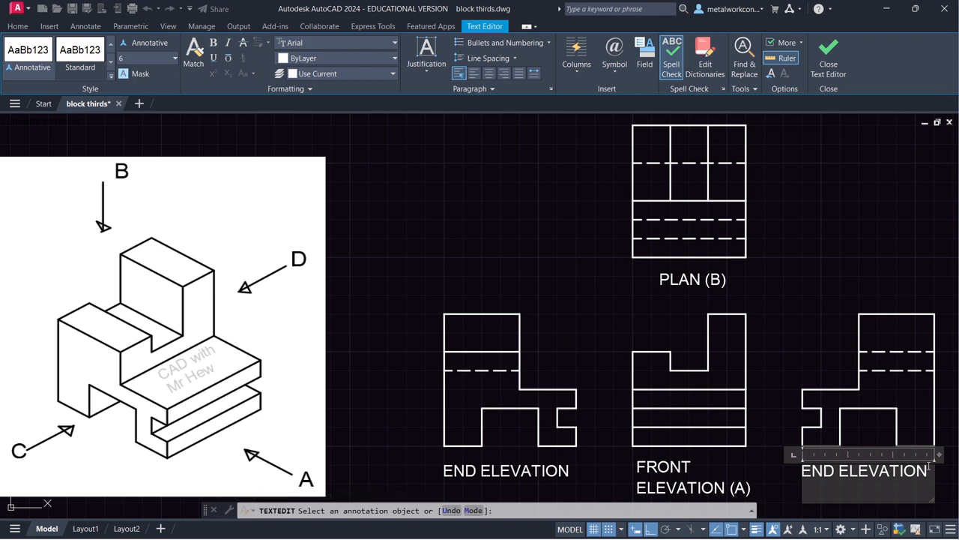
{"action": "type", "text": "(D)"}
Add (C) on a second line of the left END ELEVATION label, keep the text changes and end text editing
{"action": "left_click", "coordinate": [539, 480]}
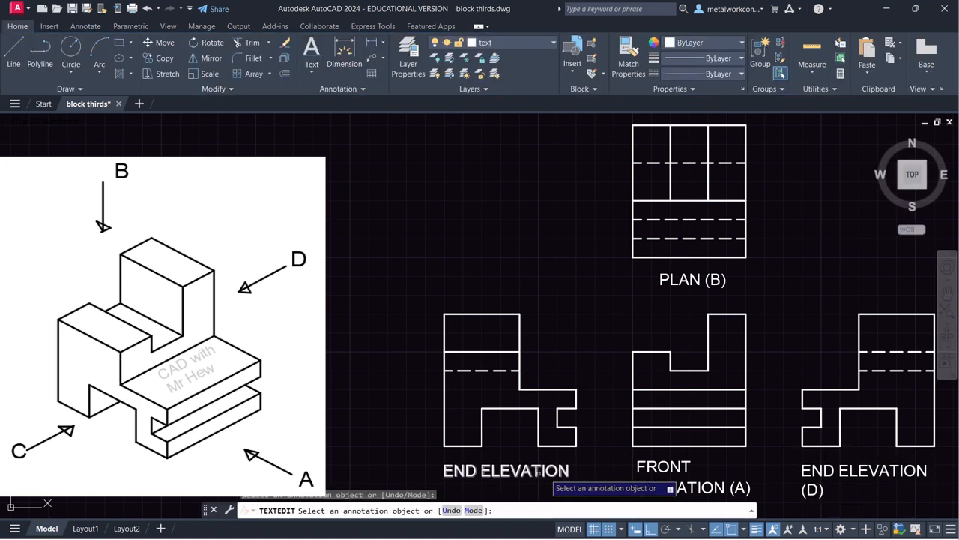
{"action": "left_click", "coordinate": [569, 473]}
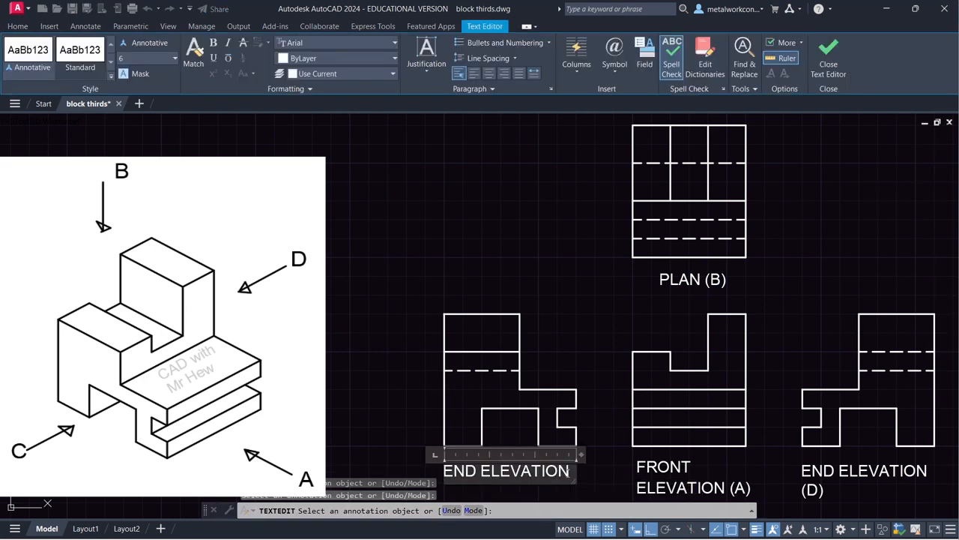
{"action": "key", "text": "Return"}
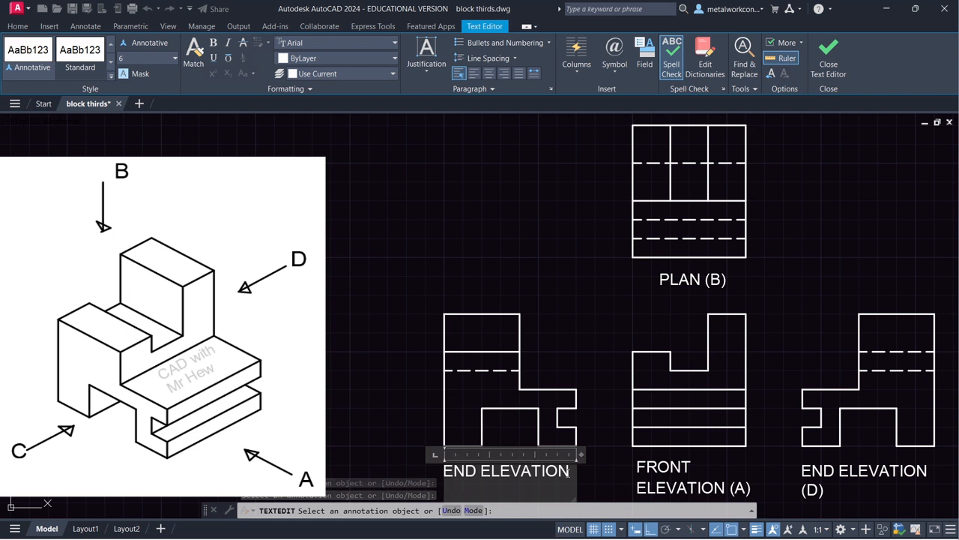
{"action": "type", "text": "(C"}
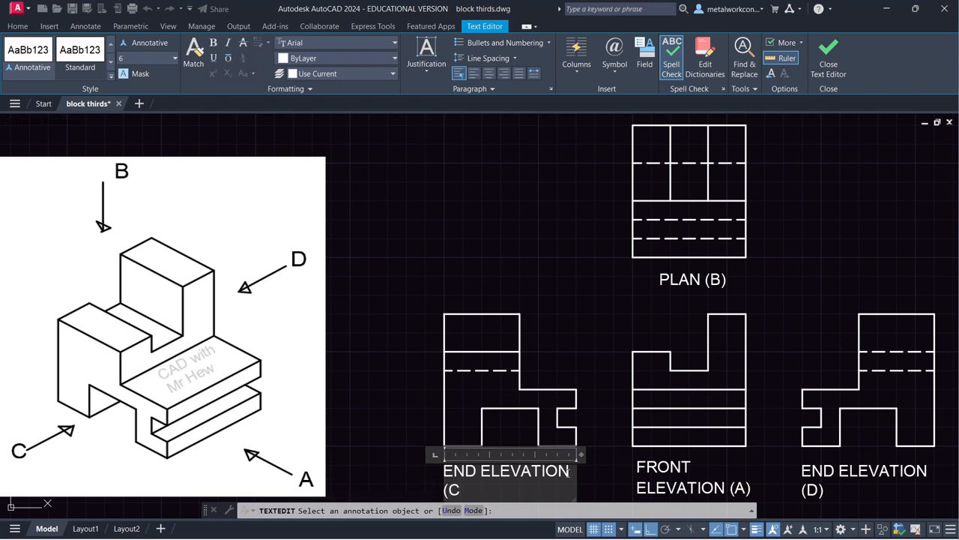
{"action": "type", "text": ")"}
{"action": "key", "text": "Escape"}
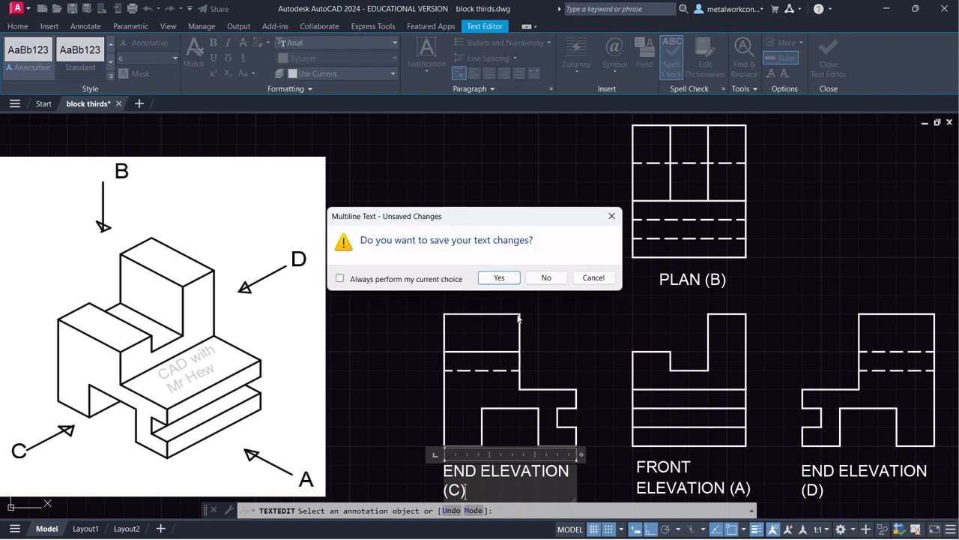
{"action": "left_click", "coordinate": [499, 277]}
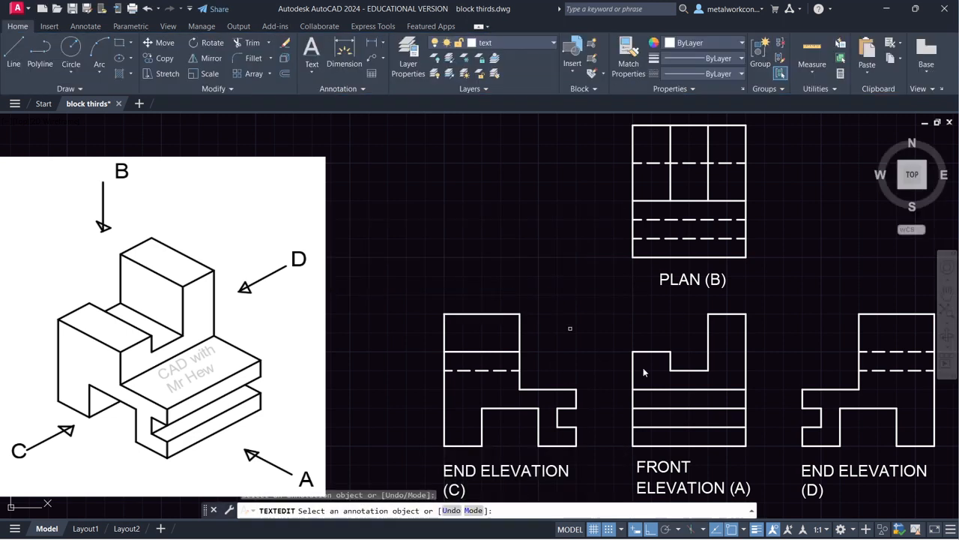
{"action": "key", "text": "Escape"}
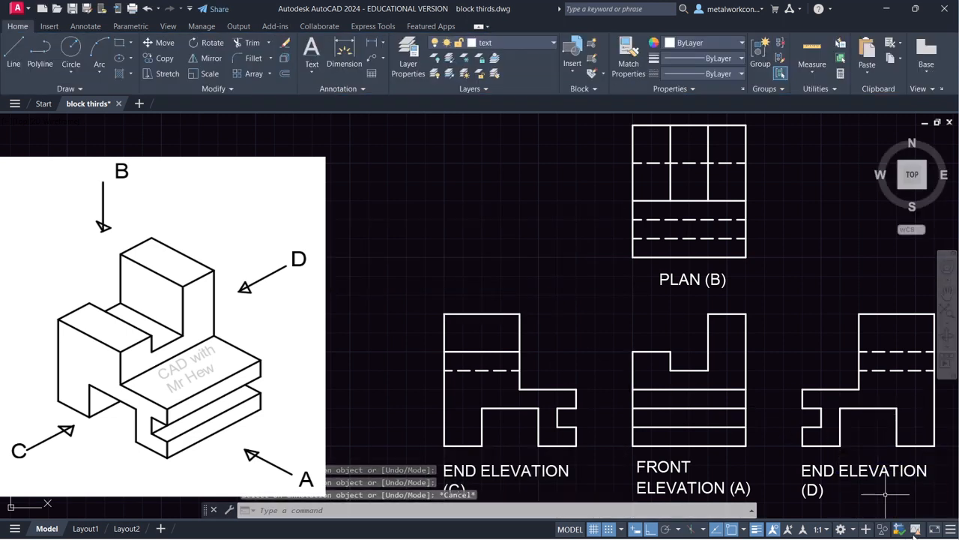